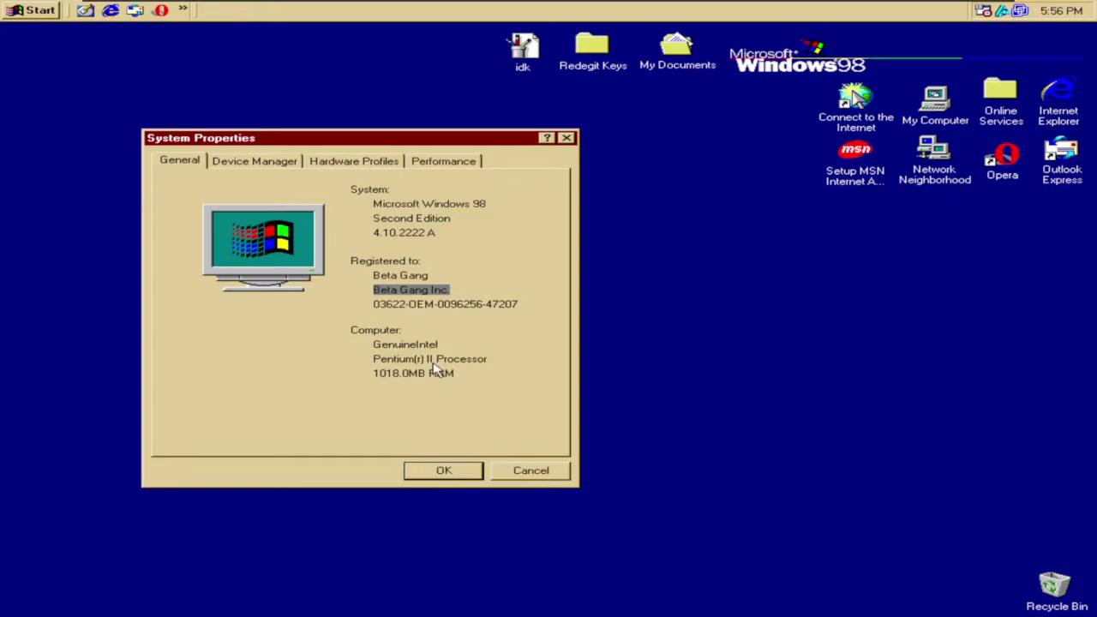
# - Inspect the PCI System Peripheral device in Device Manager, refreshing the list and viewing its properties
pyautogui.click(262, 162)
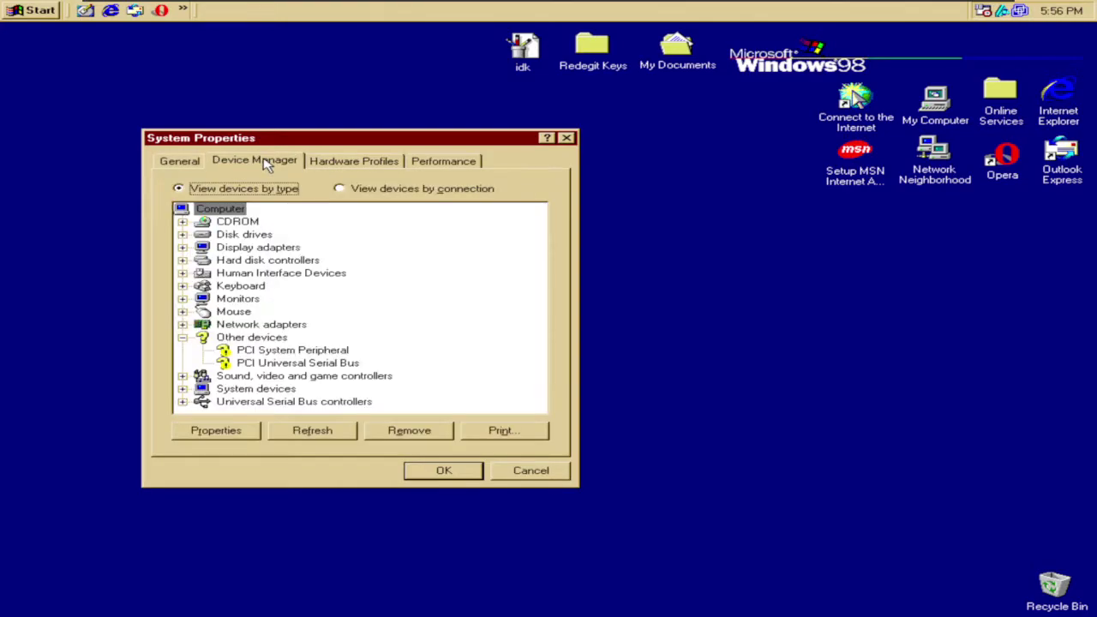
pyautogui.click(266, 352)
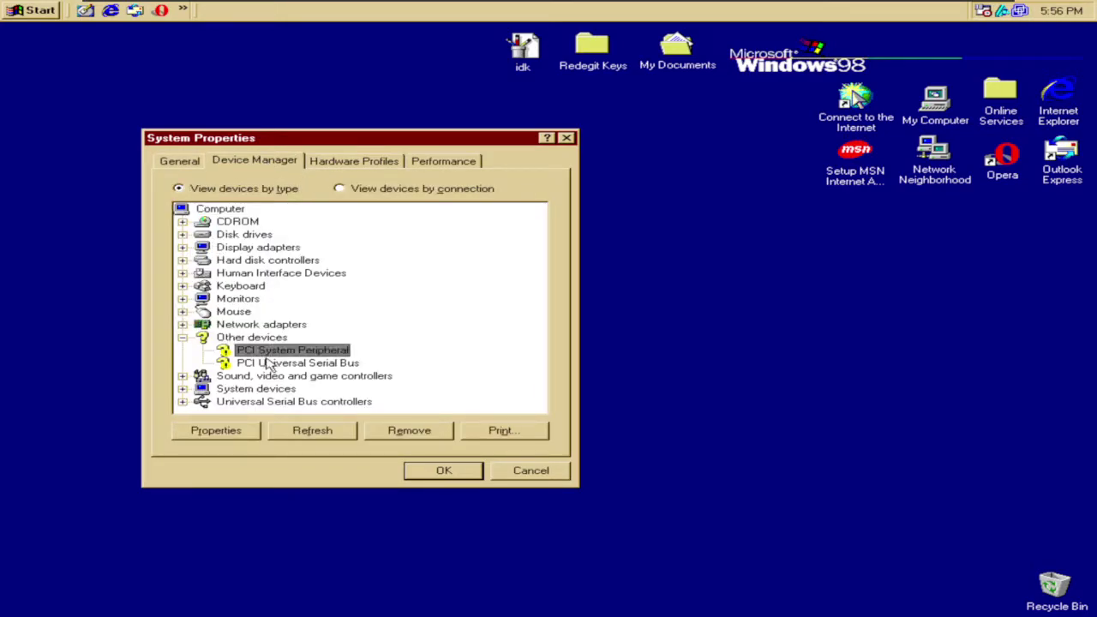
pyautogui.click(283, 433)
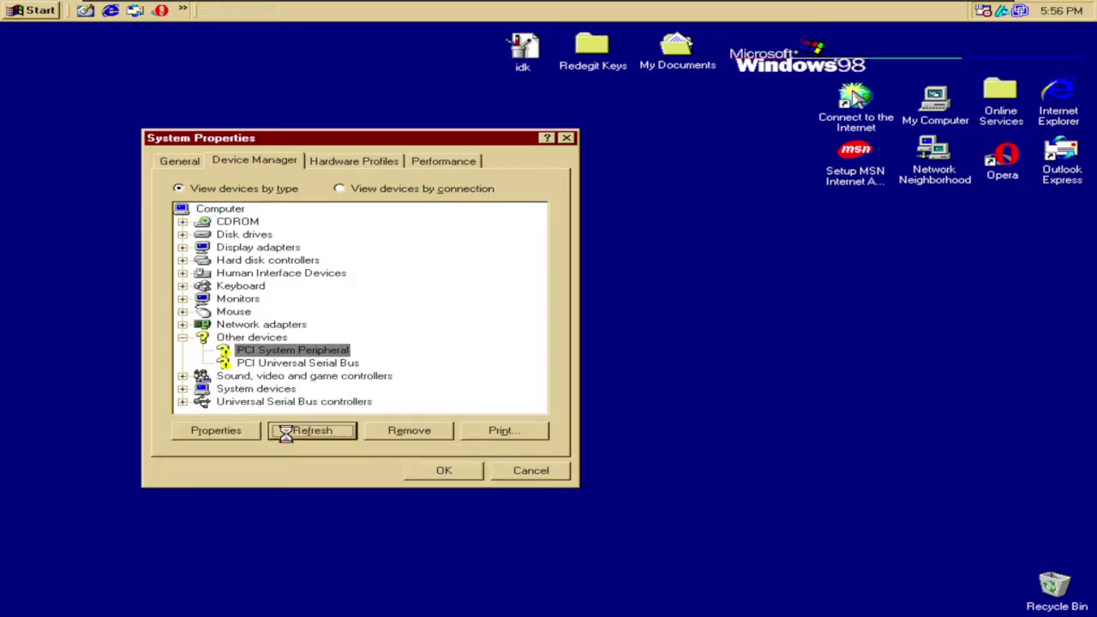
pyautogui.click(235, 351)
pyautogui.click(229, 431)
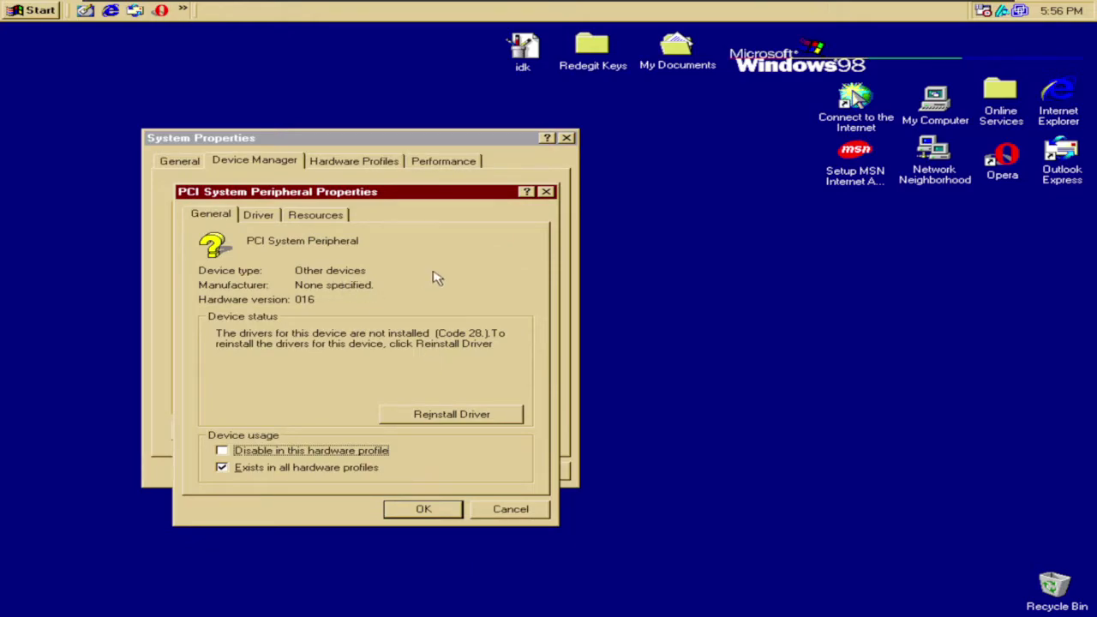
pyautogui.click(547, 192)
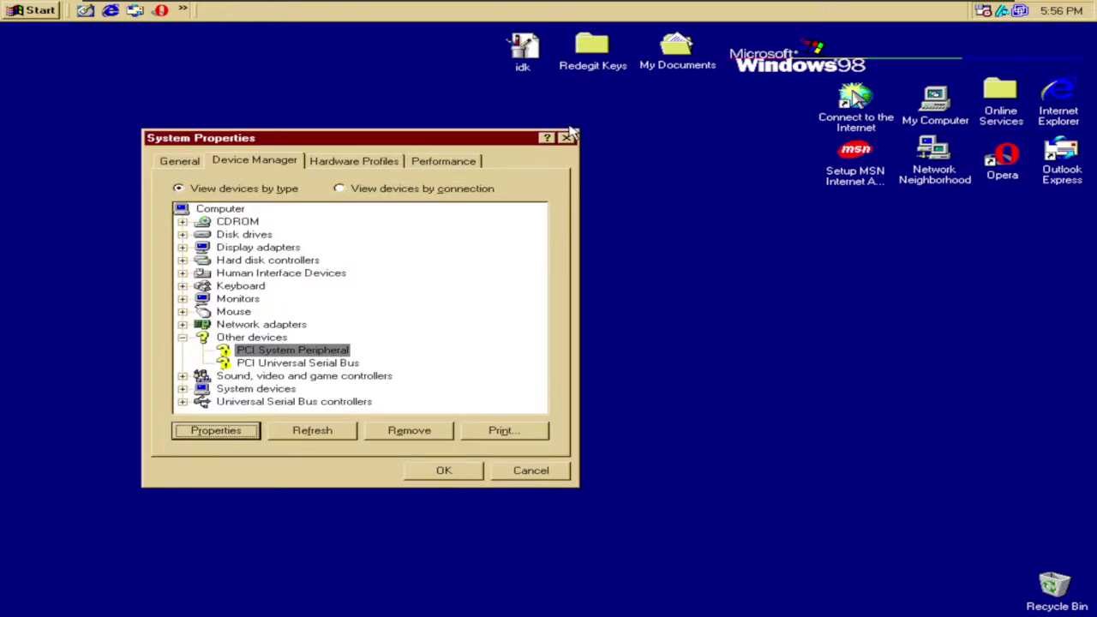
# - Review the Hardware Profiles and Performance pages, return to General, and close System Properties
pyautogui.click(377, 162)
pyautogui.click(442, 160)
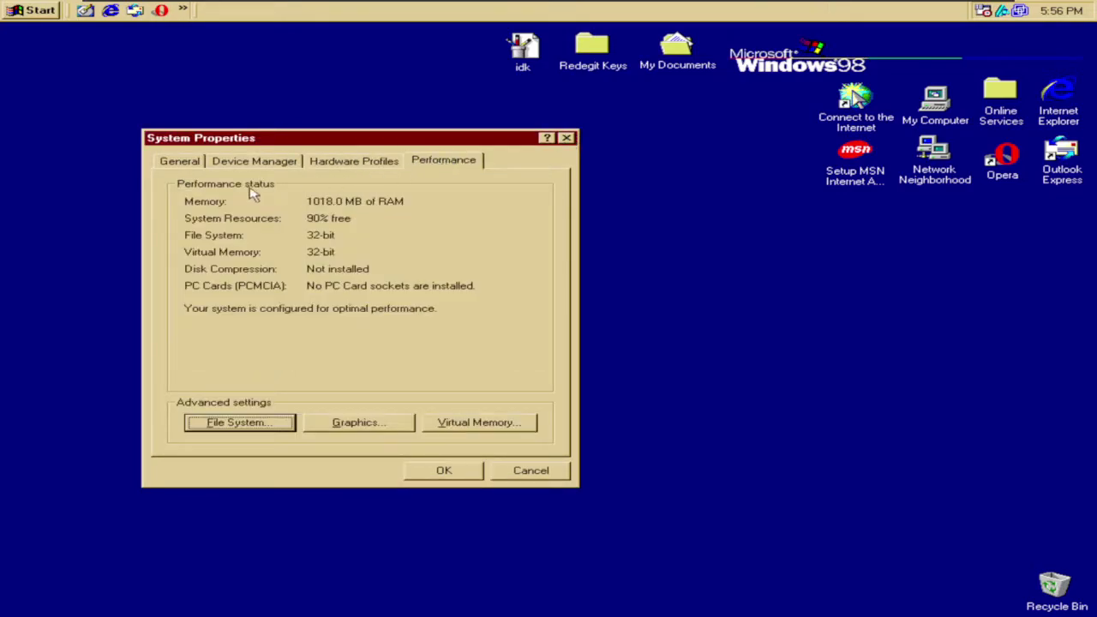
pyautogui.click(178, 162)
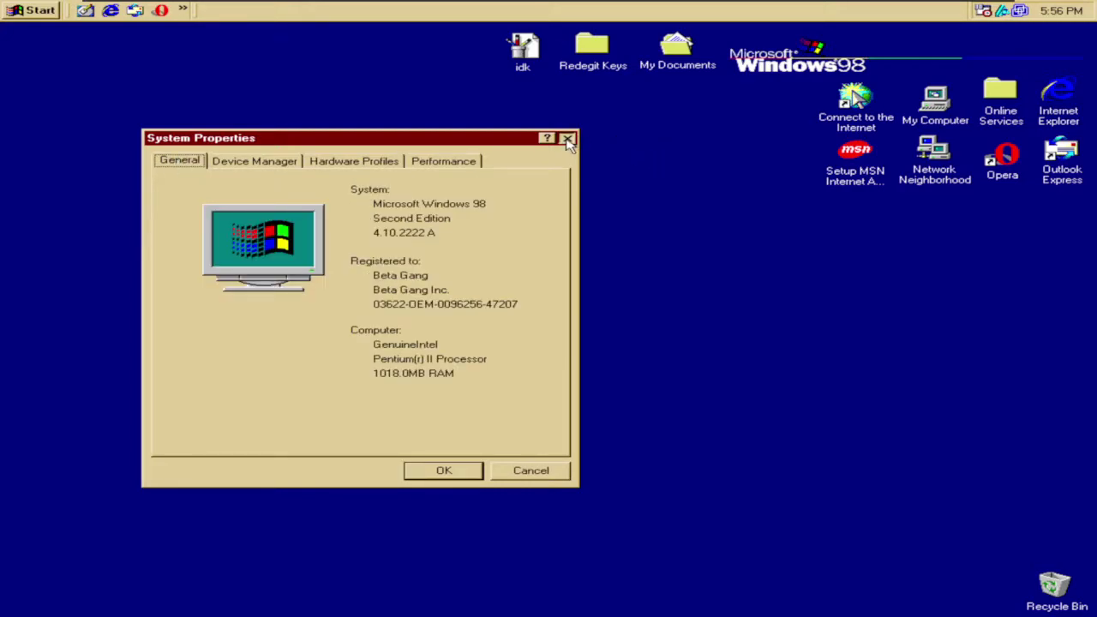
pyautogui.click(567, 138)
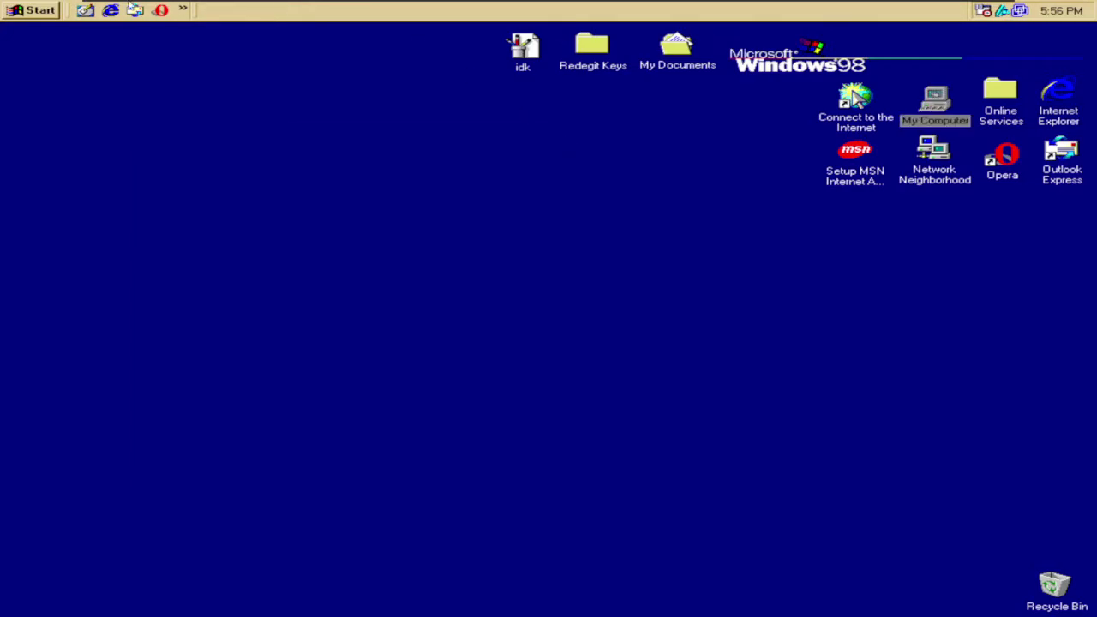
# - Check drive C:'s 7.67 GB free space in My Computer, close it, and launch Opera
pyautogui.doubleClick(935, 101)
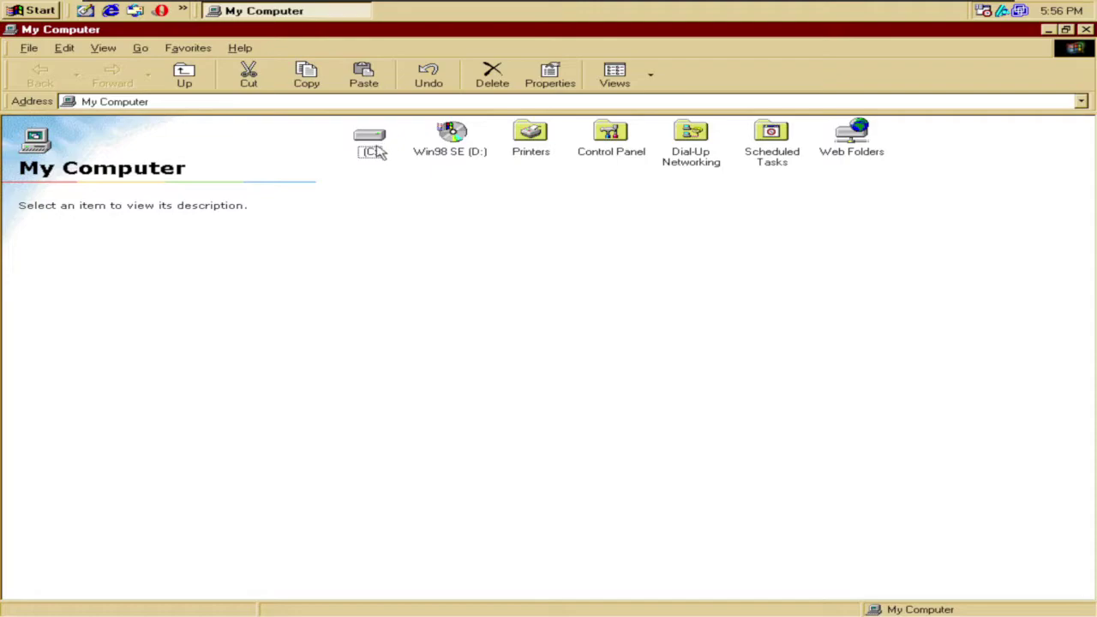
pyautogui.click(371, 150)
pyautogui.rightClick(375, 148)
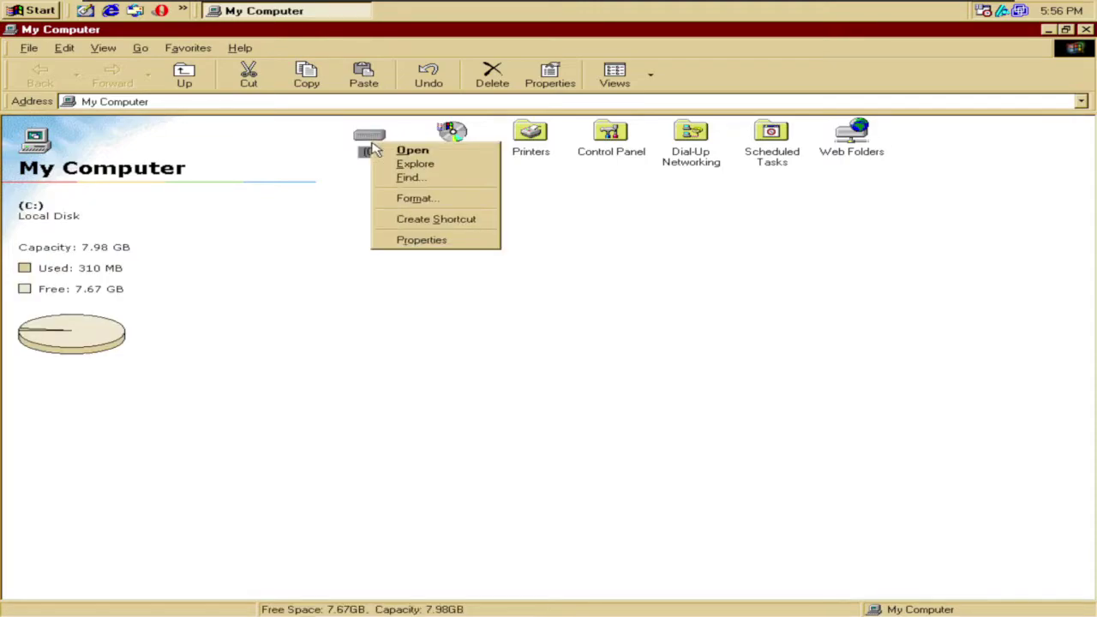
pyautogui.click(106, 296)
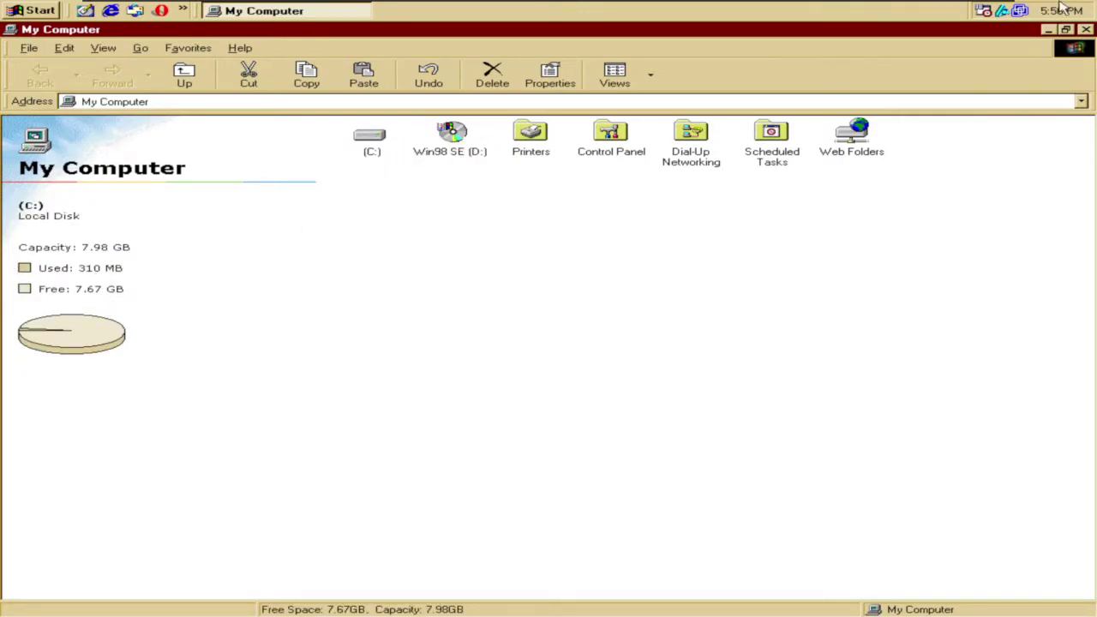
pyautogui.click(1085, 29)
pyautogui.doubleClick(1001, 152)
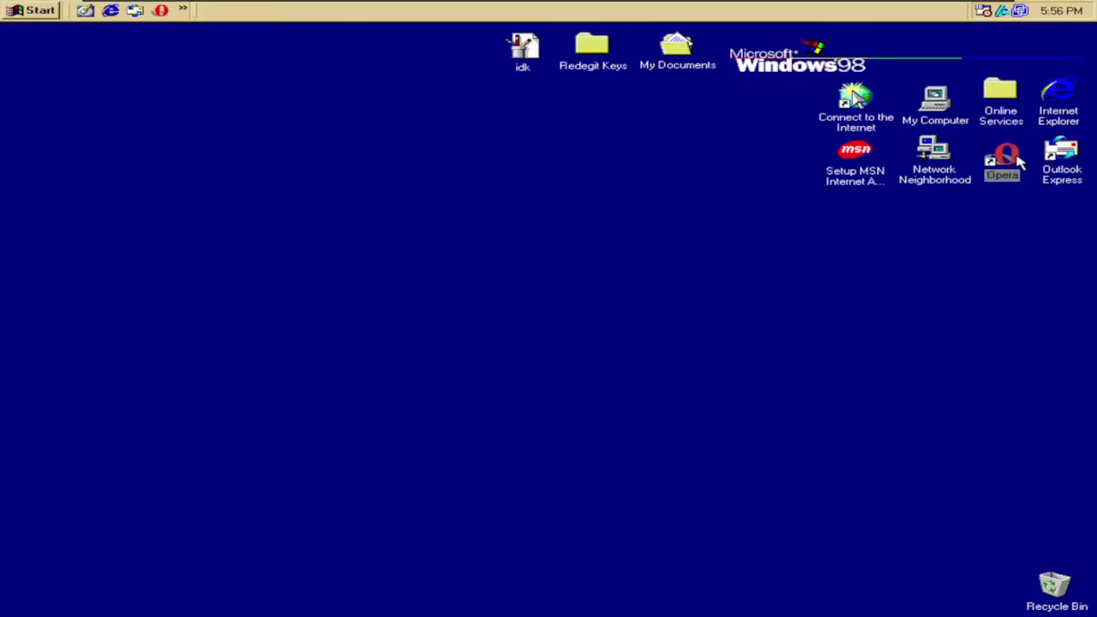
# - Go to youtube.com in Opera; the page stays blank
pyautogui.write('you')
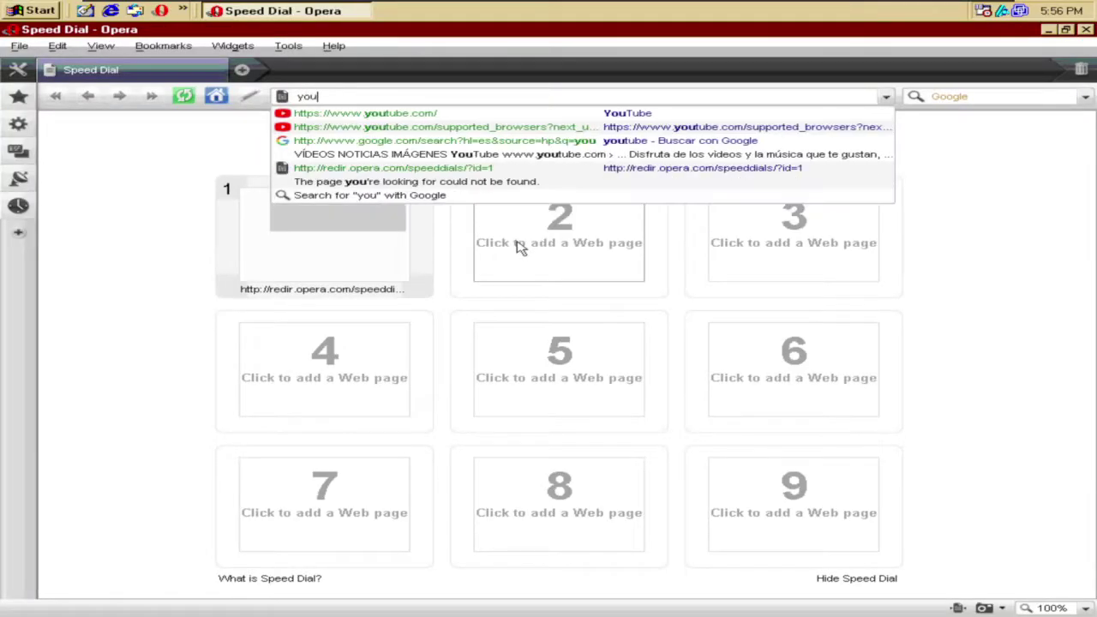
pyautogui.write('tube.com')
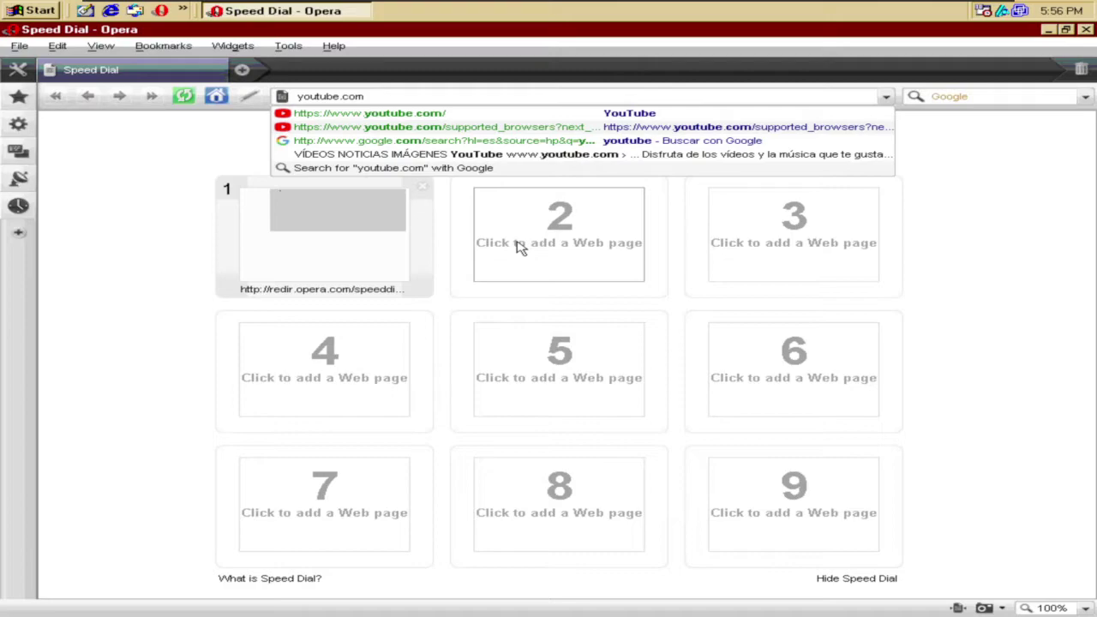
pyautogui.press('Return')
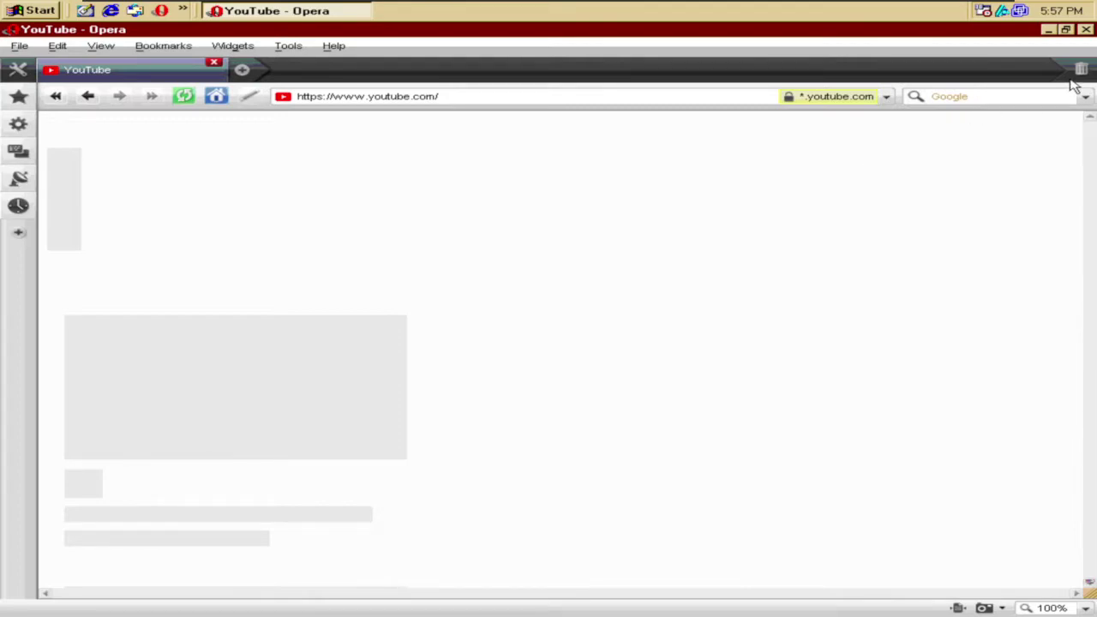
pyautogui.click(1032, 98)
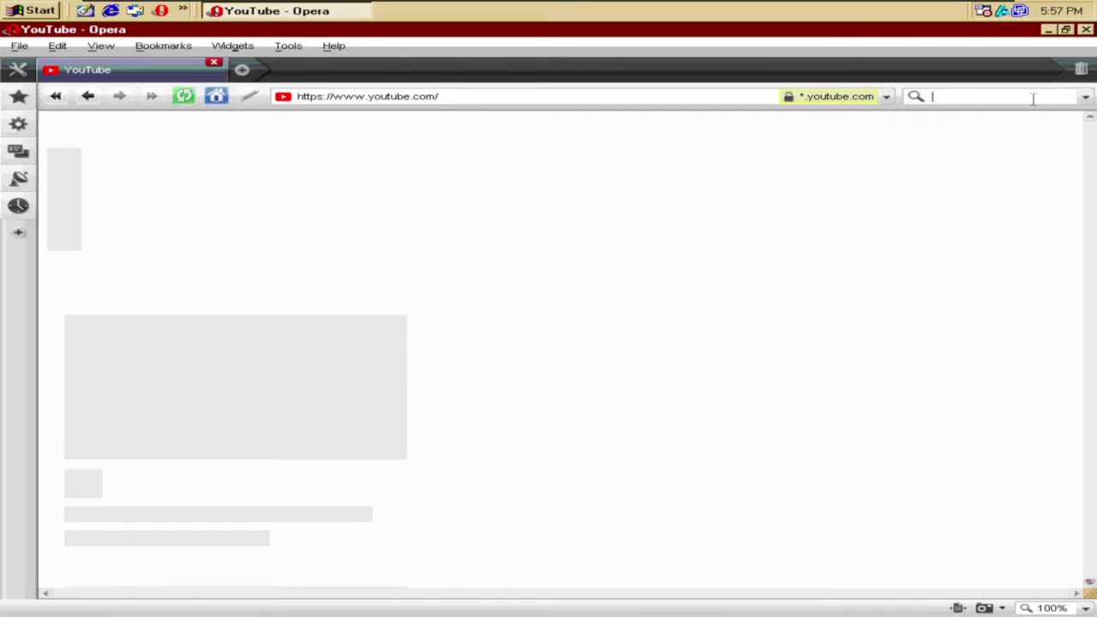
# - Replace the address with google.com and load the Google homepage
pyautogui.click(703, 99)
pyautogui.write('go')
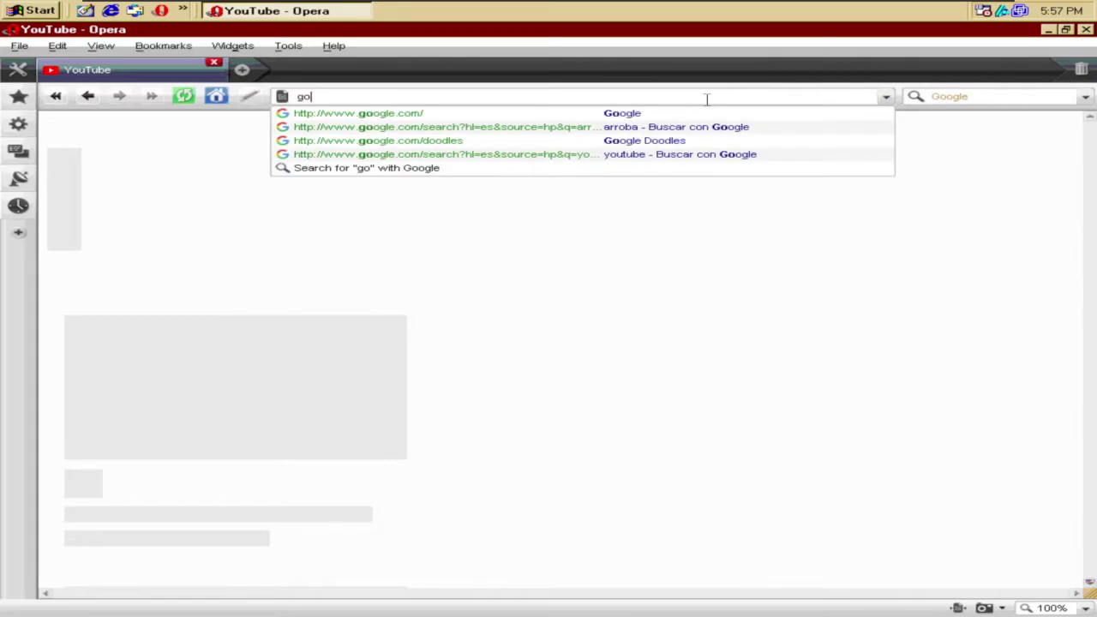
pyautogui.write('ogle.com')
pyautogui.press('Return')
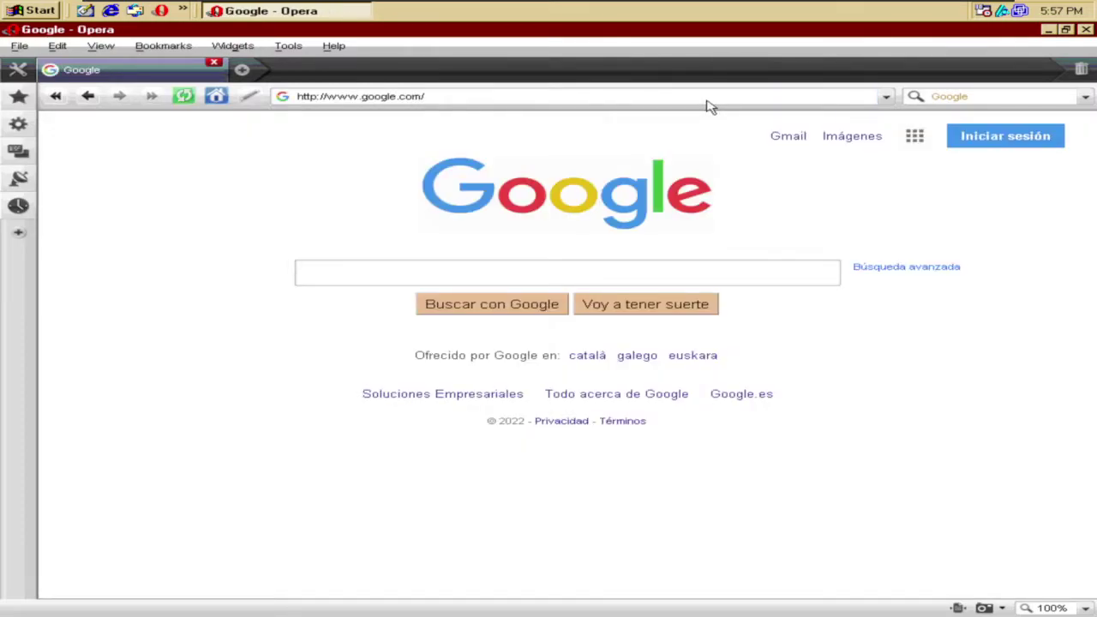
# - Search Google for 'beta gang time'
pyautogui.click(676, 269)
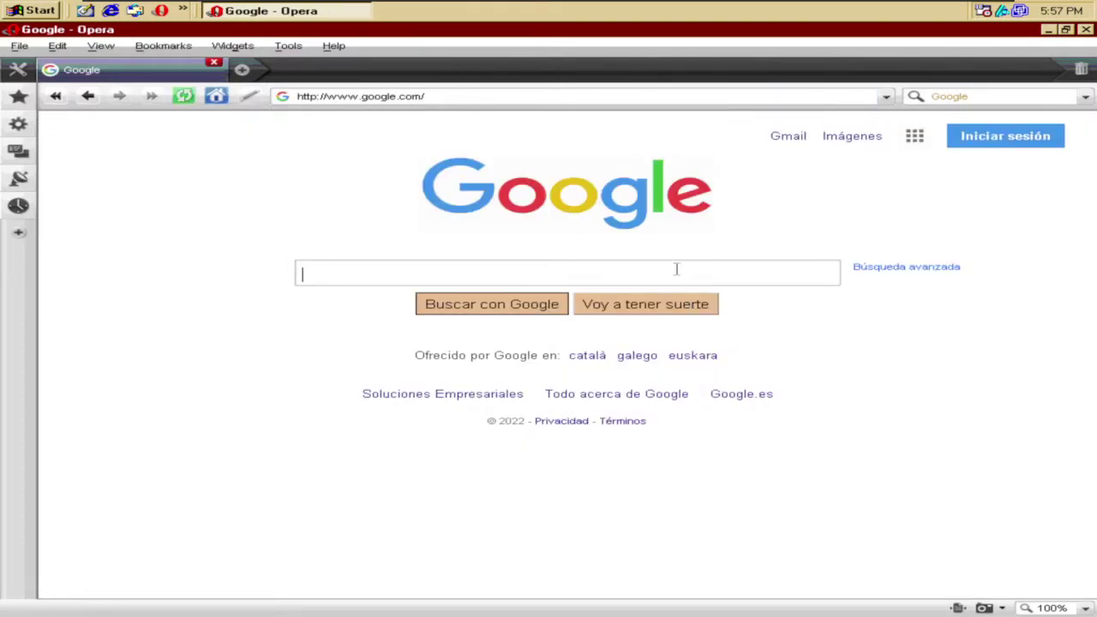
pyautogui.write('beta gang time')
pyautogui.press('Return')
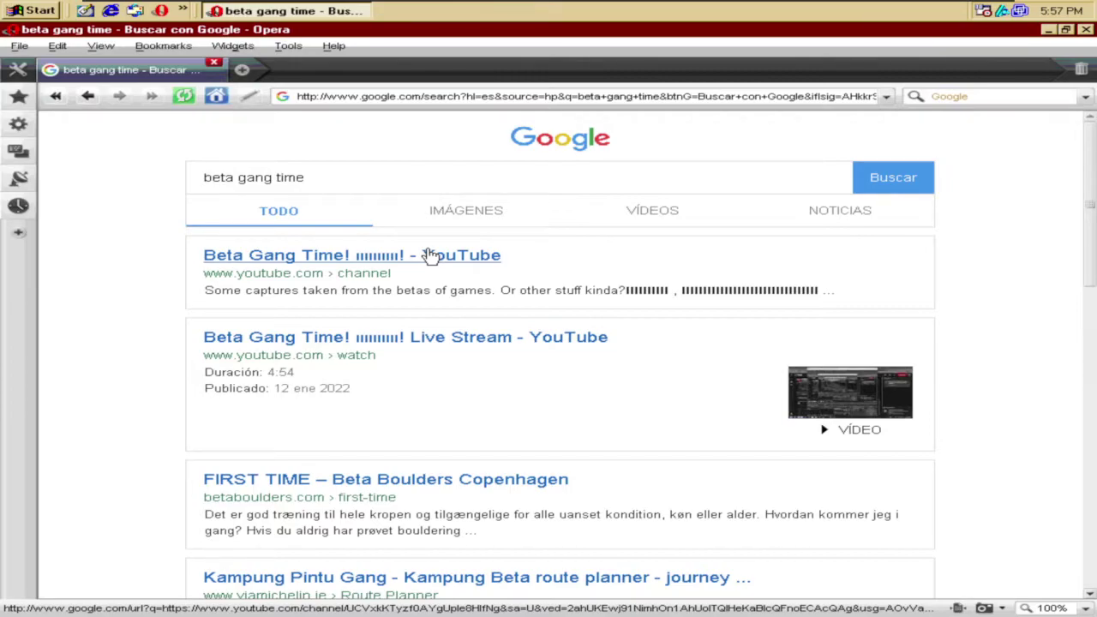
# - Open the Beta Gang Time! YouTube result, accept the warning and cookie terms, reload, then close Opera
pyautogui.click(430, 256)
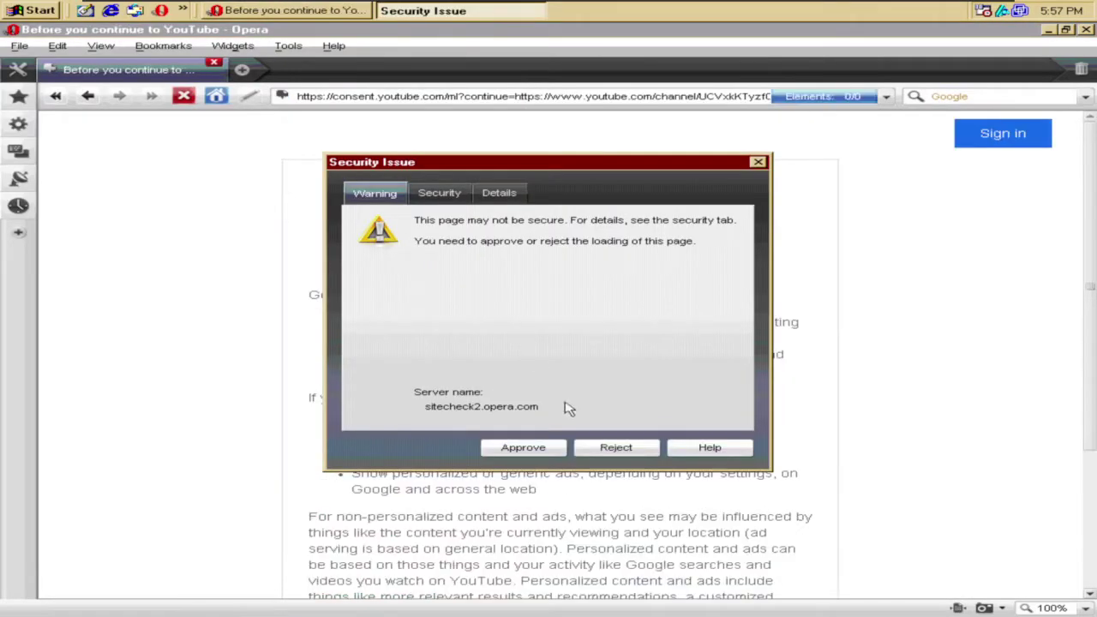
pyautogui.click(518, 452)
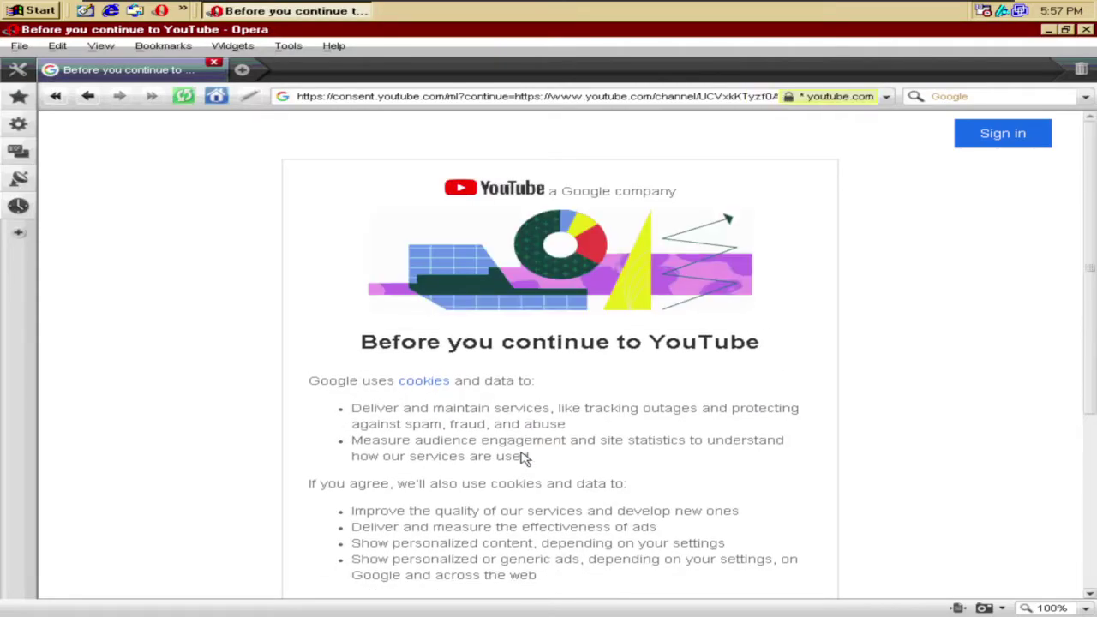
pyautogui.moveTo(1090, 239); pyautogui.dragTo(1090, 411)
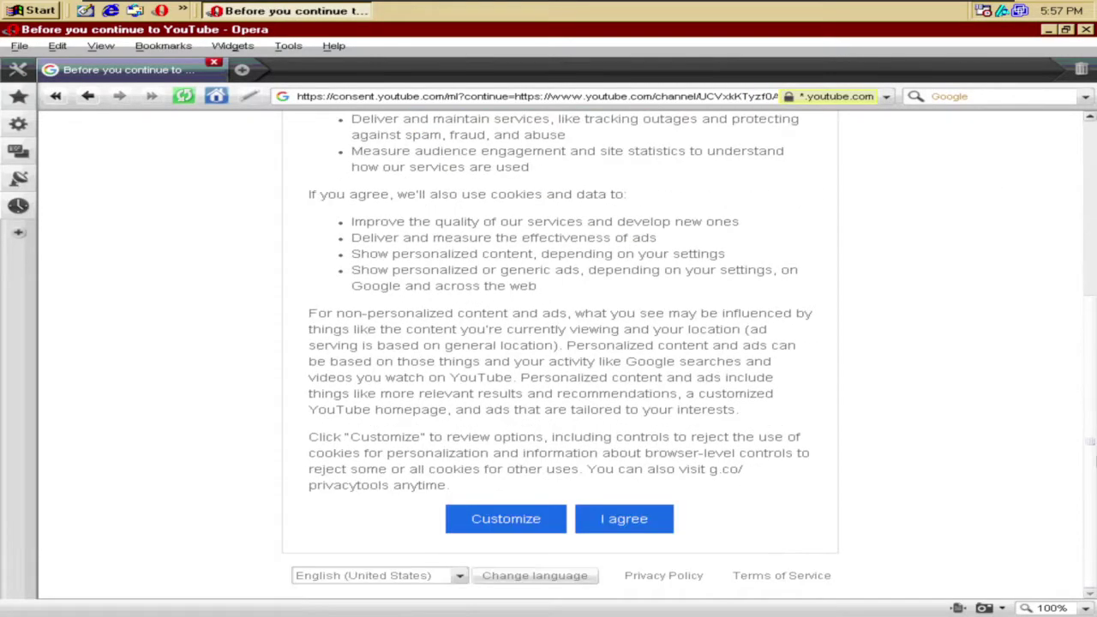
pyautogui.click(623, 519)
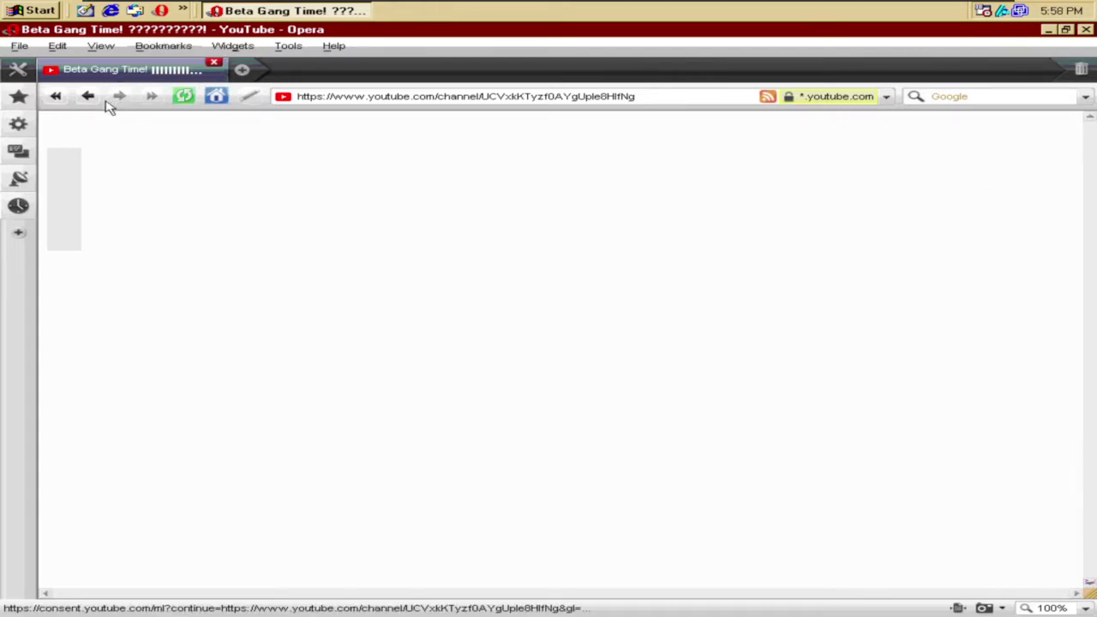
pyautogui.click(196, 95)
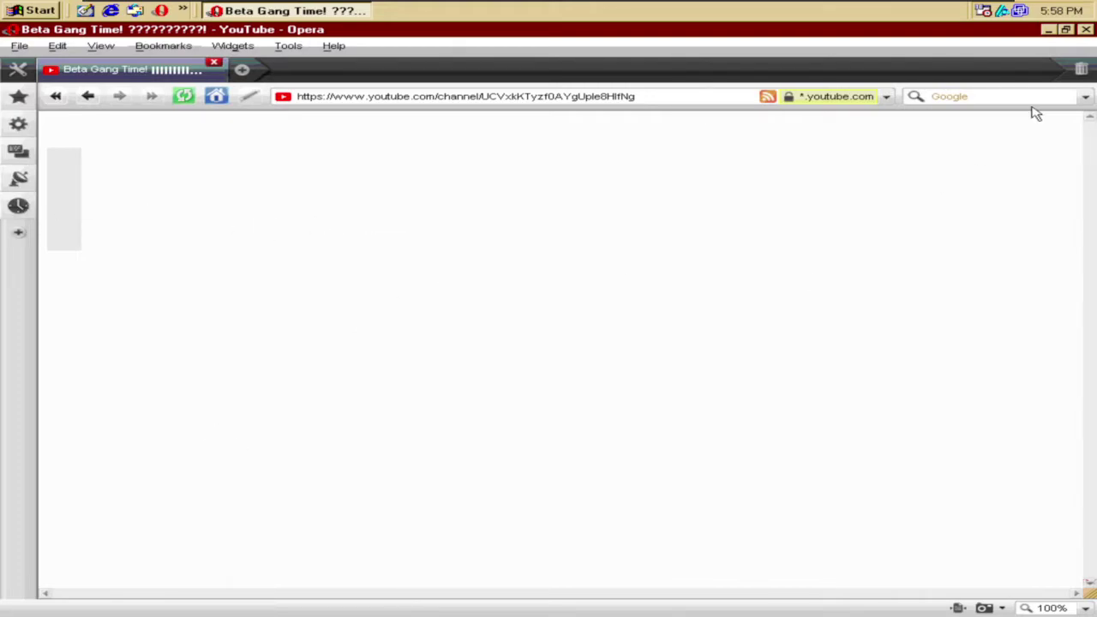
pyautogui.click(1084, 30)
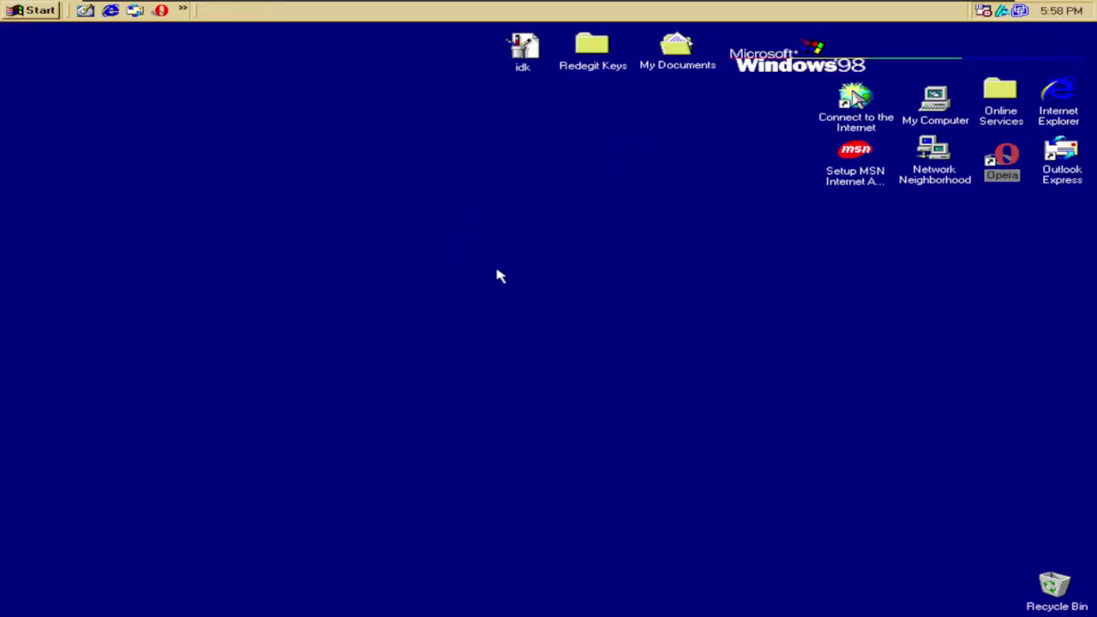
pyautogui.rightClick(576, 326)
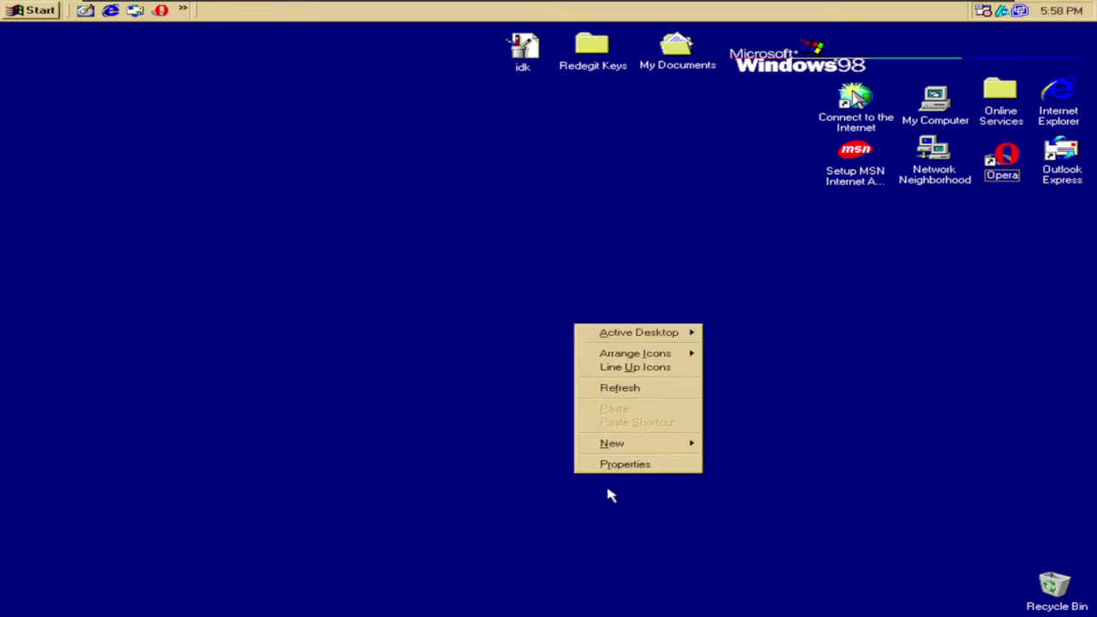
pyautogui.click(621, 465)
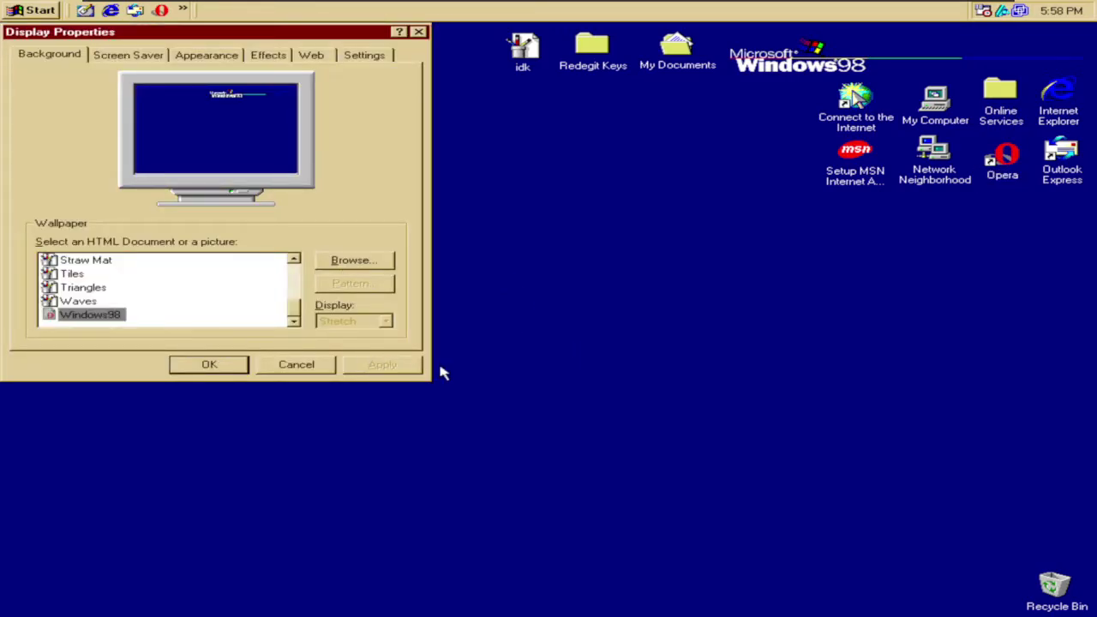
pyautogui.click(155, 59)
pyautogui.click(352, 233)
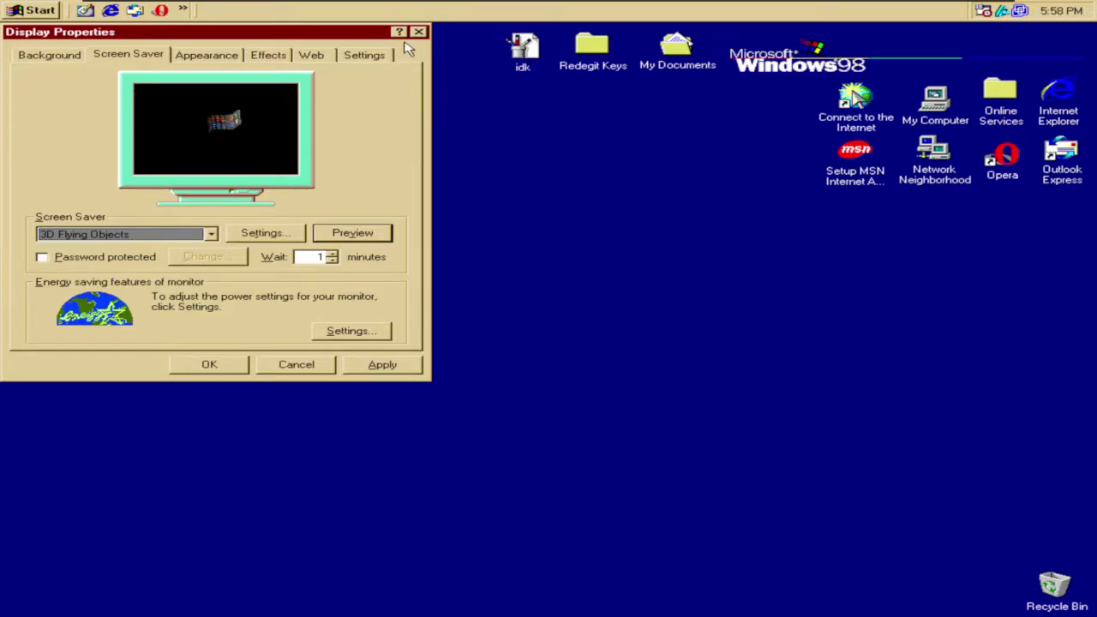
pyautogui.click(420, 48)
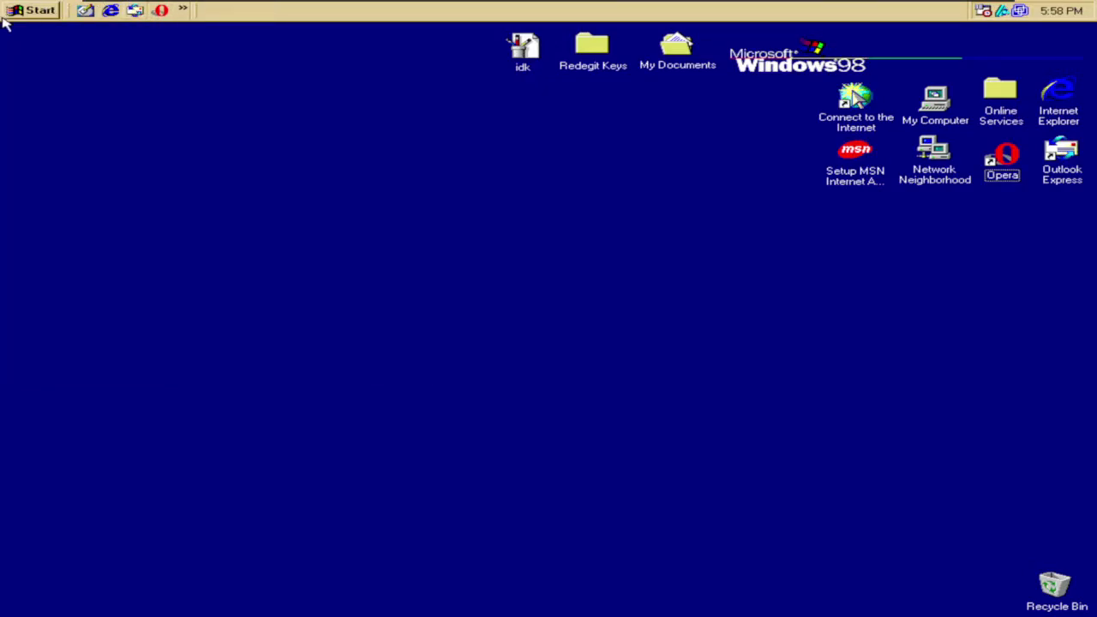
# - View the idk picture reading 'WIN98 SE!' in Paint, then close it
pyautogui.click(35, 14)
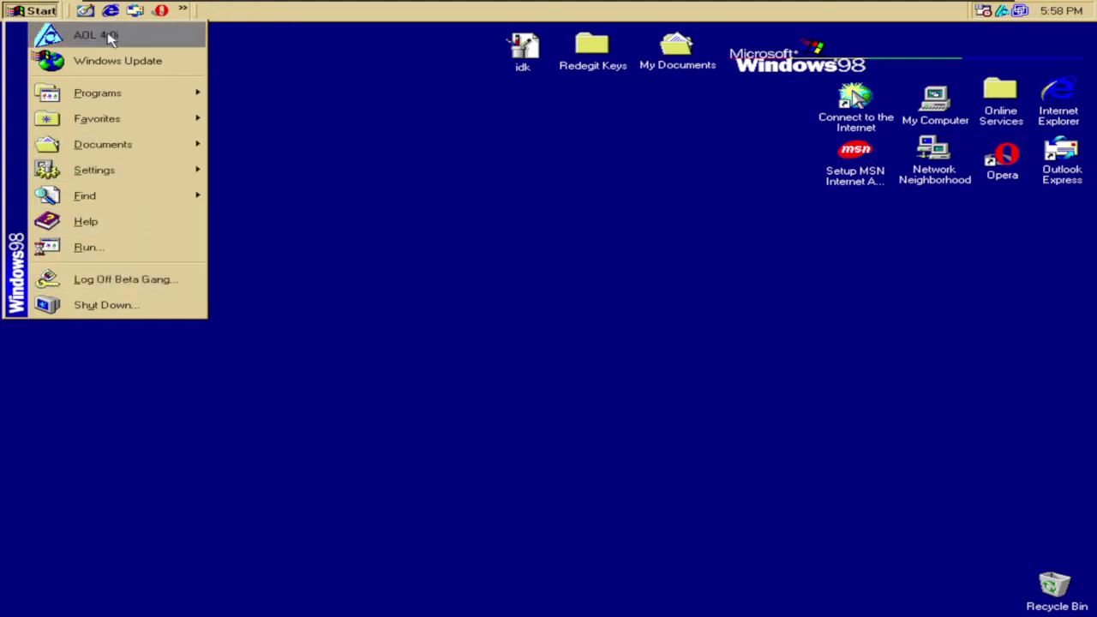
pyautogui.doubleClick(526, 49)
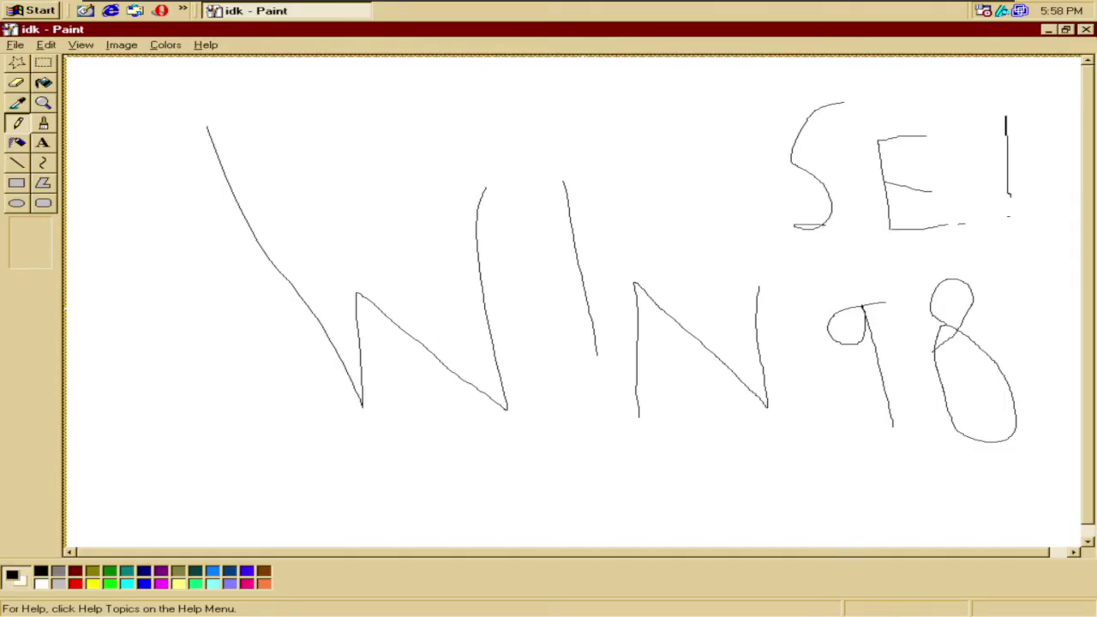
pyautogui.click(1085, 29)
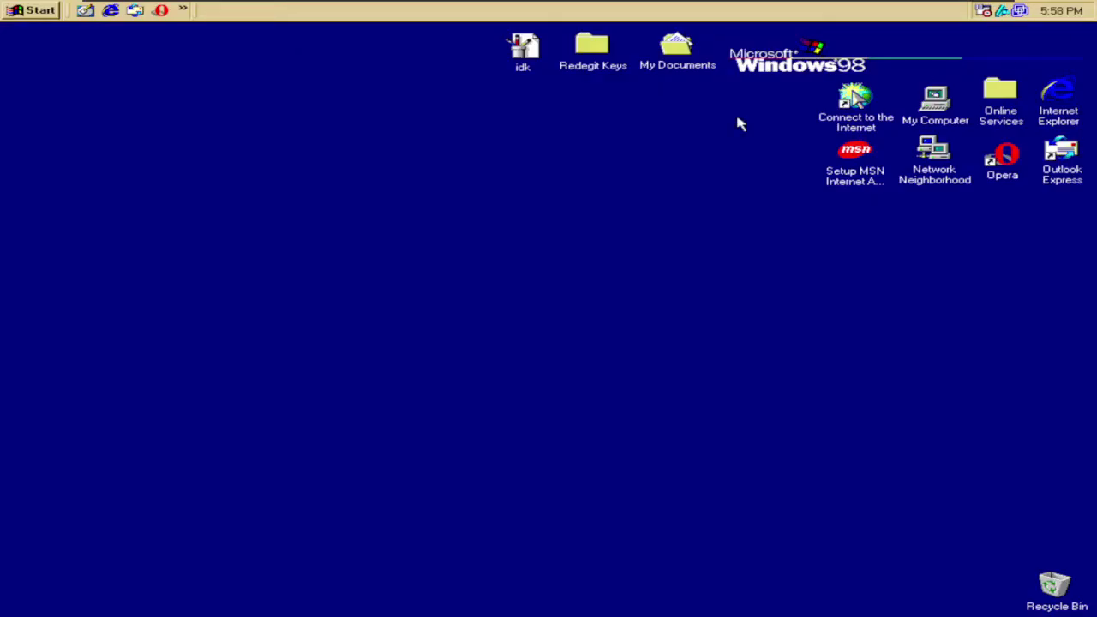
# - Start a fresh Paint from Start > Programs > Accessories > Paint
pyautogui.press('super')
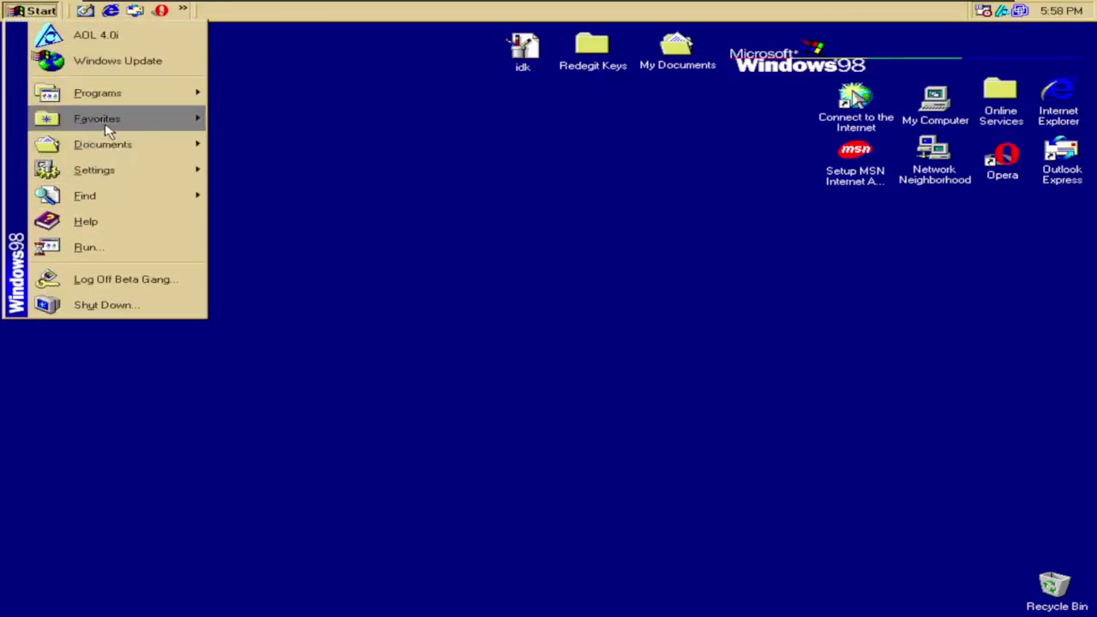
pyautogui.moveTo(108, 94)
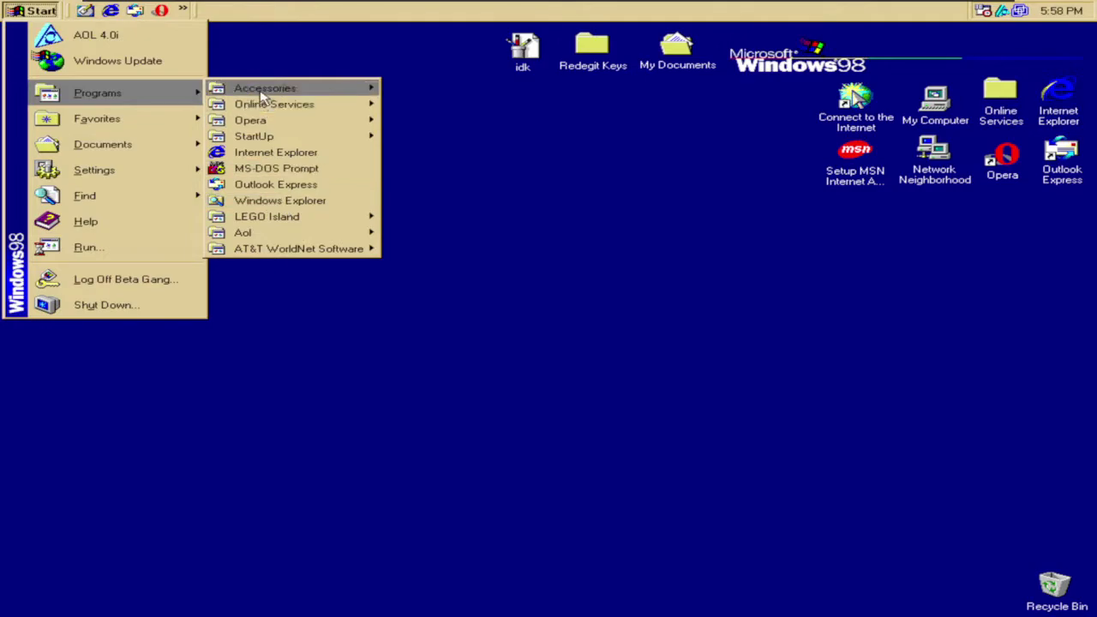
pyautogui.moveTo(263, 92)
pyautogui.click(450, 227)
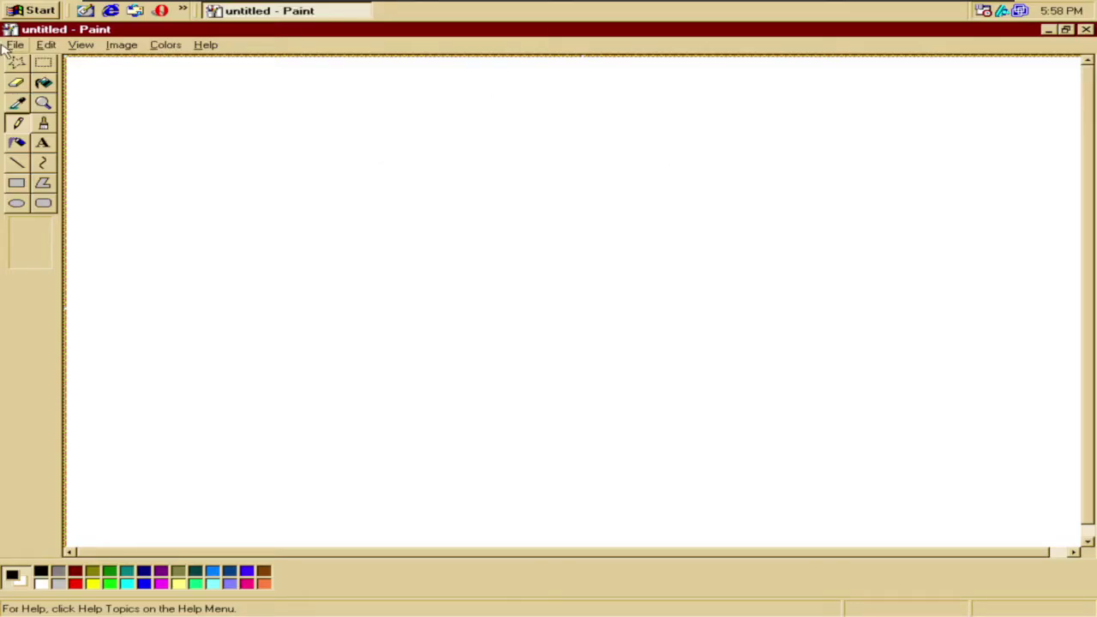
# - Draw a large rectangle frame near the centre of the canvas
pyautogui.click(44, 62)
pyautogui.moveTo(133, 89); pyautogui.dragTo(35, 176)
pyautogui.click(16, 183)
pyautogui.moveTo(330, 204); pyautogui.dragTo(871, 475)
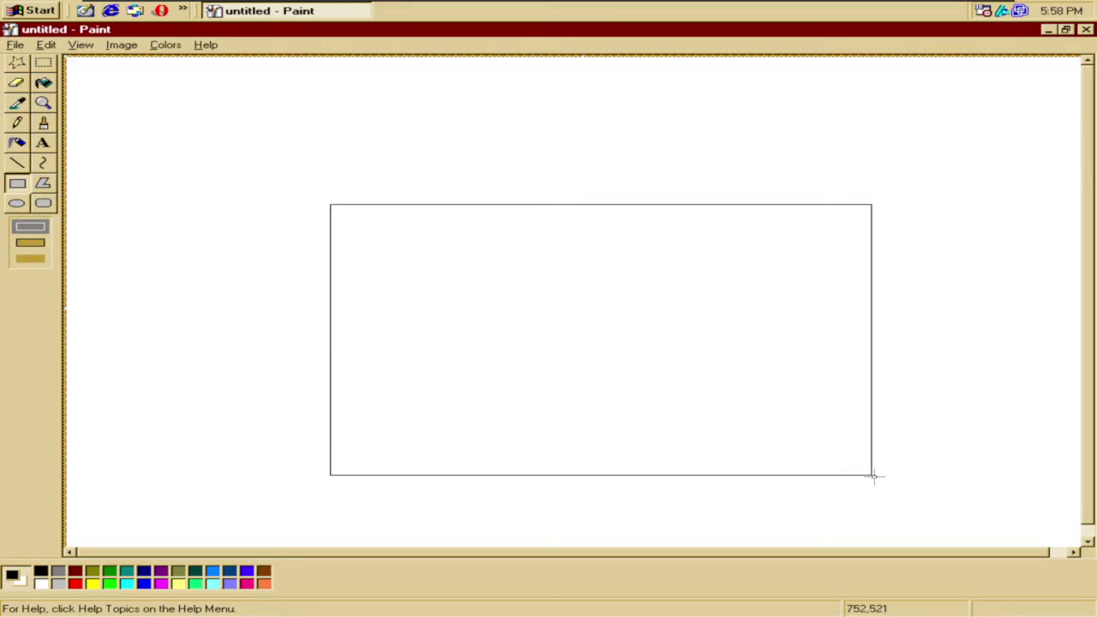
# - Place a text box inside the rectangle and type 'Sub to'
pyautogui.click(43, 143)
pyautogui.click(523, 311)
pyautogui.write('Sub to')
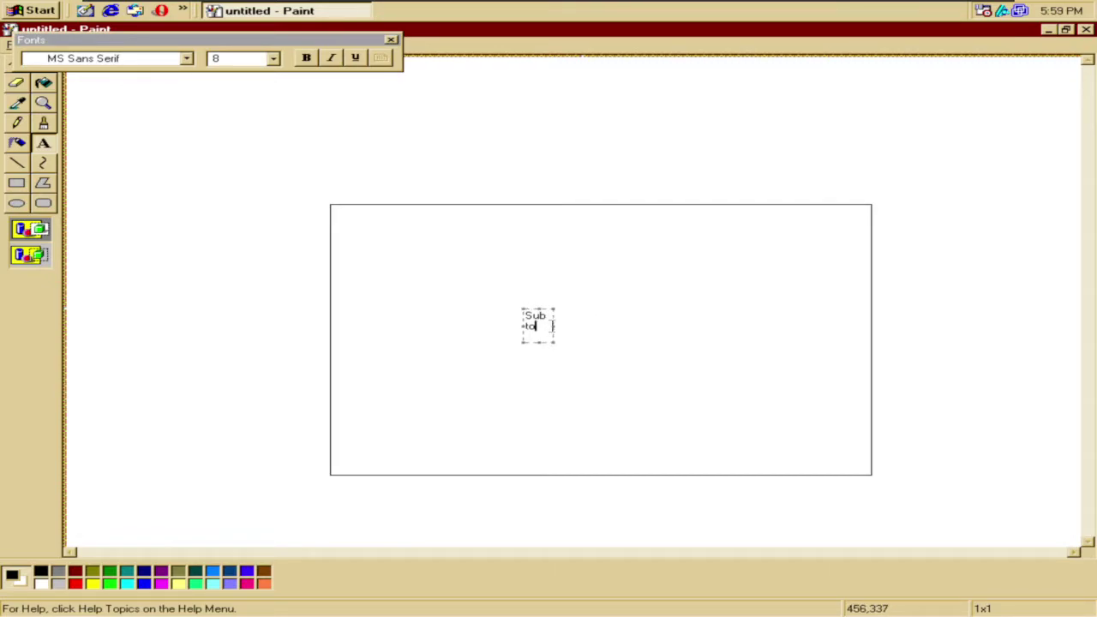
pyautogui.moveTo(553, 326); pyautogui.dragTo(749, 326)
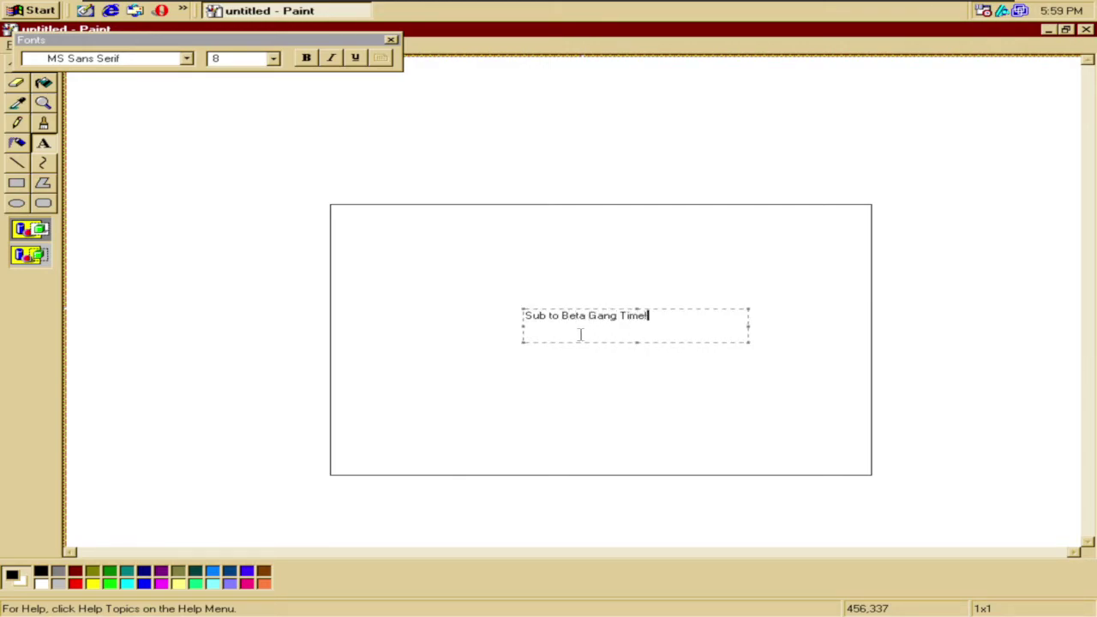
# - Set the caption to 24 point and extend it with 'Gang Time!'
pyautogui.moveTo(642, 324); pyautogui.dragTo(521, 319)
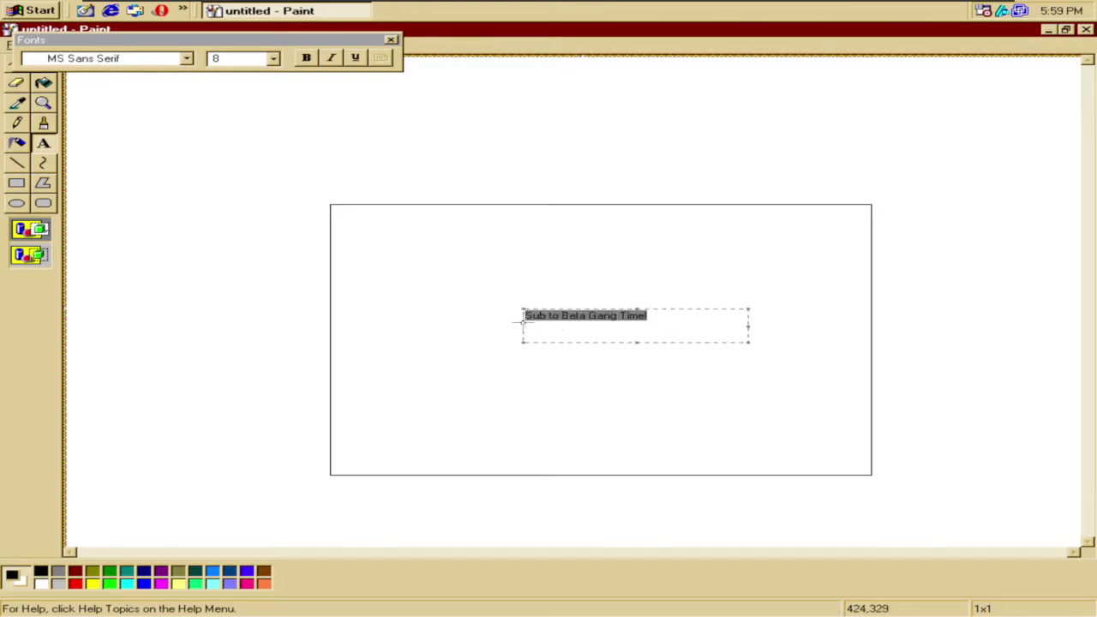
pyautogui.click(240, 62)
pyautogui.click(272, 58)
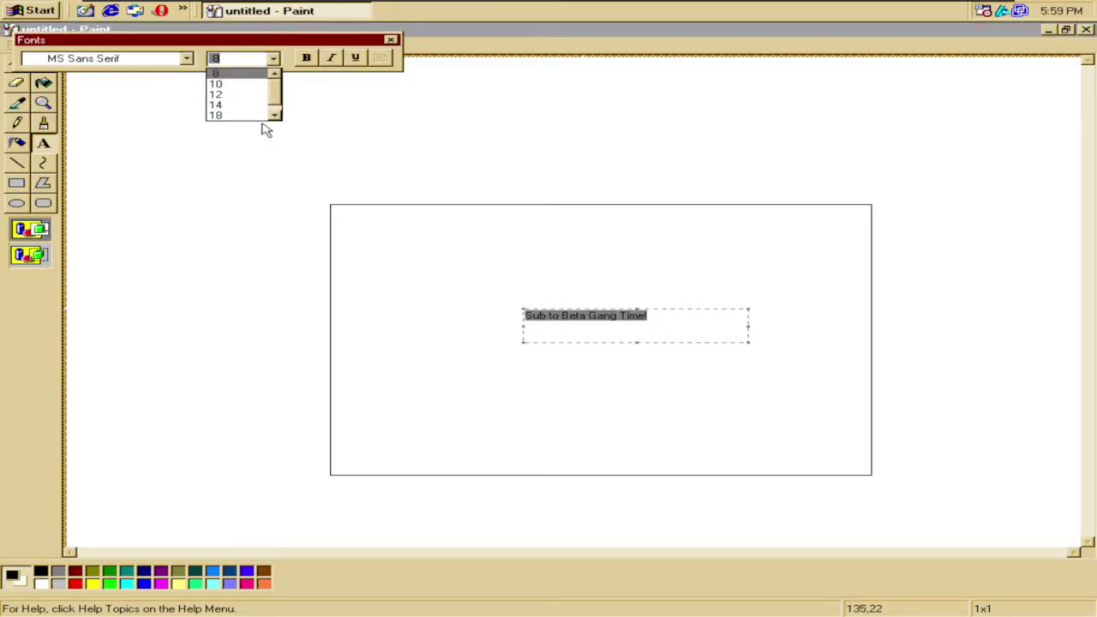
pyautogui.click(275, 114)
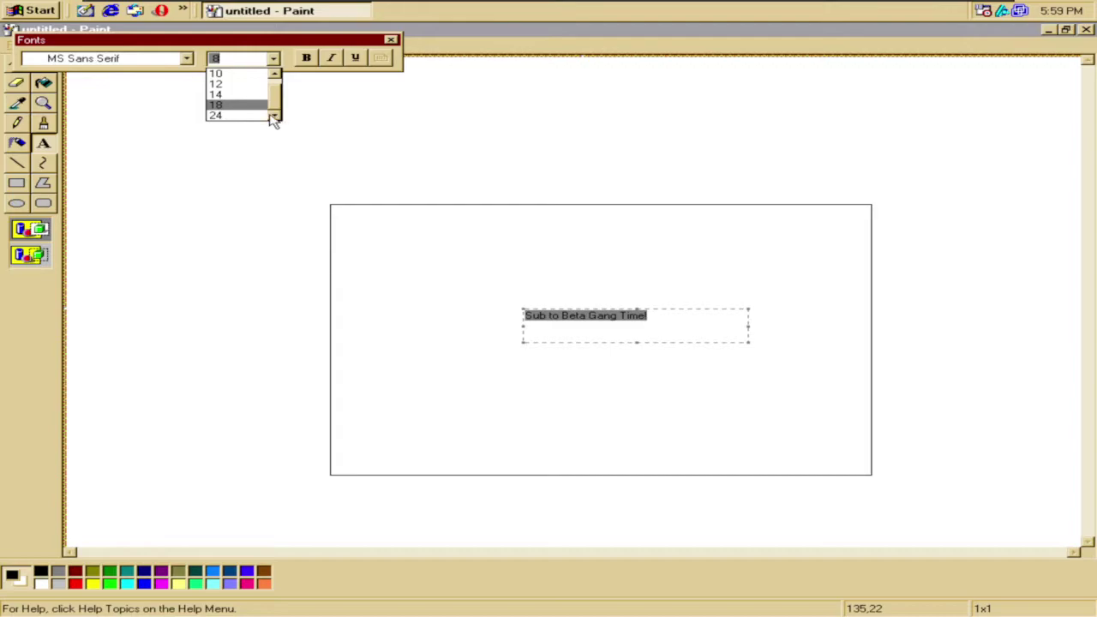
pyautogui.click(225, 115)
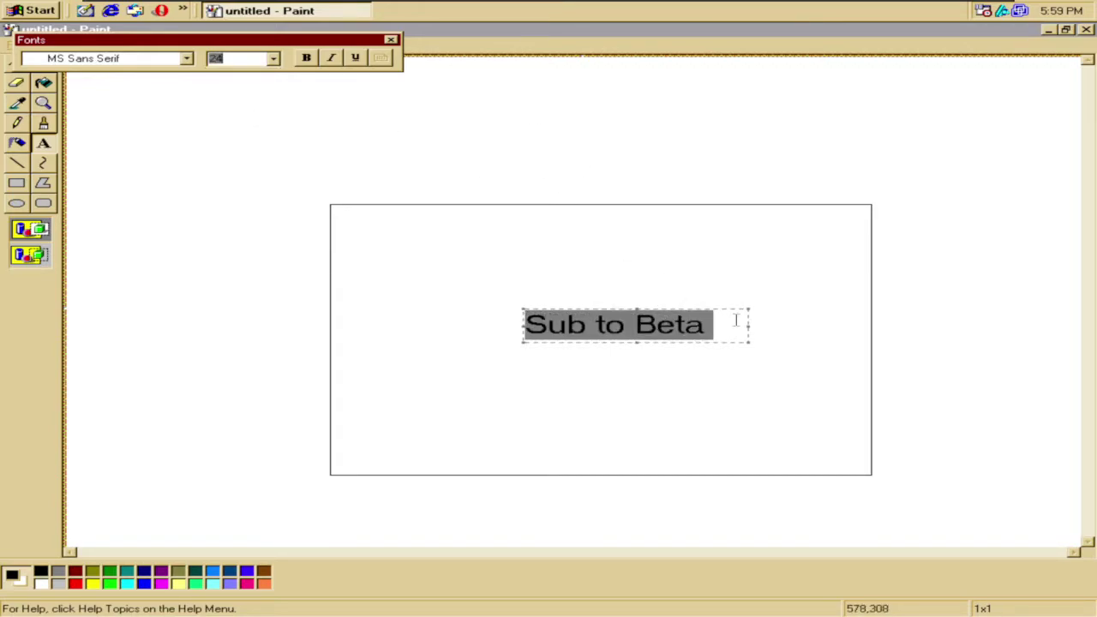
pyautogui.moveTo(748, 325); pyautogui.dragTo(965, 325)
pyautogui.write('Gang Time!')
# - Commit the caption and erase part of the frame's right border
pyautogui.click(945, 262)
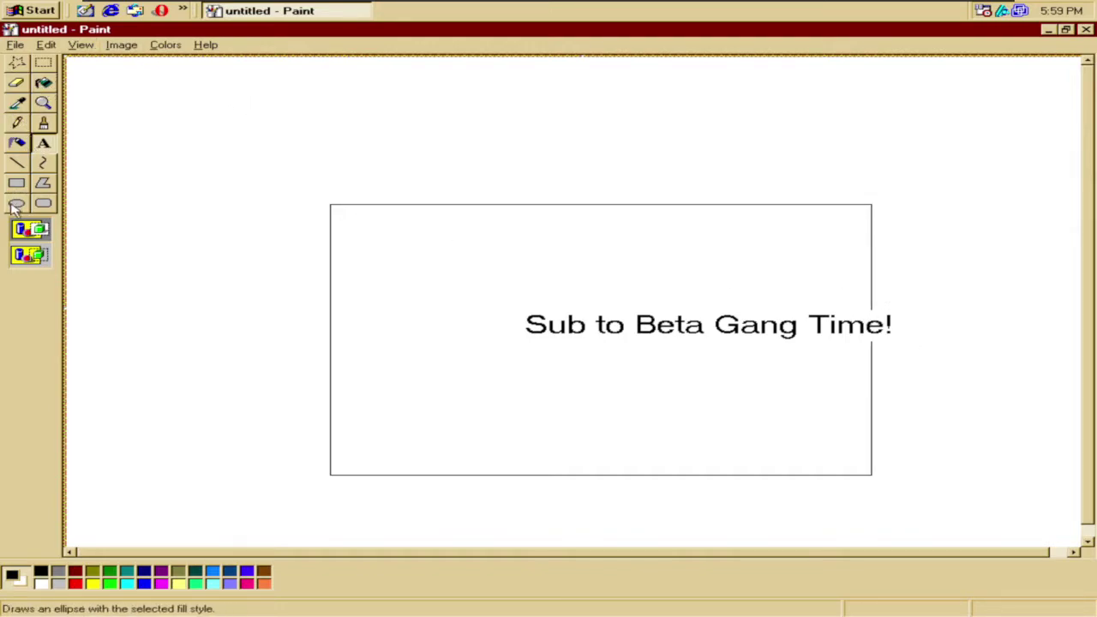
pyautogui.click(16, 82)
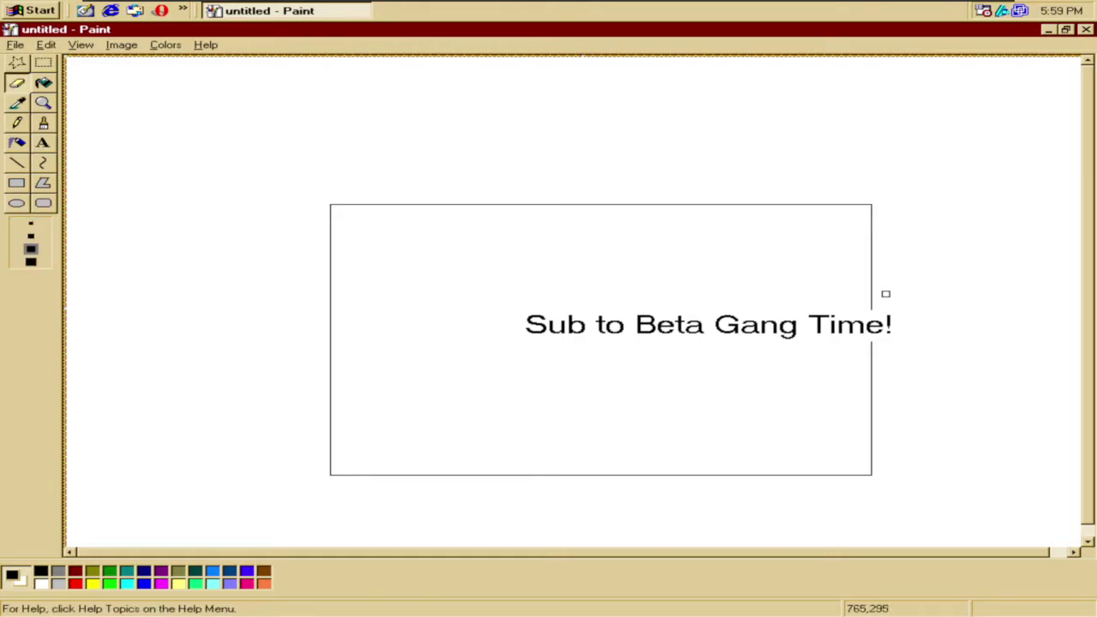
pyautogui.moveTo(868, 292); pyautogui.dragTo(867, 344)
# - Draw a small box on the frame's right side to enclose the caption's end
pyautogui.click(19, 183)
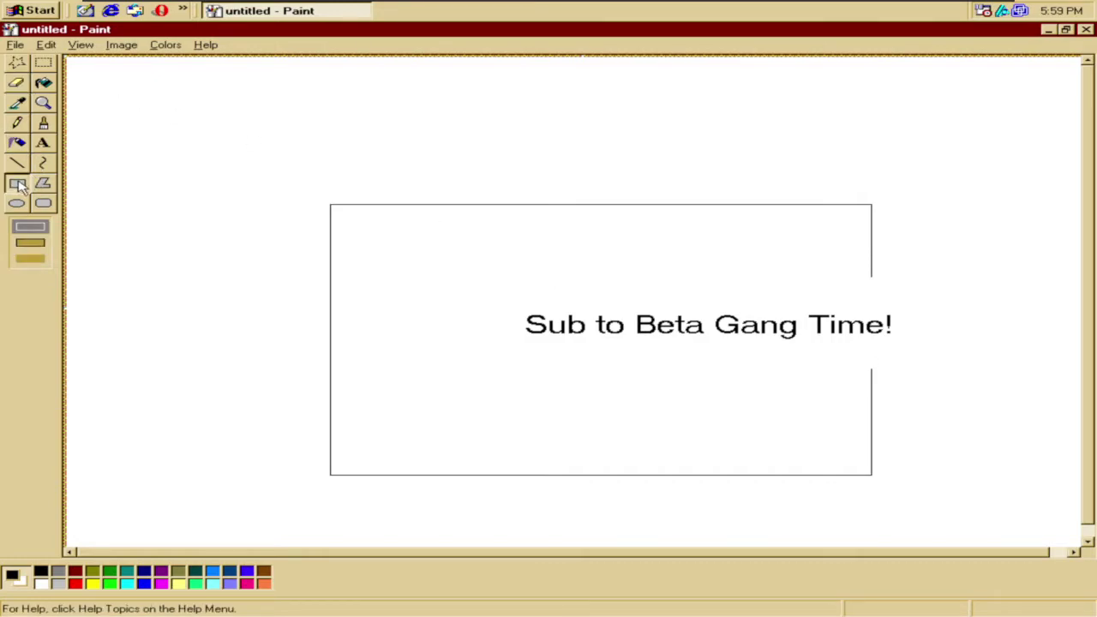
pyautogui.moveTo(871, 275); pyautogui.dragTo(965, 370)
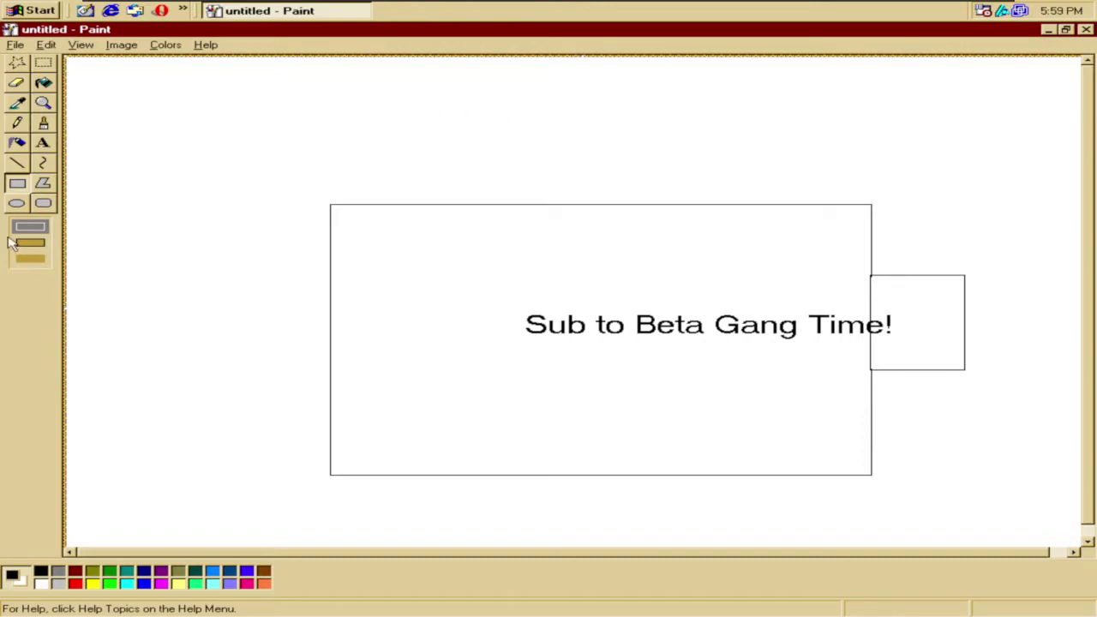
pyautogui.click(16, 83)
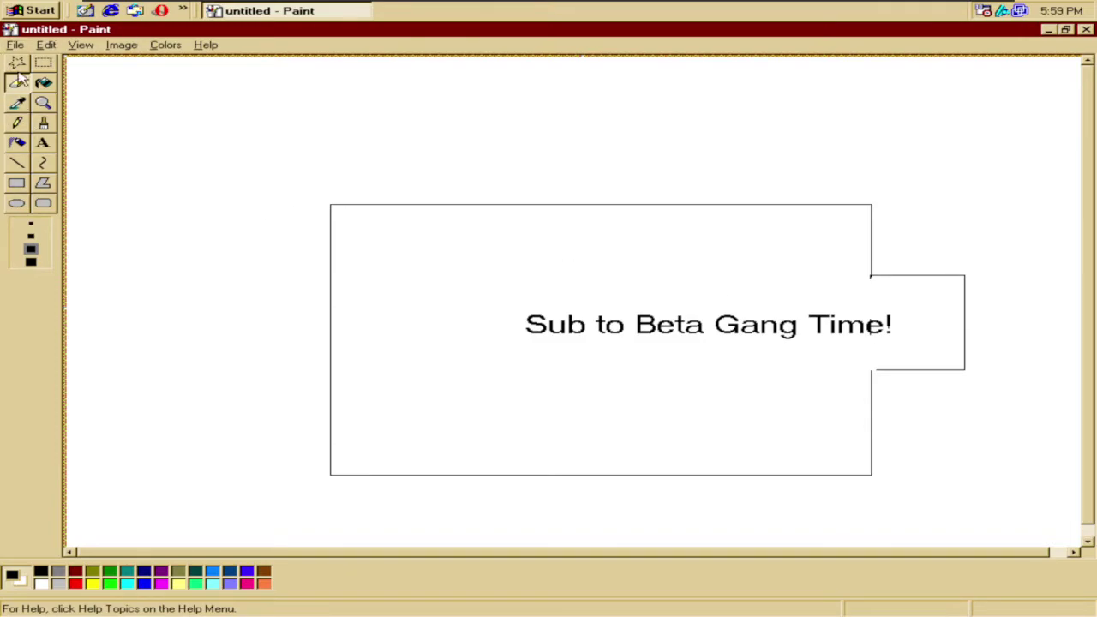
pyautogui.click(44, 83)
# - Fill the background black, undo it, then fill the background and letter B with yellow
pyautogui.click(420, 360)
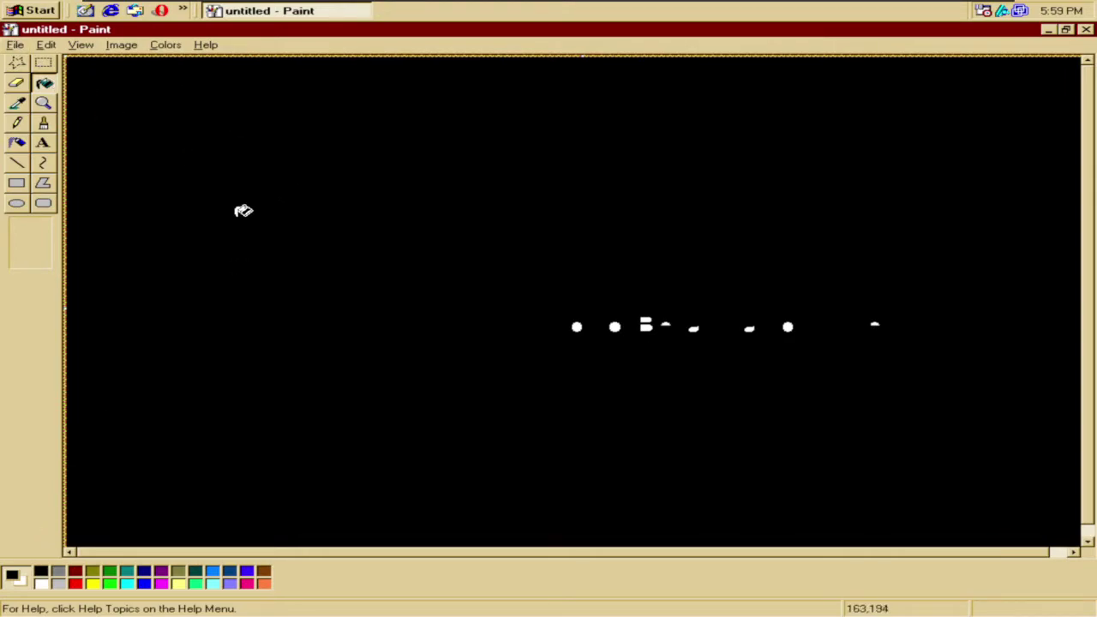
pyautogui.hotkey('ctrl', 'z')
pyautogui.click(79, 575)
pyautogui.click(92, 582)
pyautogui.click(403, 410)
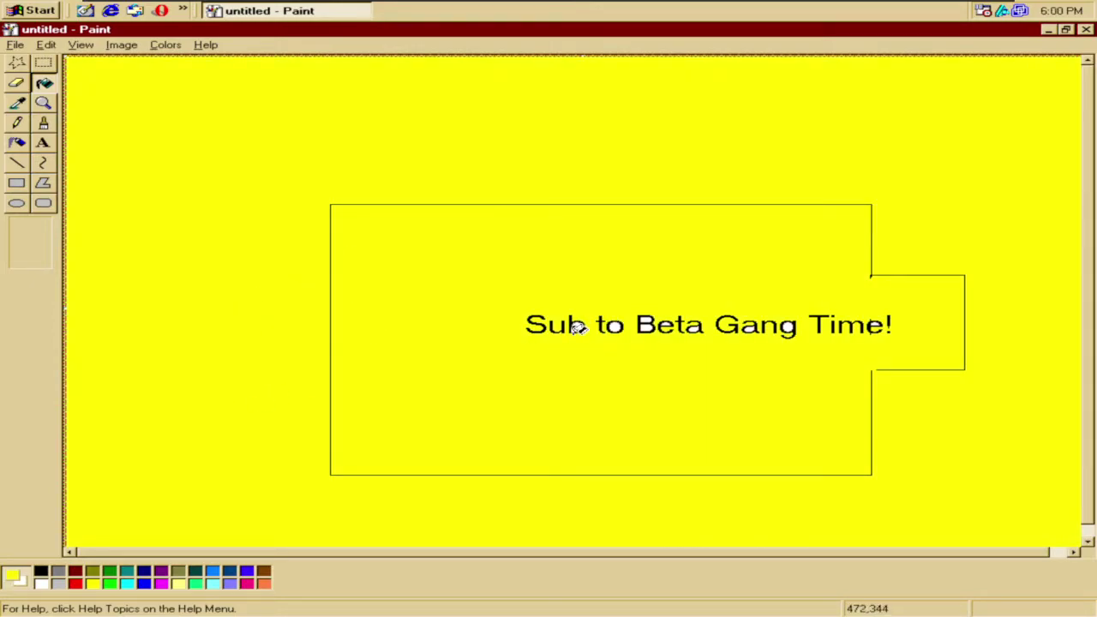
pyautogui.click(644, 331)
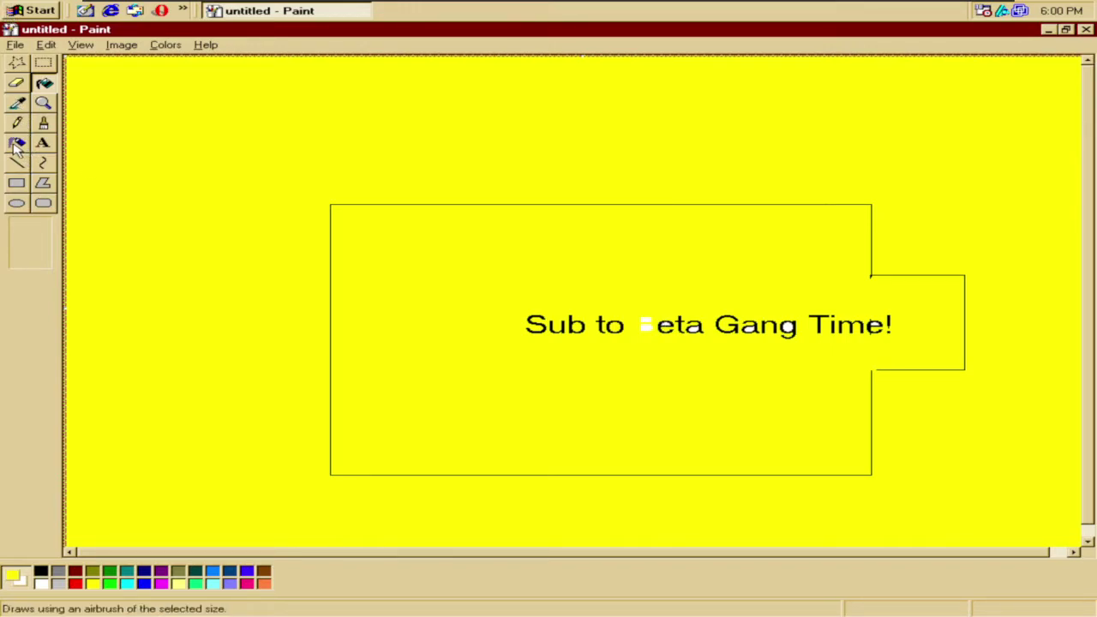
# - Airbrush a red X and a looping stroke left of the caption, then close Paint
pyautogui.click(18, 142)
pyautogui.click(76, 583)
pyautogui.moveTo(100, 209); pyautogui.dragTo(268, 358)
pyautogui.moveTo(180, 373); pyautogui.dragTo(276, 155)
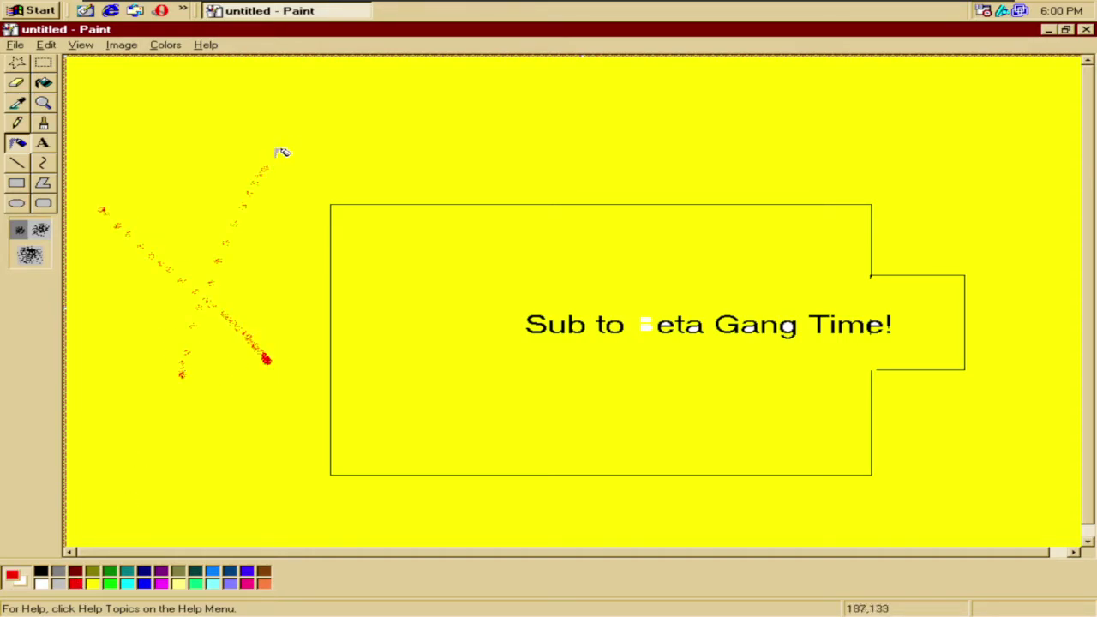
pyautogui.moveTo(348, 208)
pyautogui.mouseDown()
pyautogui.moveTo(431, 397)
pyautogui.moveTo(399, 204)
pyautogui.moveTo(345, 197)
pyautogui.moveTo(408, 408)
pyautogui.mouseUp()
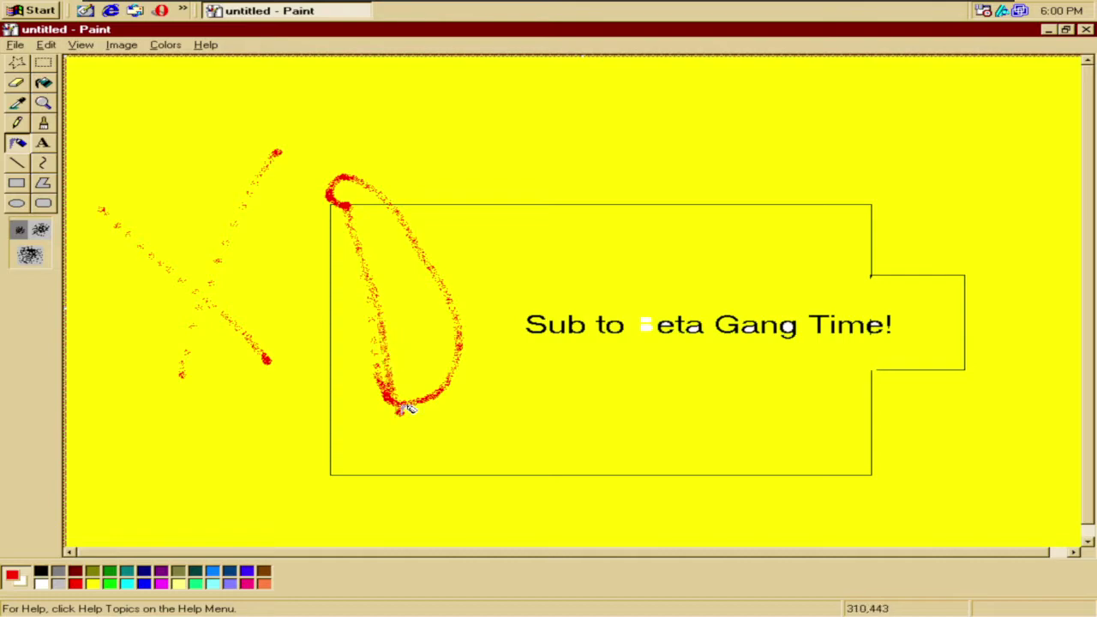
pyautogui.click(1085, 29)
# - Discard the drawing, launch Internet Explorer, and decline making it the default browser
pyautogui.click(547, 346)
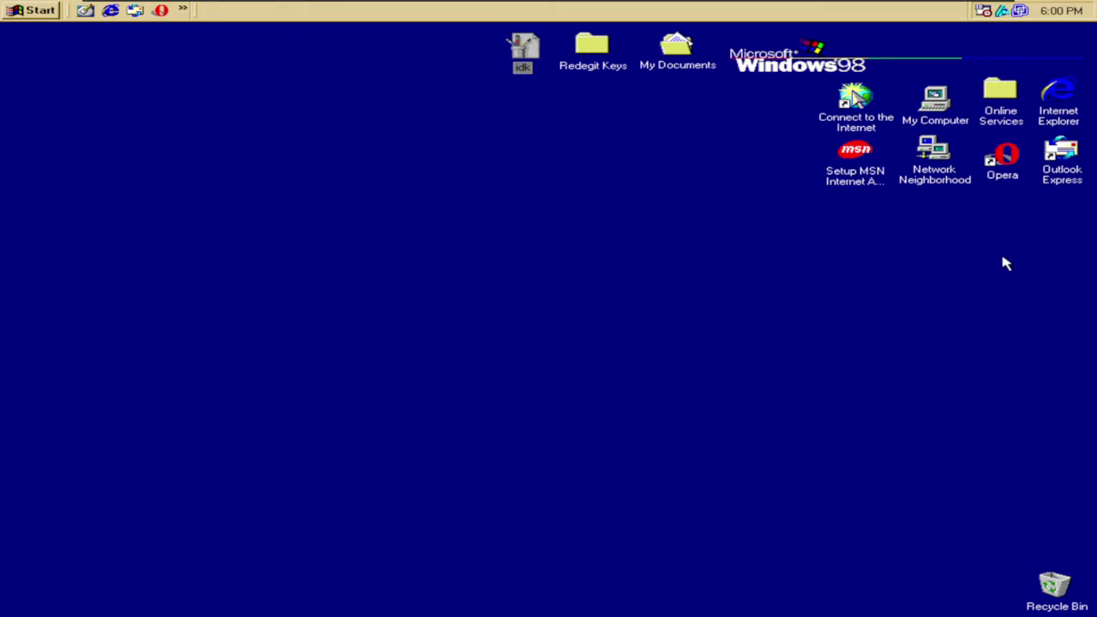
pyautogui.doubleClick(1066, 109)
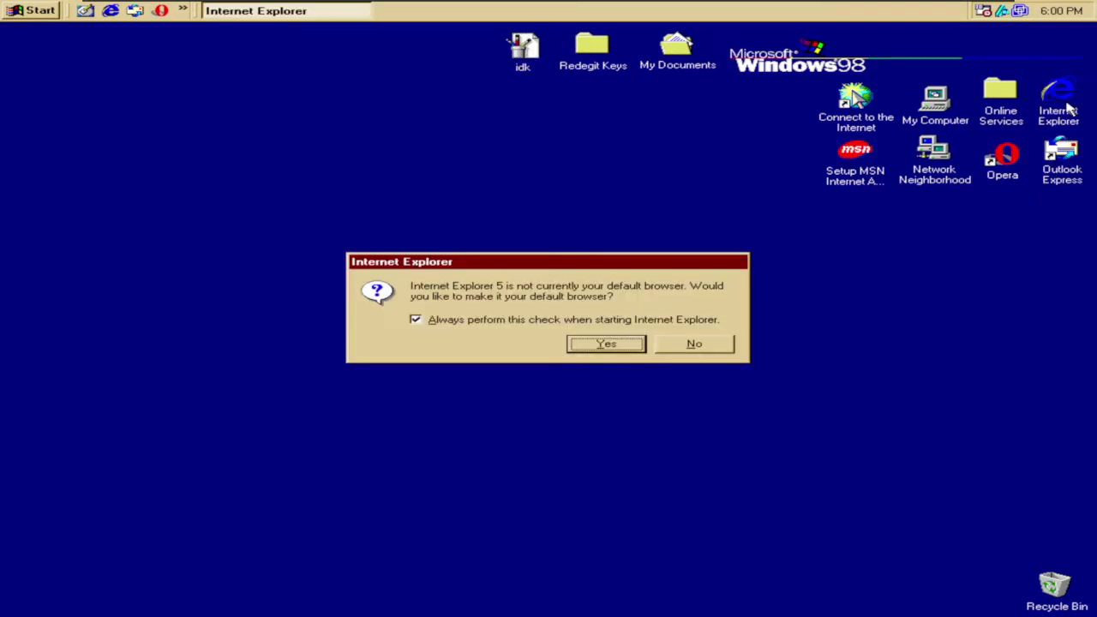
pyautogui.click(694, 344)
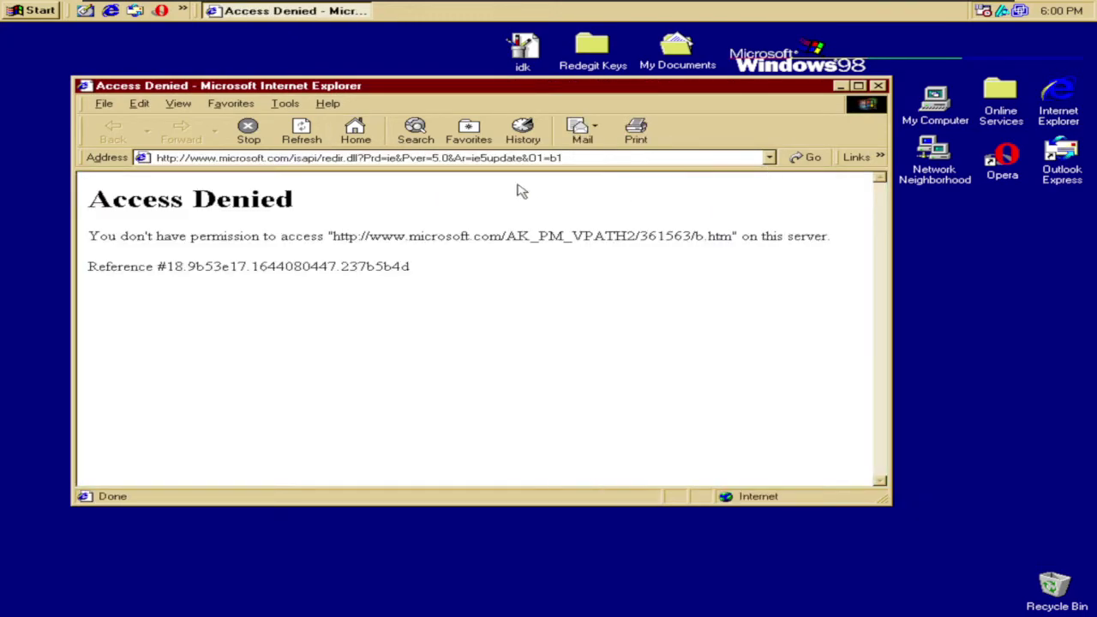
# - Replace the address with google.com and load it
pyautogui.click(509, 160)
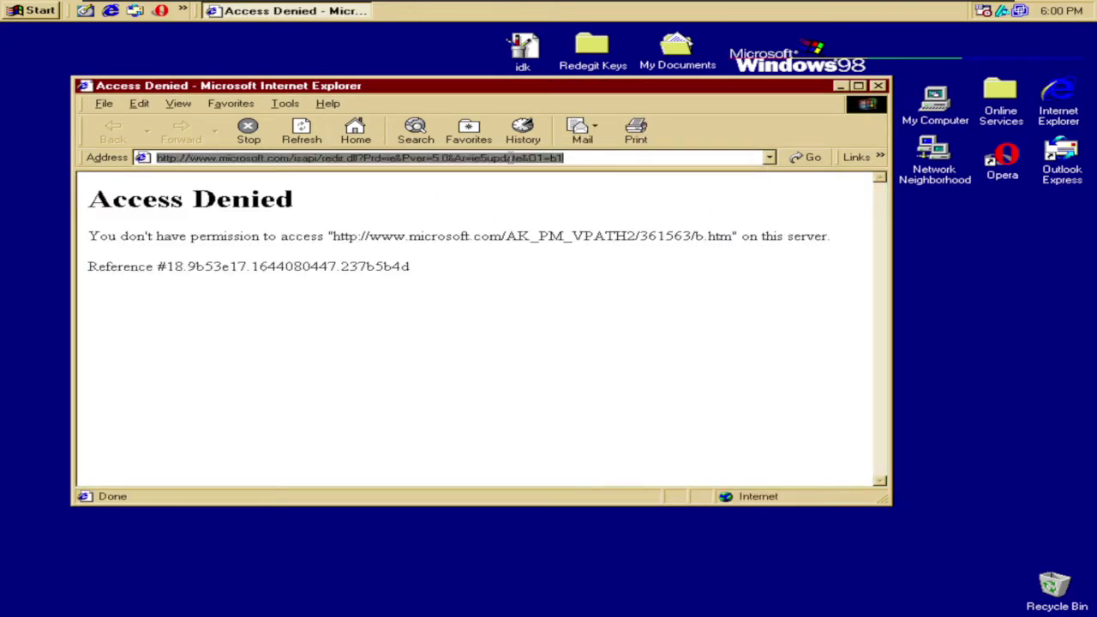
pyautogui.press('BackSpace')
pyautogui.write('google.c')
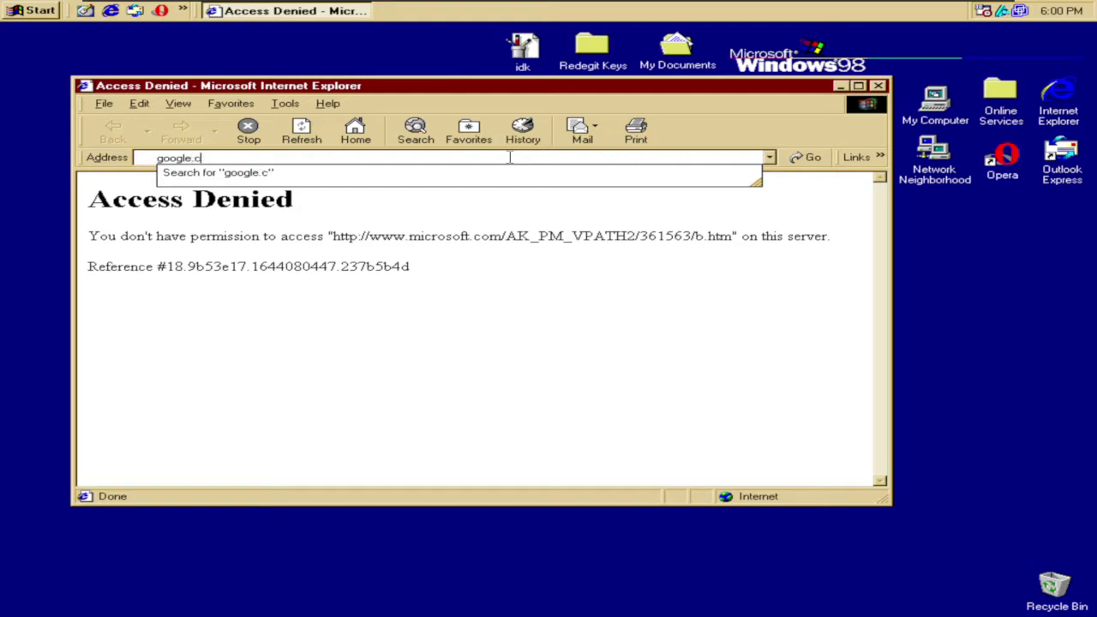
pyautogui.write('om')
pyautogui.press('Return')
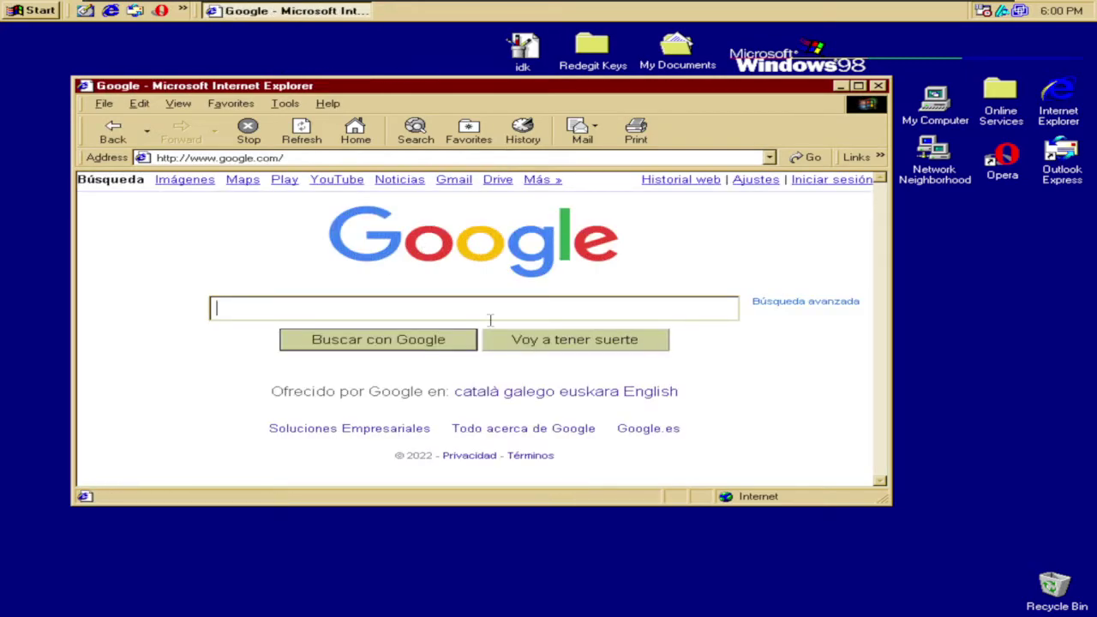
# - Run the Google search for beta gang time, accept the warning, and maximize the window
pyautogui.click(426, 339)
pyautogui.click(604, 366)
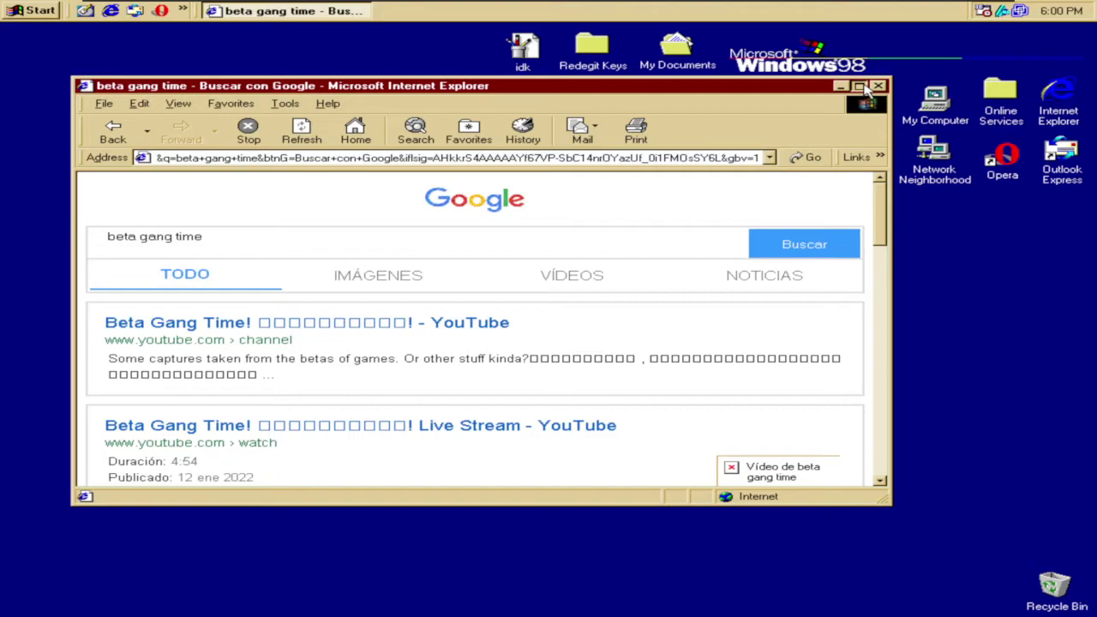
pyautogui.click(858, 86)
# - Open the Beta Gang Time YouTube result, acknowledge the security alert, and go back
pyautogui.click(344, 273)
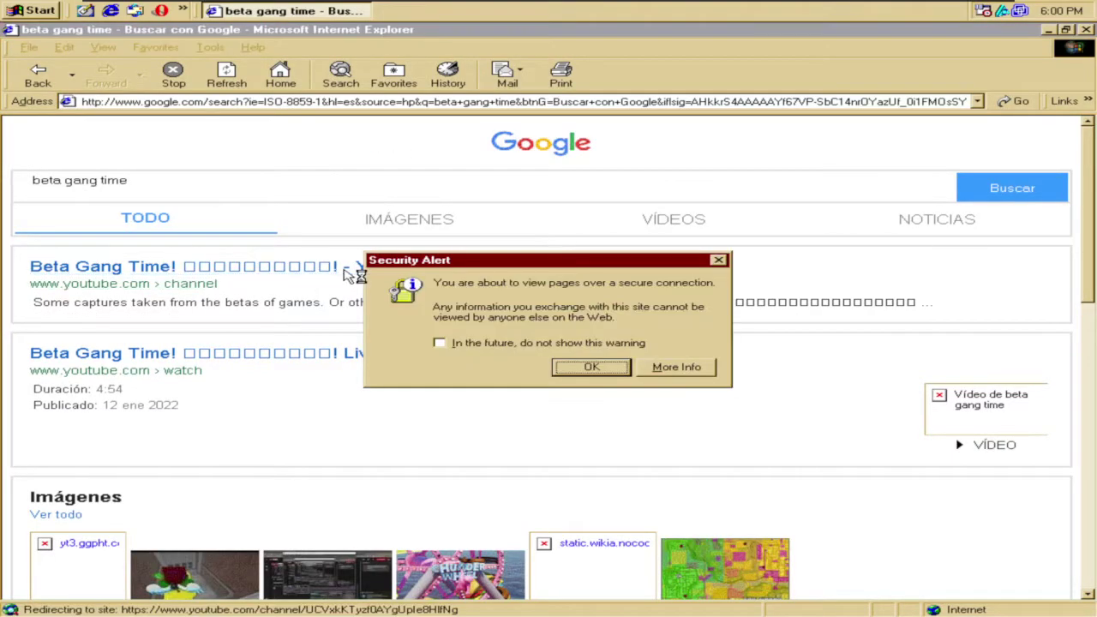
pyautogui.click(561, 367)
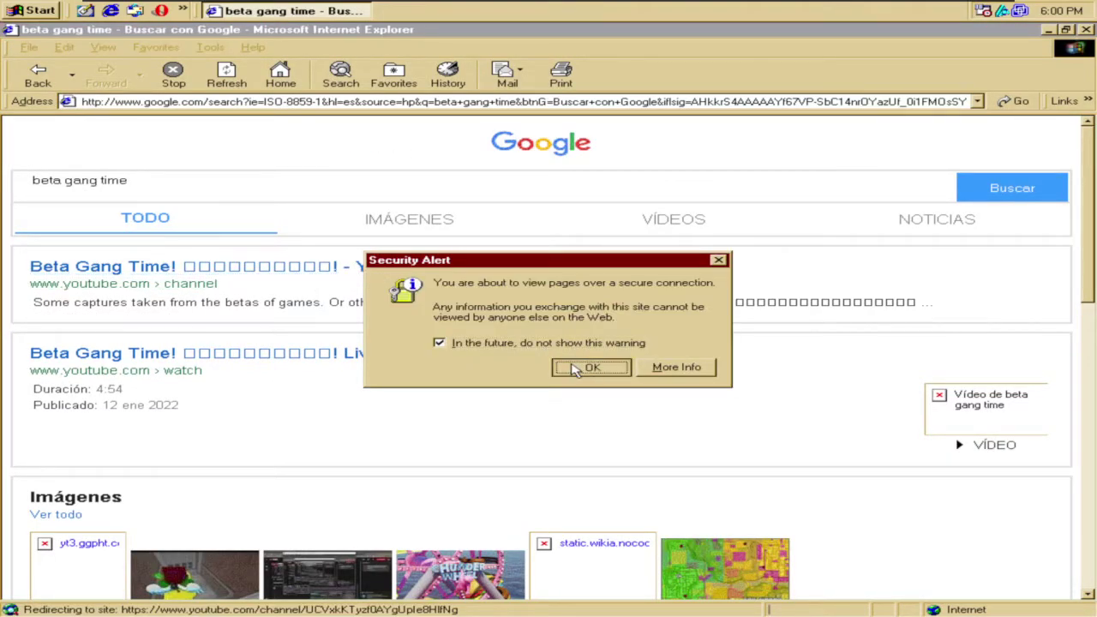
pyautogui.click(37, 75)
# - Try loading msn.com with a refresh, then return to the search results
pyautogui.click(656, 104)
pyautogui.write('msn')
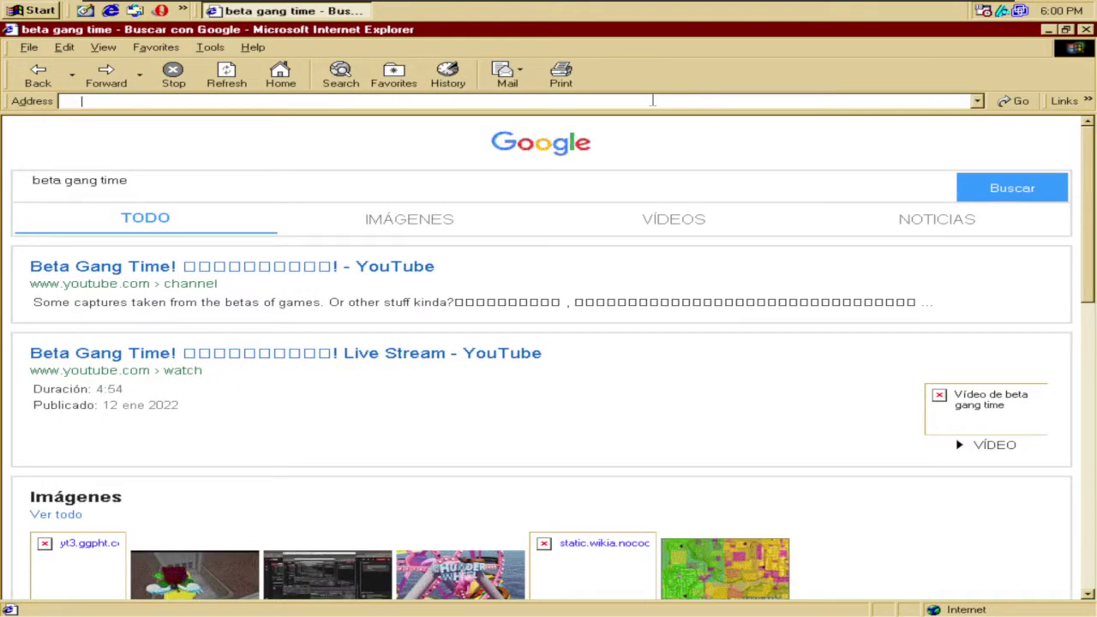
pyautogui.write('.com')
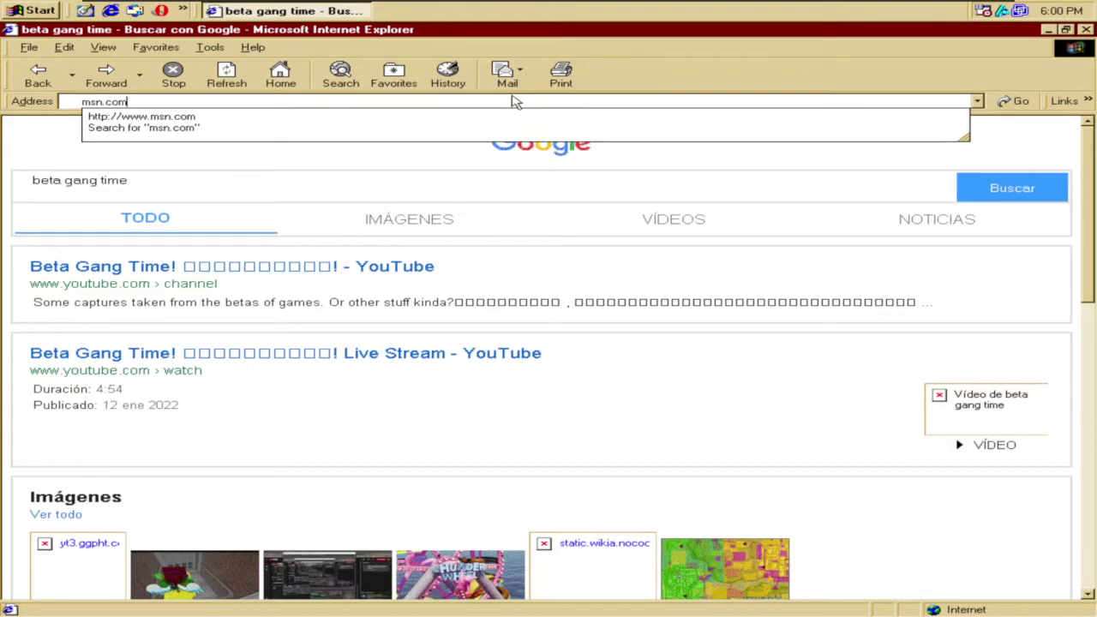
pyautogui.press('Return')
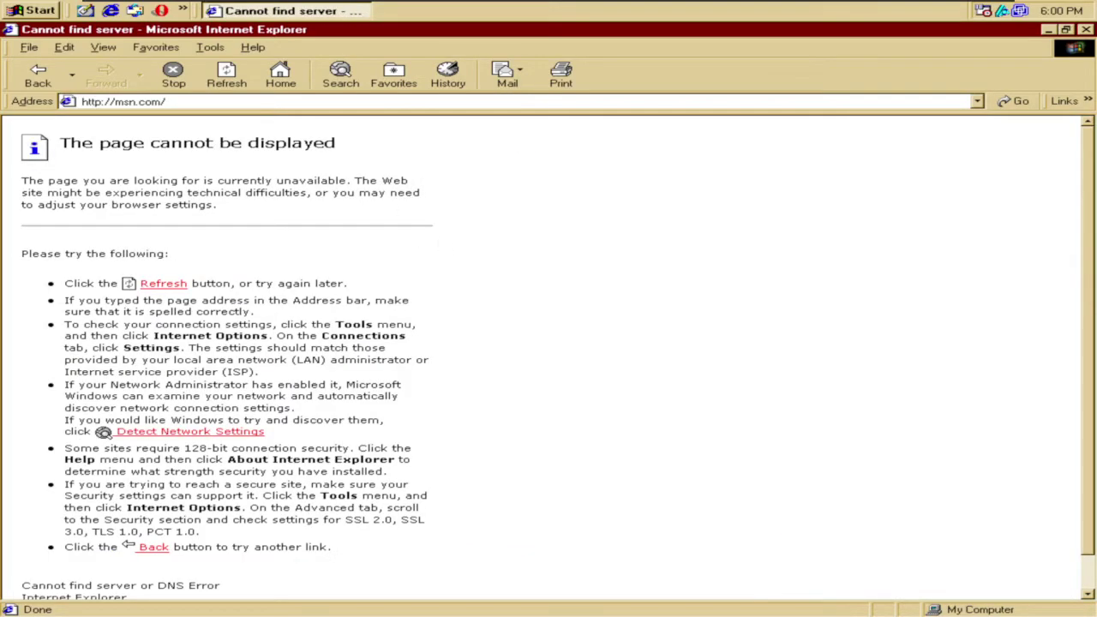
pyautogui.click(238, 79)
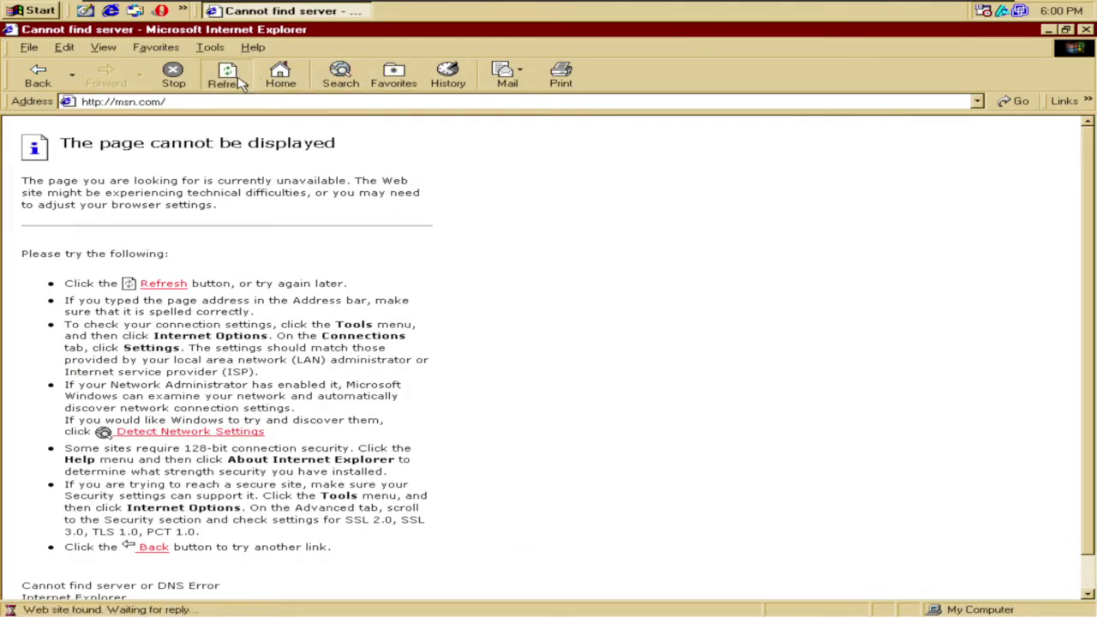
pyautogui.hotkey('alt', 'Left')
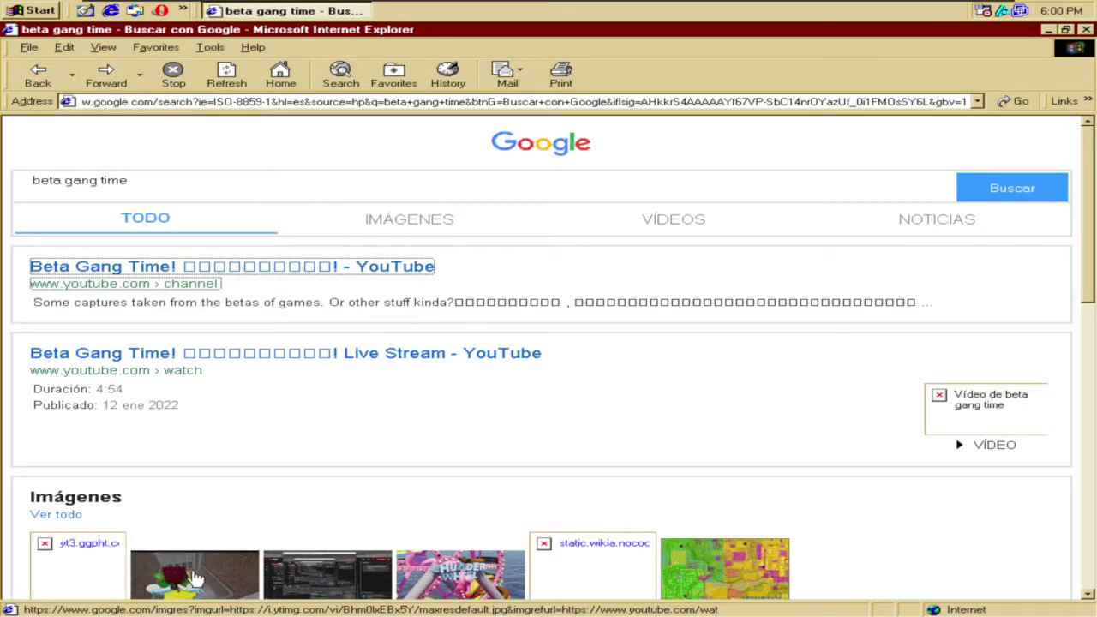
# - Switch to image results and inspect the channel thumbnail's properties; downloading its linked target fails
pyautogui.click(374, 219)
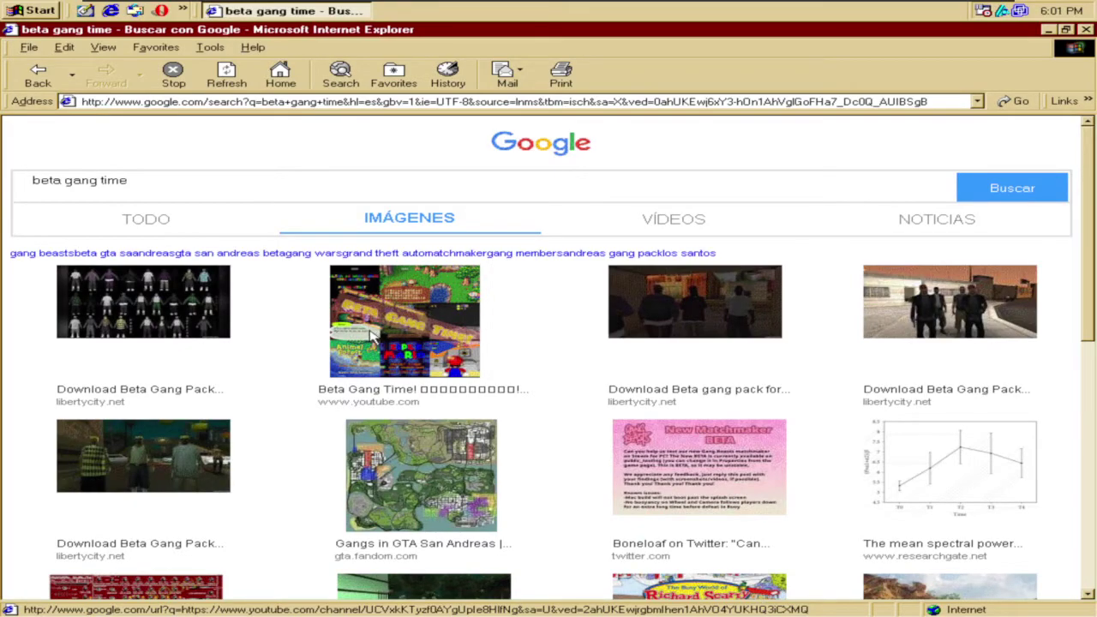
pyautogui.rightClick(405, 308)
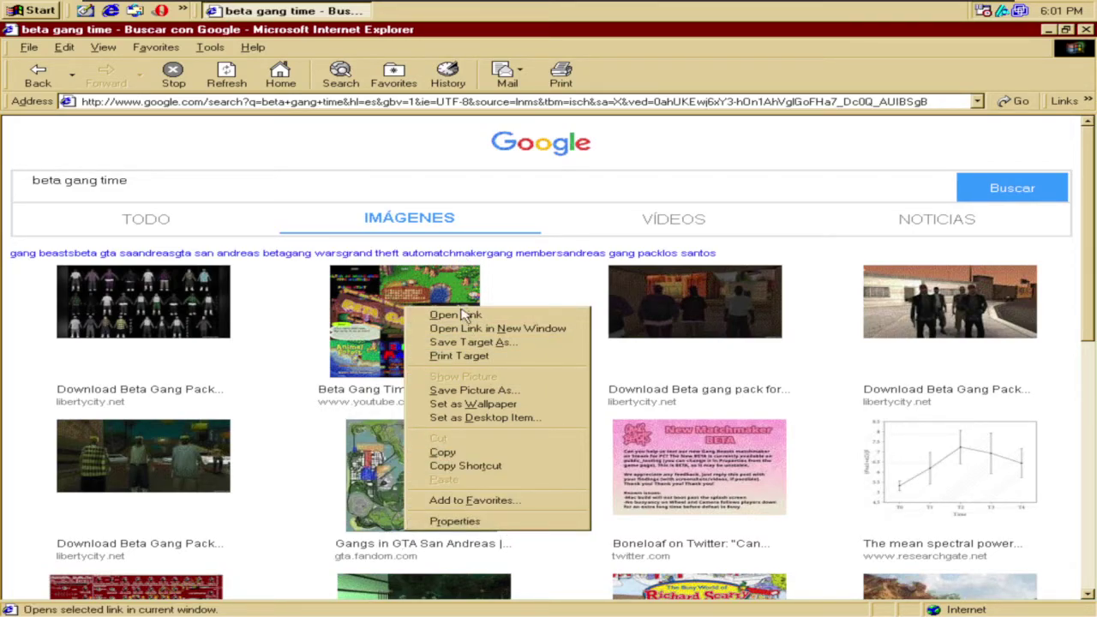
pyautogui.click(509, 525)
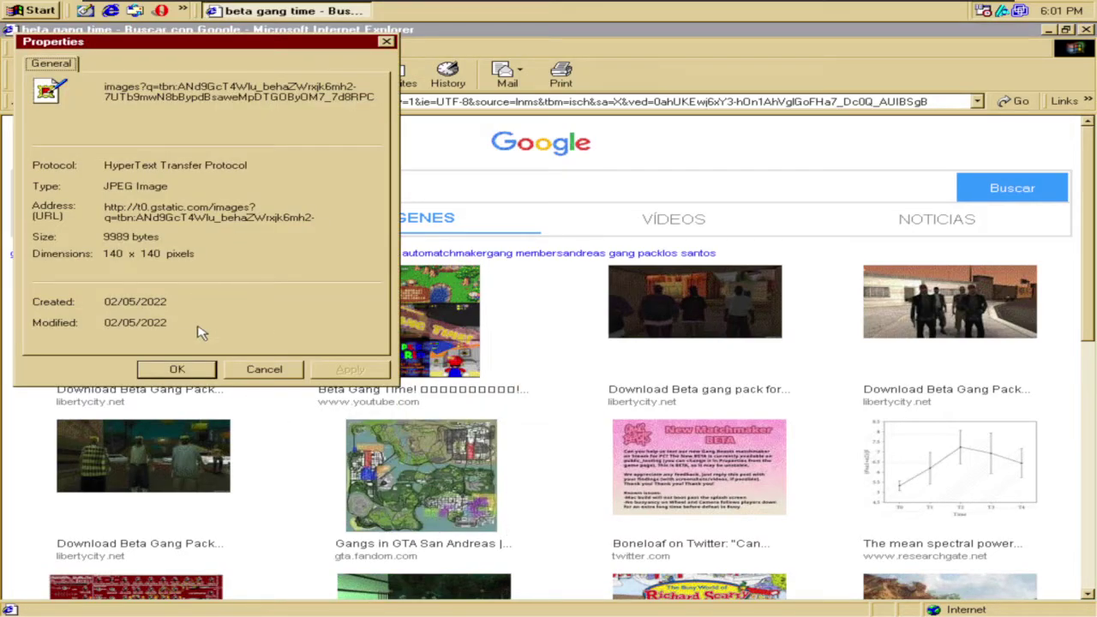
pyautogui.click(175, 369)
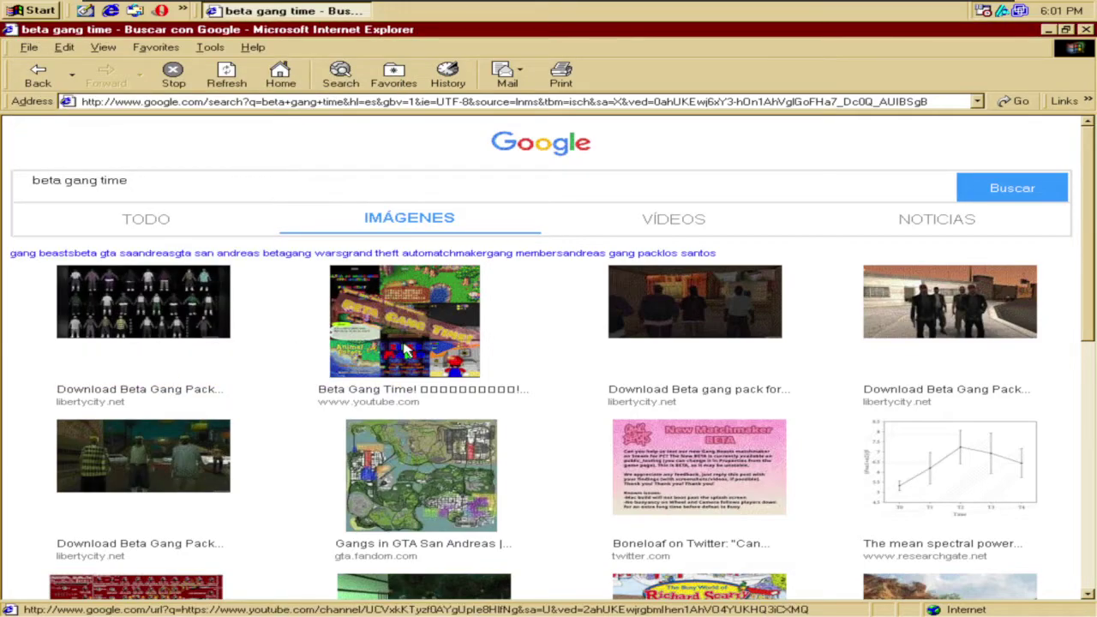
pyautogui.rightClick(404, 345)
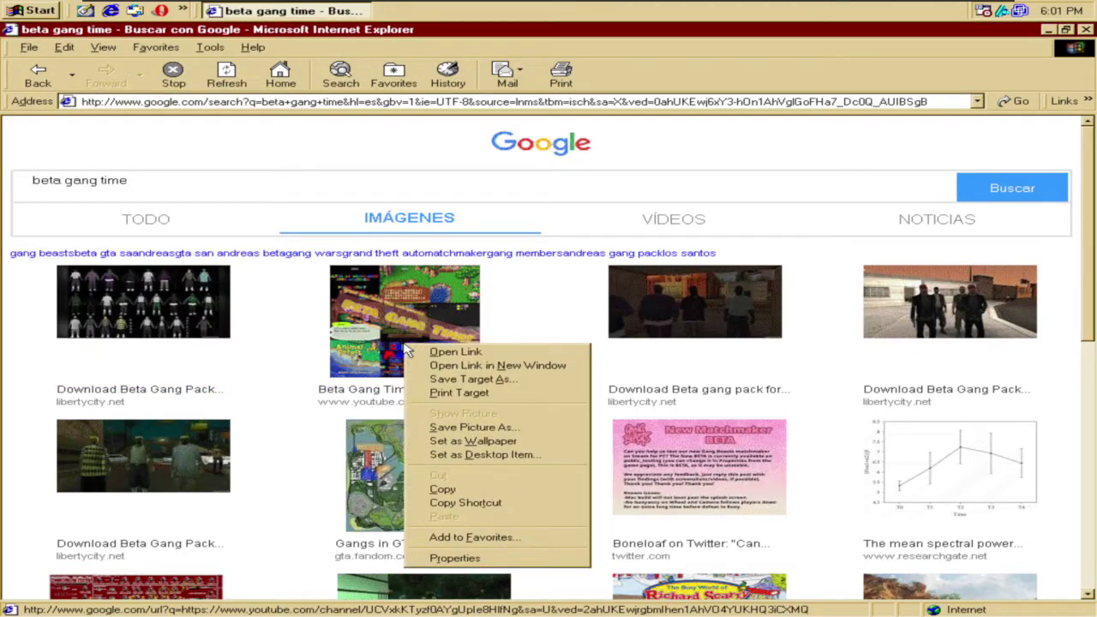
pyautogui.click(505, 379)
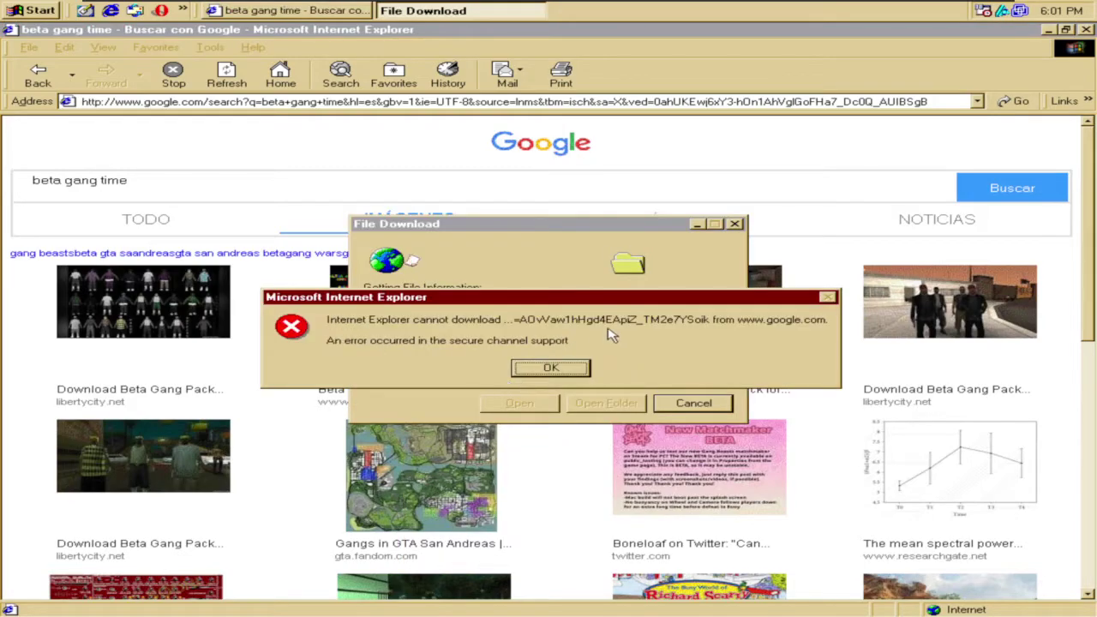
pyautogui.click(548, 368)
# - Save the thumbnail as channel logo in My Documents and close Internet Explorer
pyautogui.rightClick(449, 367)
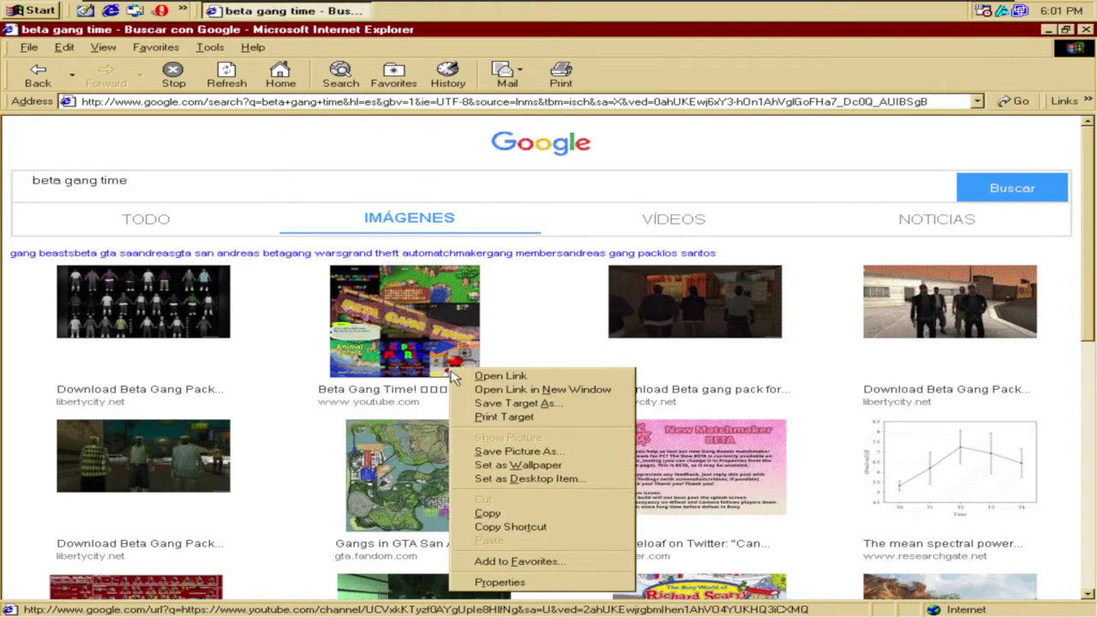
pyautogui.click(527, 452)
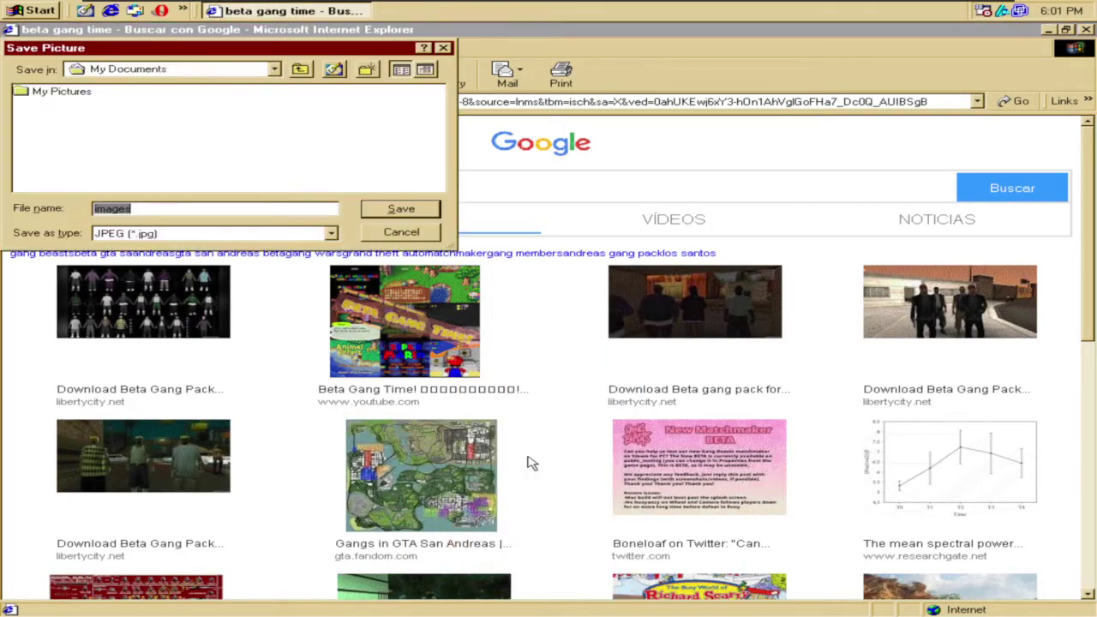
pyautogui.press('BackSpace')
pyautogui.write('channel lo')
pyautogui.press('Return')
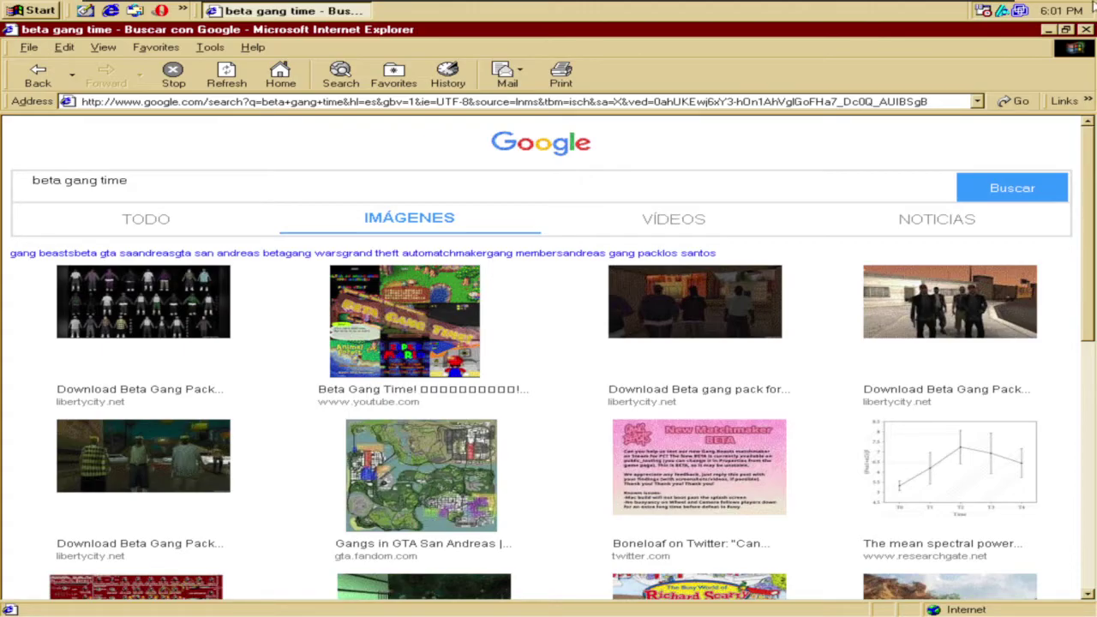
pyautogui.click(1086, 30)
# - Browse to C:\My Documents, confirm channel logo.jpg is a 10KB JPEG, and minimize the folder
pyautogui.press('super')
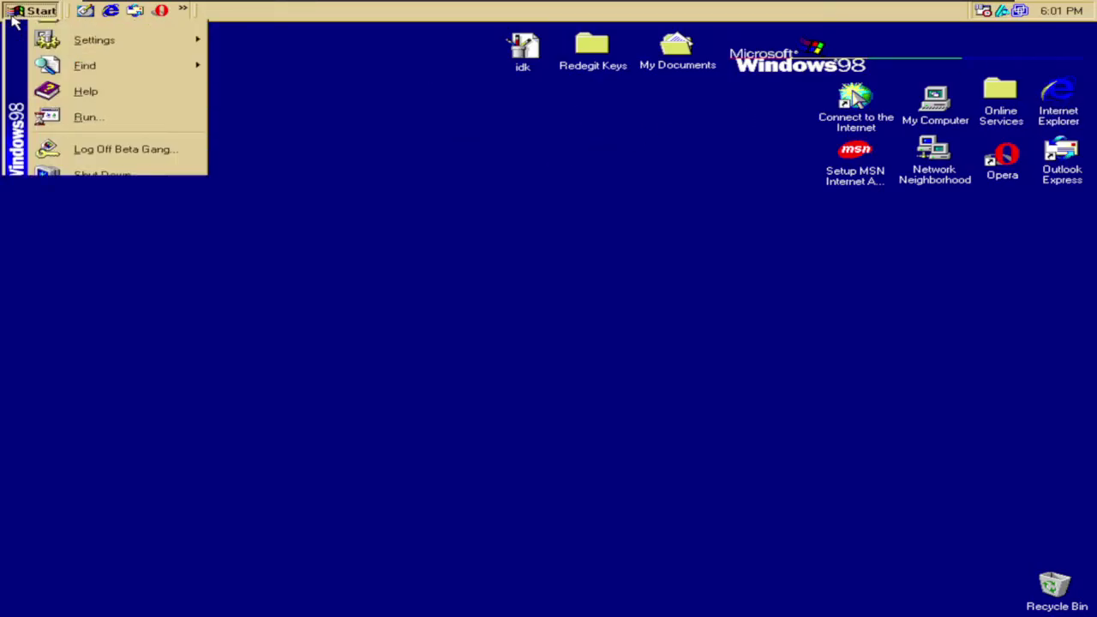
pyautogui.doubleClick(938, 101)
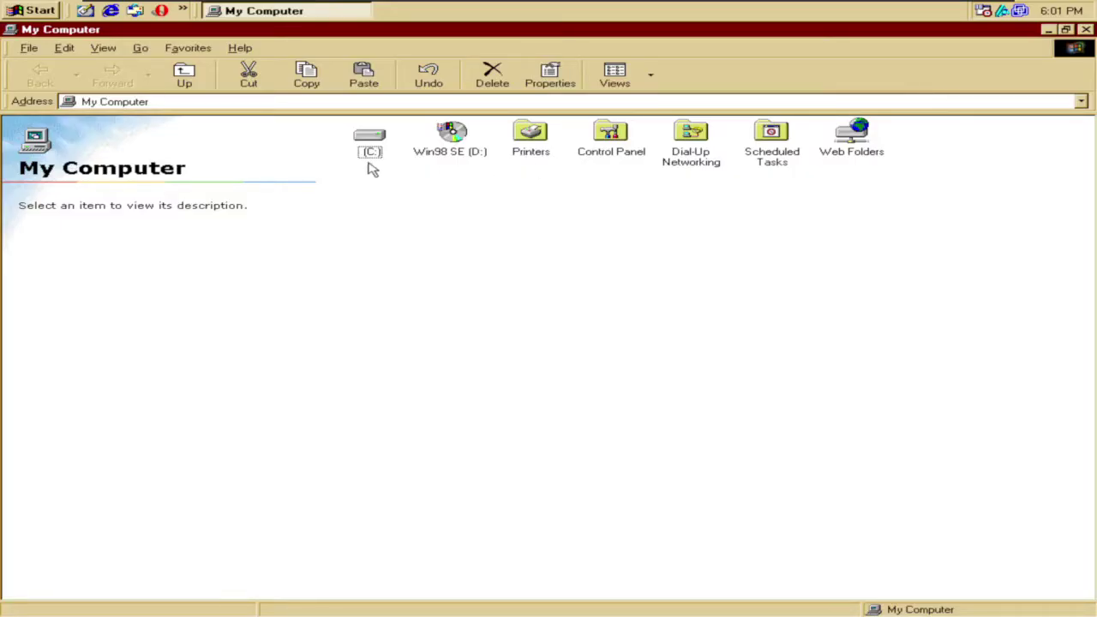
pyautogui.doubleClick(368, 142)
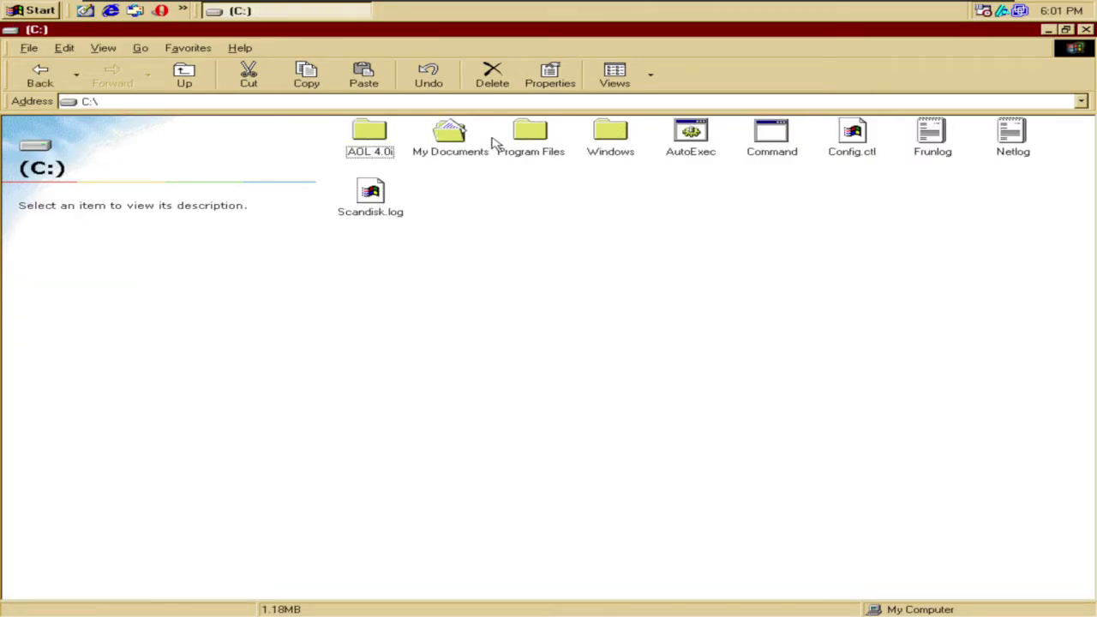
pyautogui.doubleClick(455, 144)
pyautogui.click(462, 146)
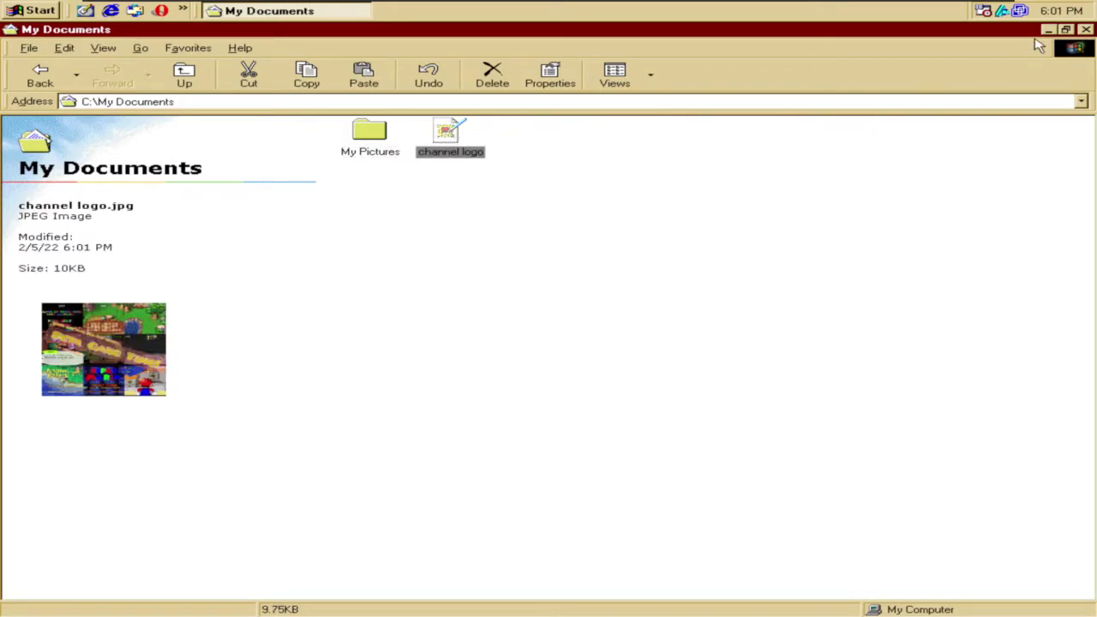
pyautogui.click(1046, 29)
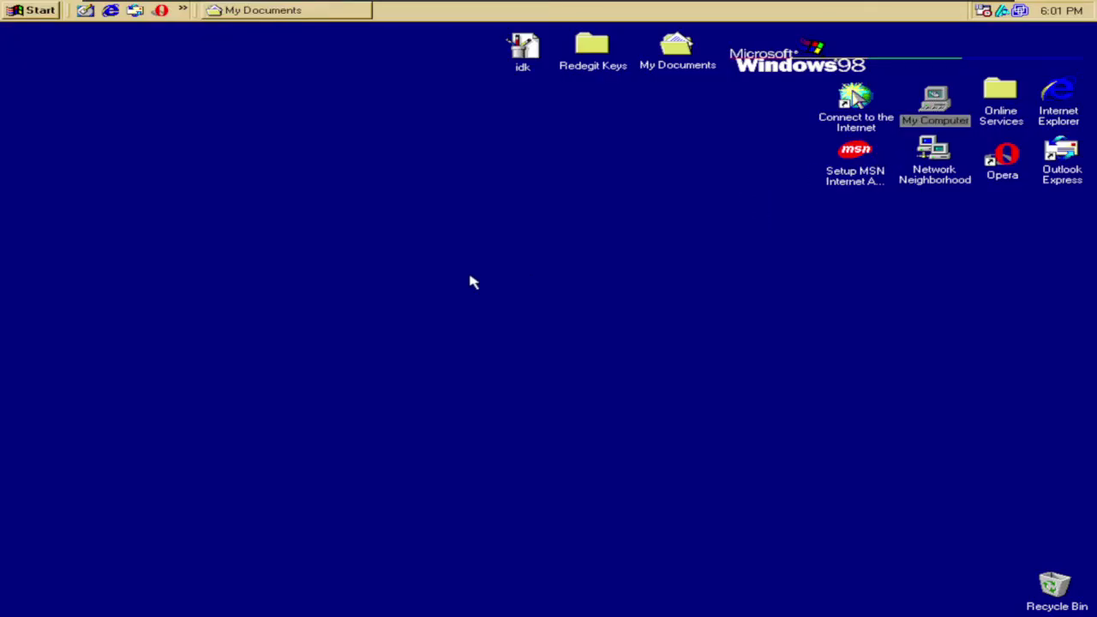
# - Move the channel logo icon beside idk and decline making Internet Explorer the default browser
pyautogui.rightClick(781, 331)
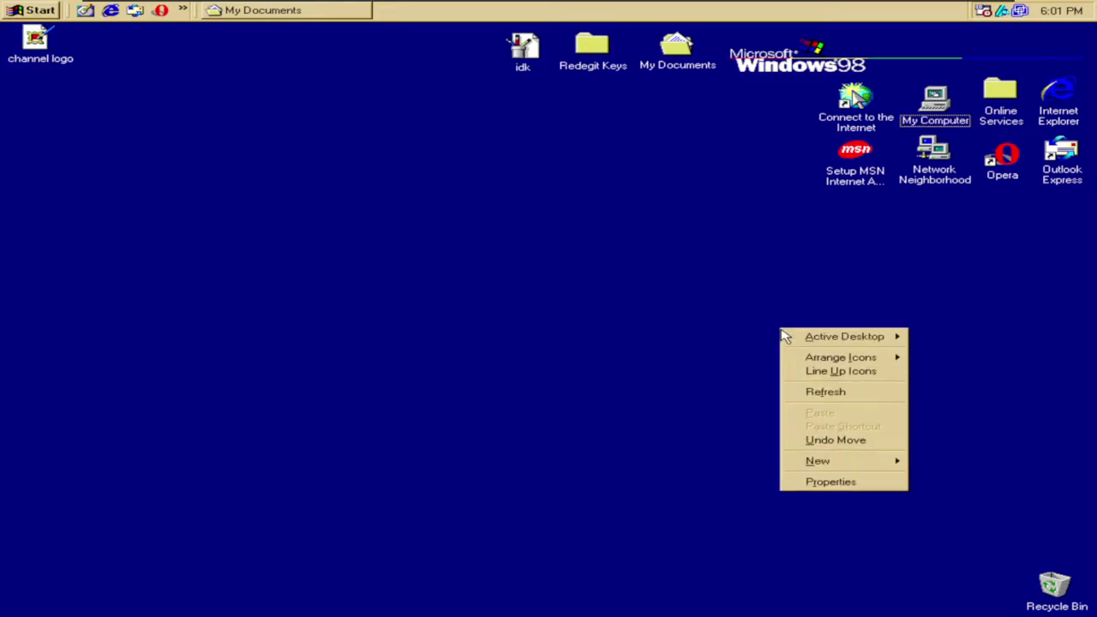
pyautogui.click(240, 60)
pyautogui.moveTo(35, 38); pyautogui.dragTo(454, 47)
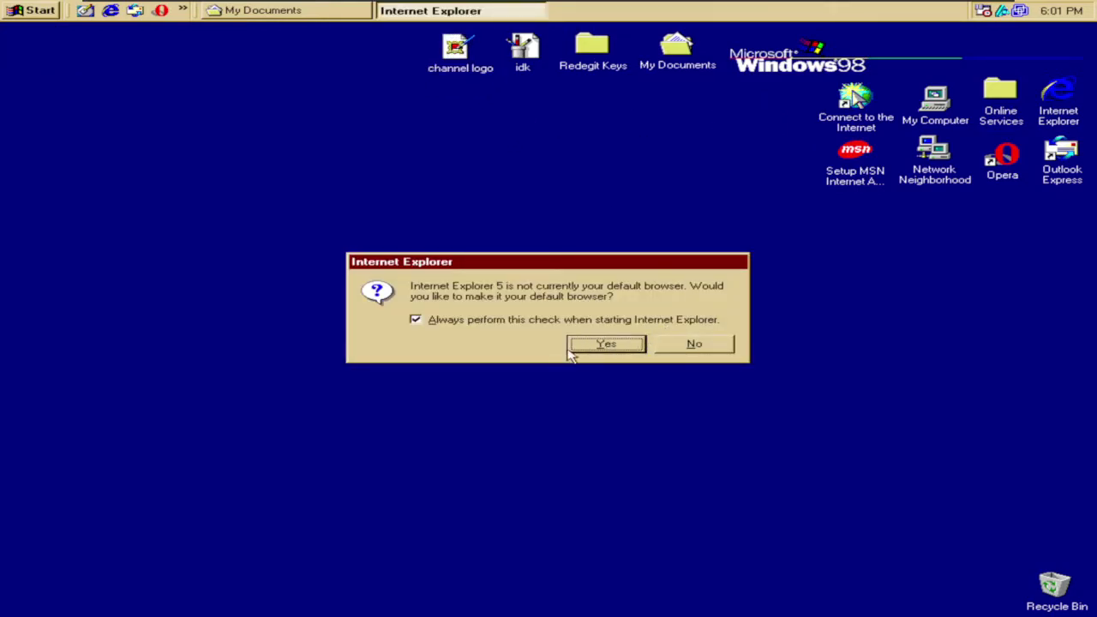
pyautogui.click(668, 322)
pyautogui.click(690, 344)
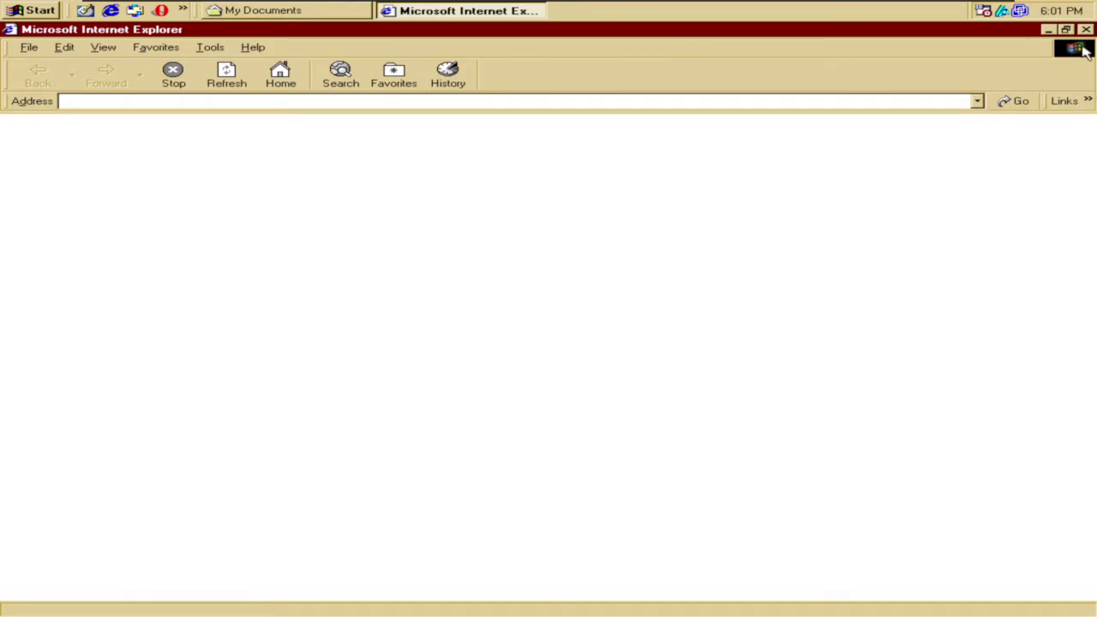
pyautogui.click(1086, 30)
# - Open the channel logo image in Internet Explorer to view it, then close the window
pyautogui.click(462, 54)
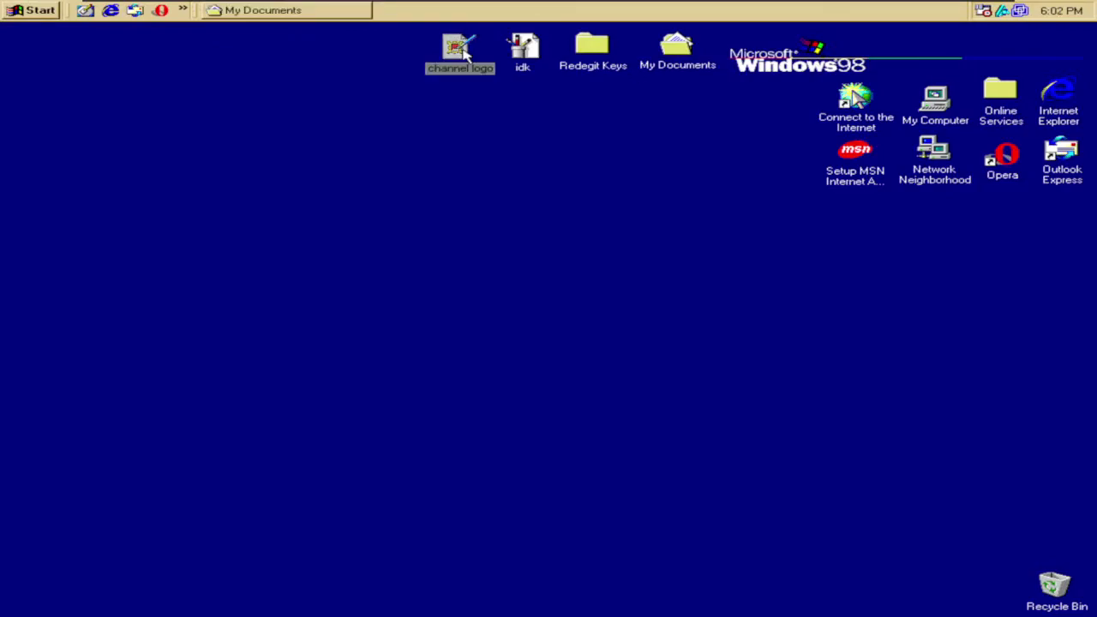
pyautogui.rightClick(464, 53)
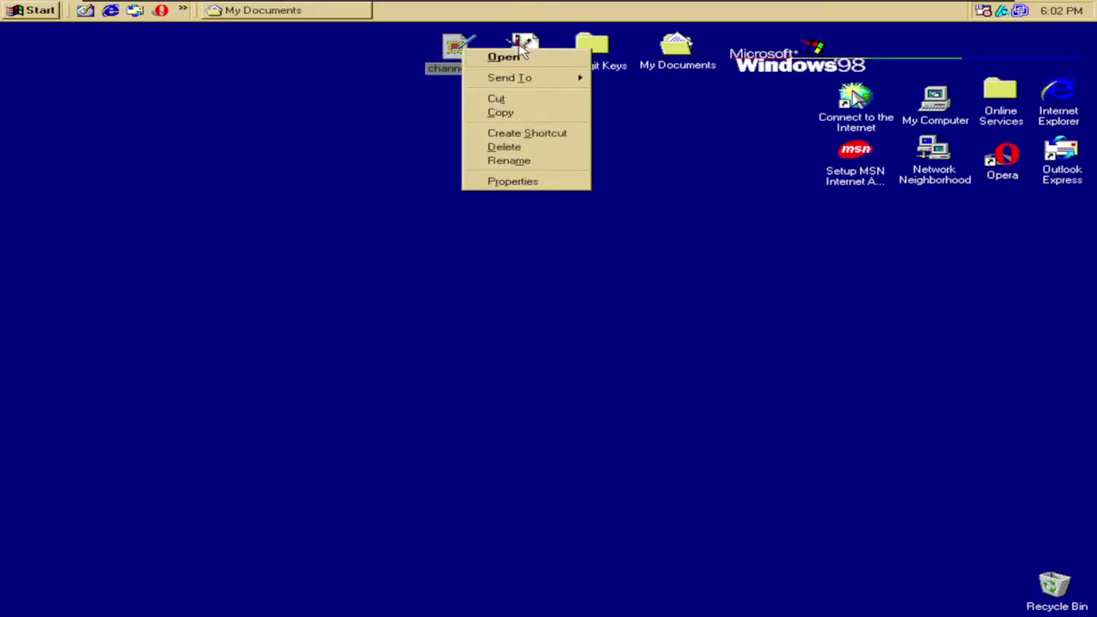
pyautogui.click(523, 57)
pyautogui.click(326, 102)
pyautogui.hotkey('ctrl', 'c')
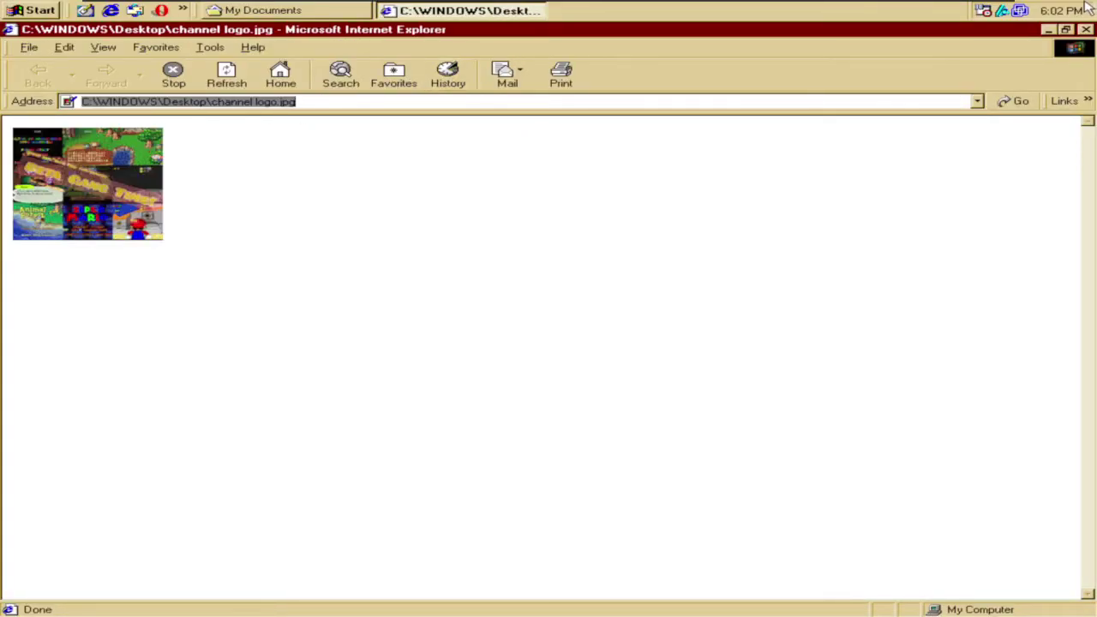
pyautogui.click(1086, 29)
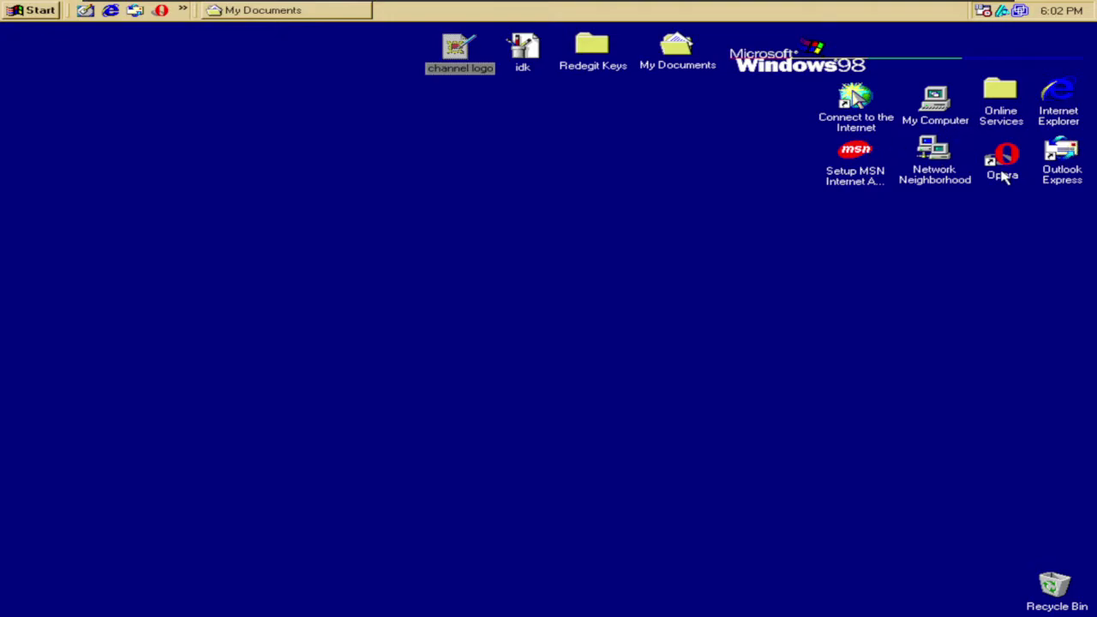
# - Load the channel logo file path in Opera and zoom the image to 360%
pyautogui.doubleClick(1004, 175)
pyautogui.click(305, 96)
pyautogui.write('https://www.youtube.com/channel/UCVxkKTyzf0AYgUple8HlfNg')
pyautogui.press('Return')
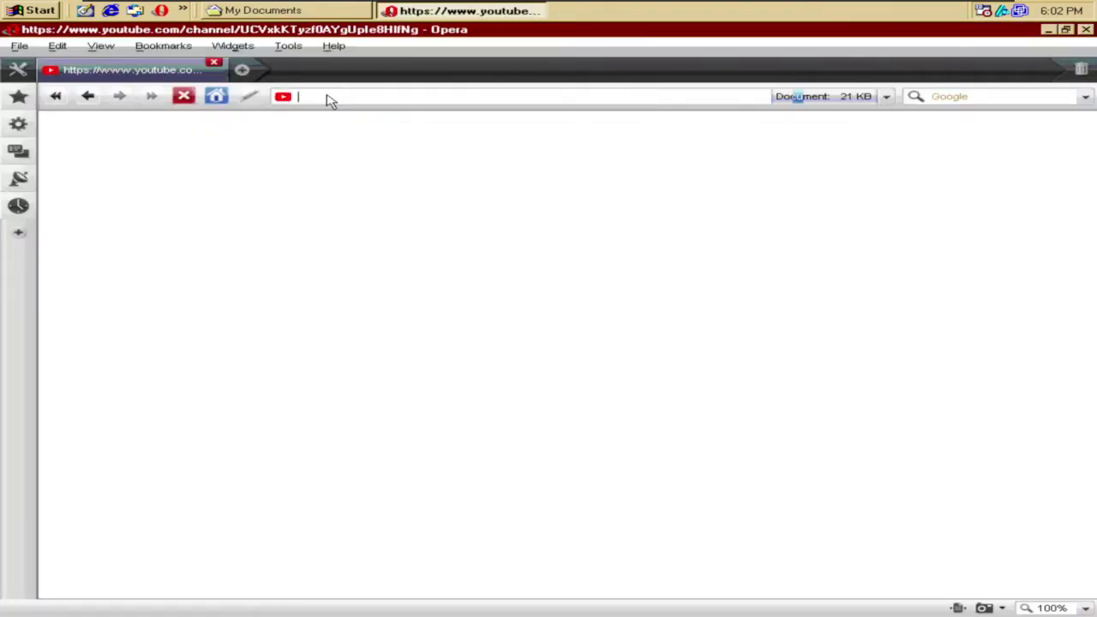
pyautogui.hotkey('ctrl', 'v')
pyautogui.press('Return')
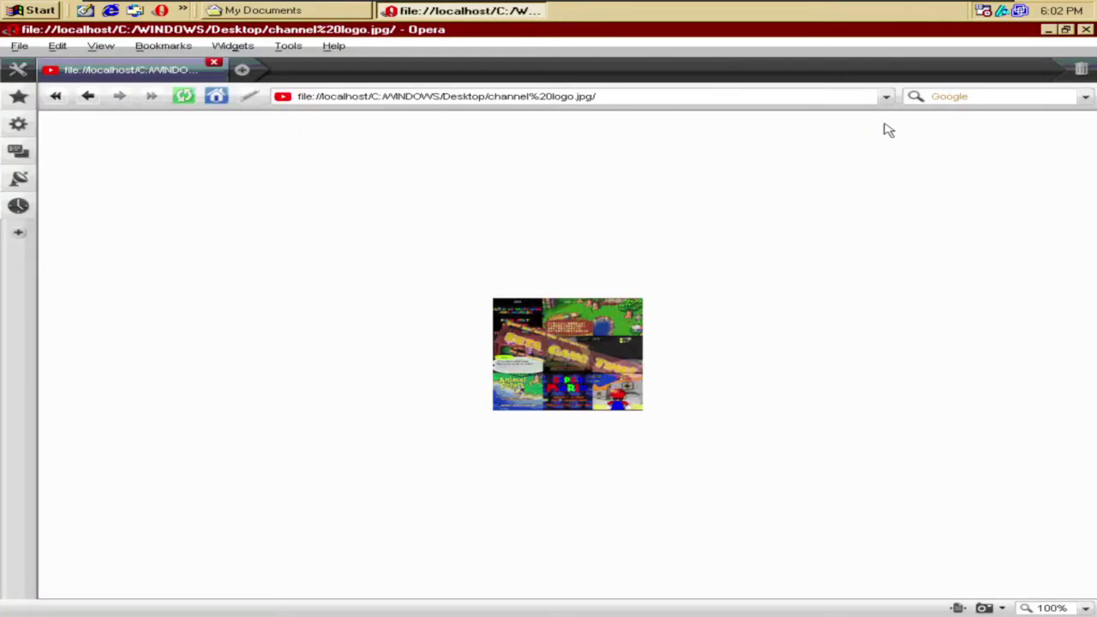
pyautogui.press('+')
pyautogui.press('+')
pyautogui.press('+')
pyautogui.press('+')
pyautogui.press('+')
pyautogui.press('+')
pyautogui.press('+')
pyautogui.press('+')
pyautogui.press('+')
pyautogui.press('+')
pyautogui.press('+')
pyautogui.press('+')
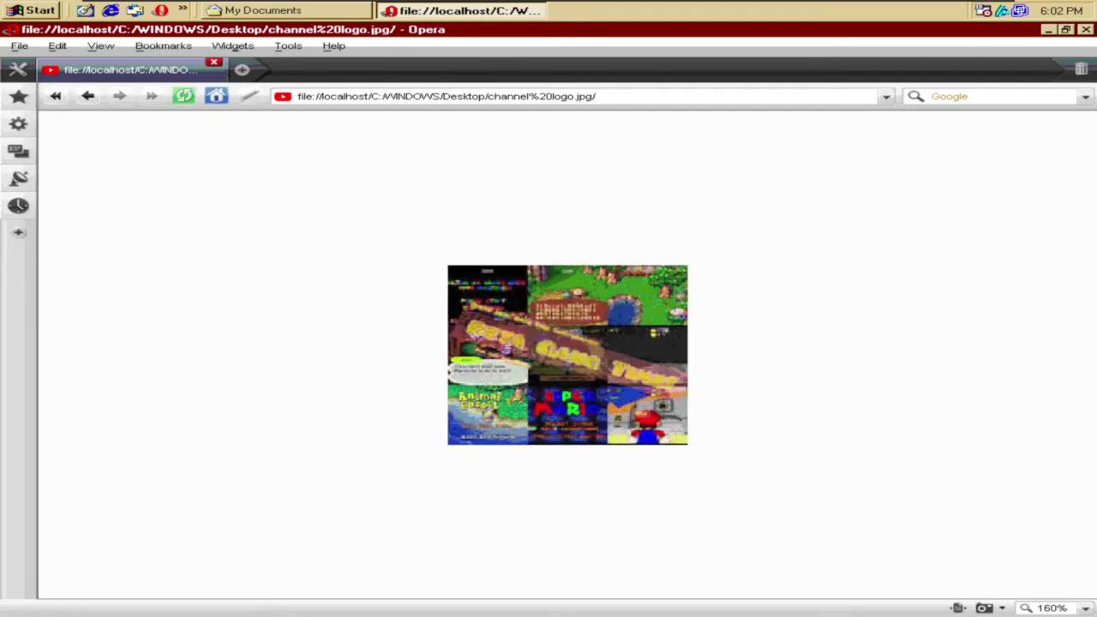
pyautogui.press('+')
pyautogui.press('+')
pyautogui.press('+')
pyautogui.press('+')
pyautogui.press('+')
pyautogui.press('+')
pyautogui.press('+')
pyautogui.press('+')
pyautogui.press('+')
pyautogui.press('+')
pyautogui.press('+')
pyautogui.press('+')
pyautogui.press('+')
pyautogui.press('+')
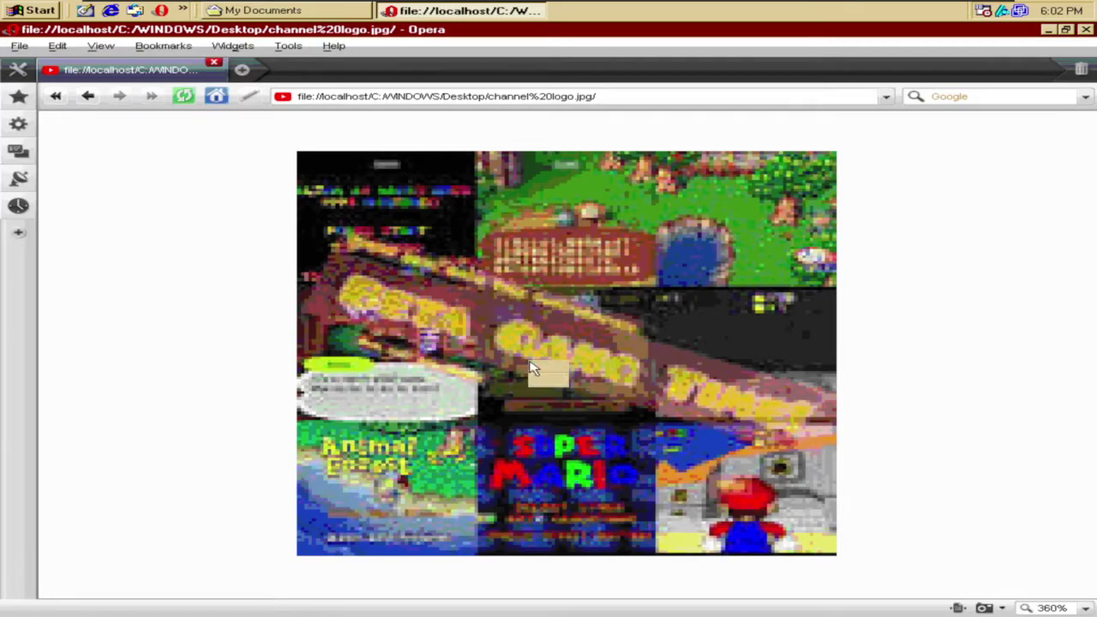
# - Save the enlarged image to the Desktop as channel logo.jpeg and close Opera
pyautogui.rightClick(530, 367)
pyautogui.click(577, 433)
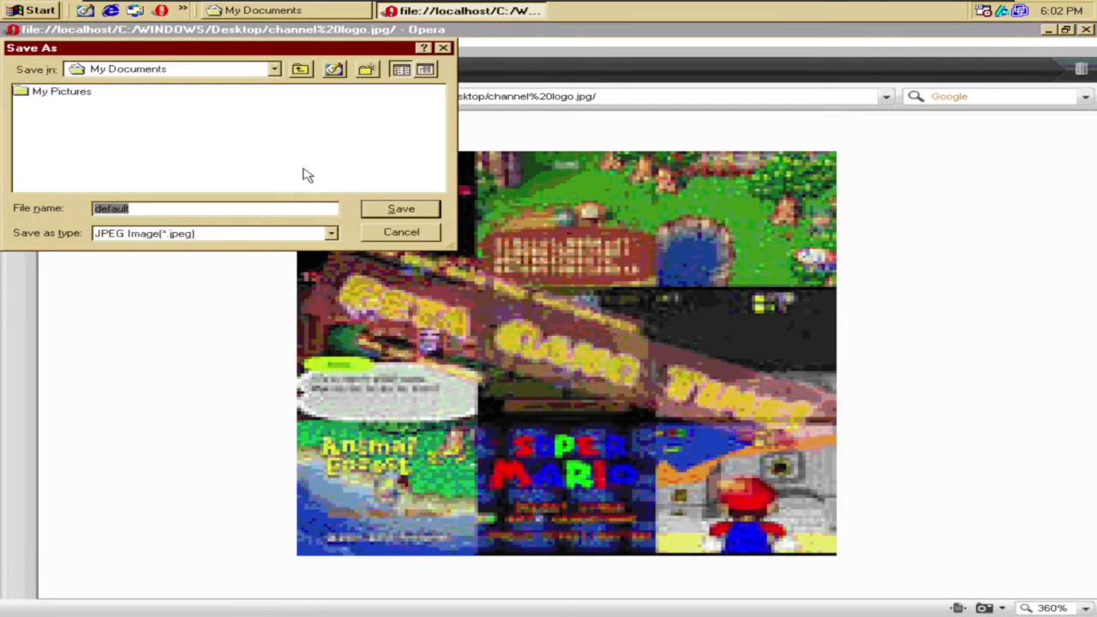
pyautogui.click(171, 70)
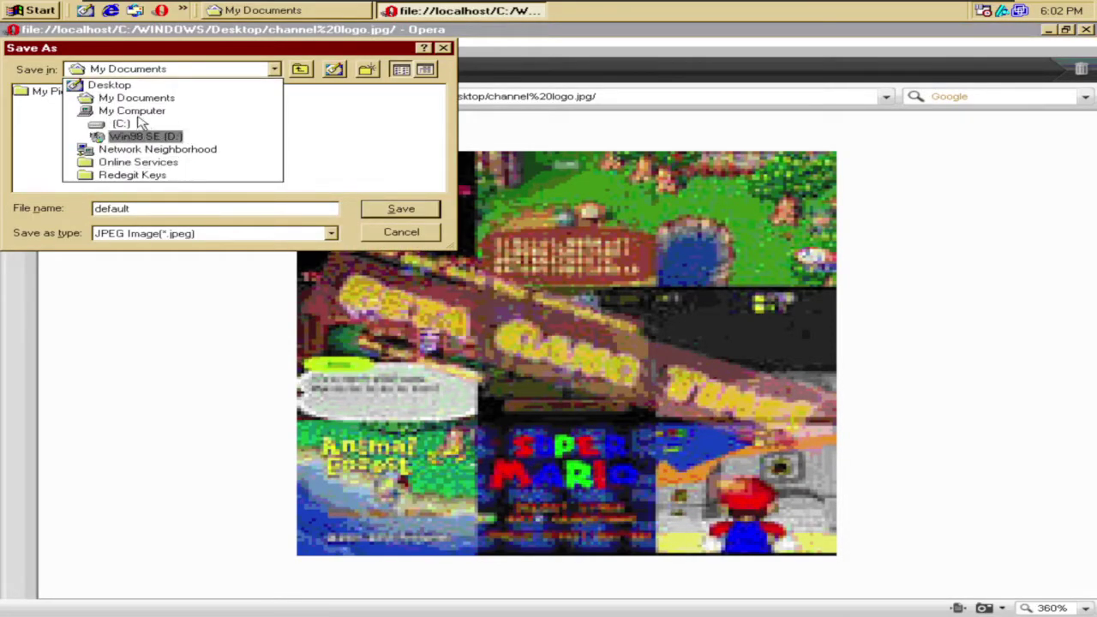
pyautogui.click(94, 83)
pyautogui.click(173, 210)
pyautogui.press('BackSpace')
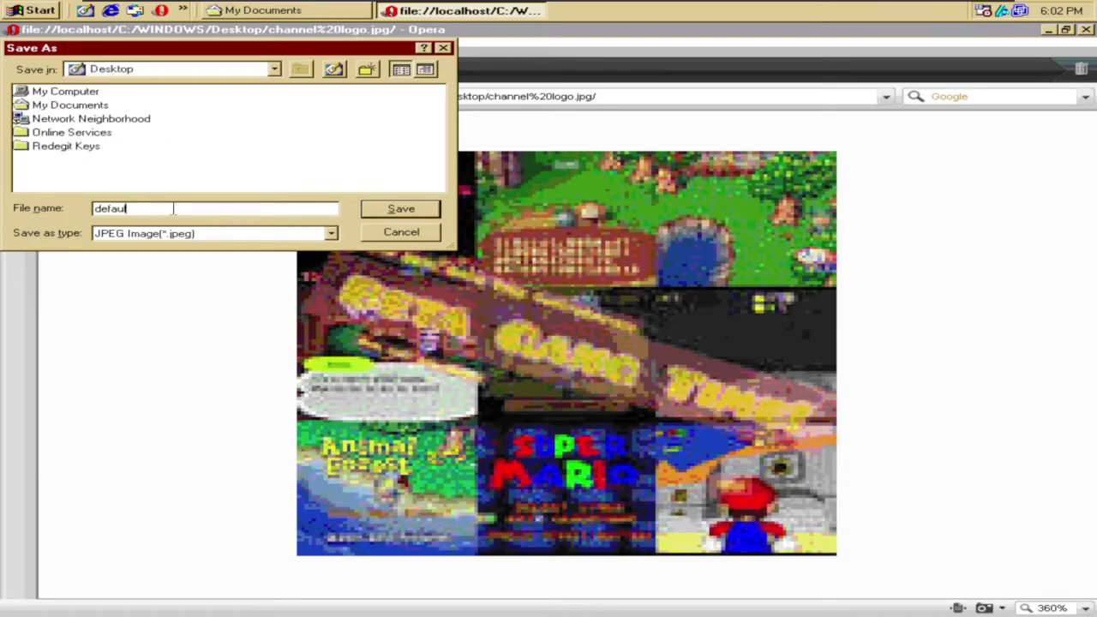
pyautogui.press('BackSpace')
pyautogui.press('BackSpace')
pyautogui.press('BackSpace')
pyautogui.press('BackSpace')
pyautogui.press('BackSpace')
pyautogui.press('BackSpace')
pyautogui.press('Return')
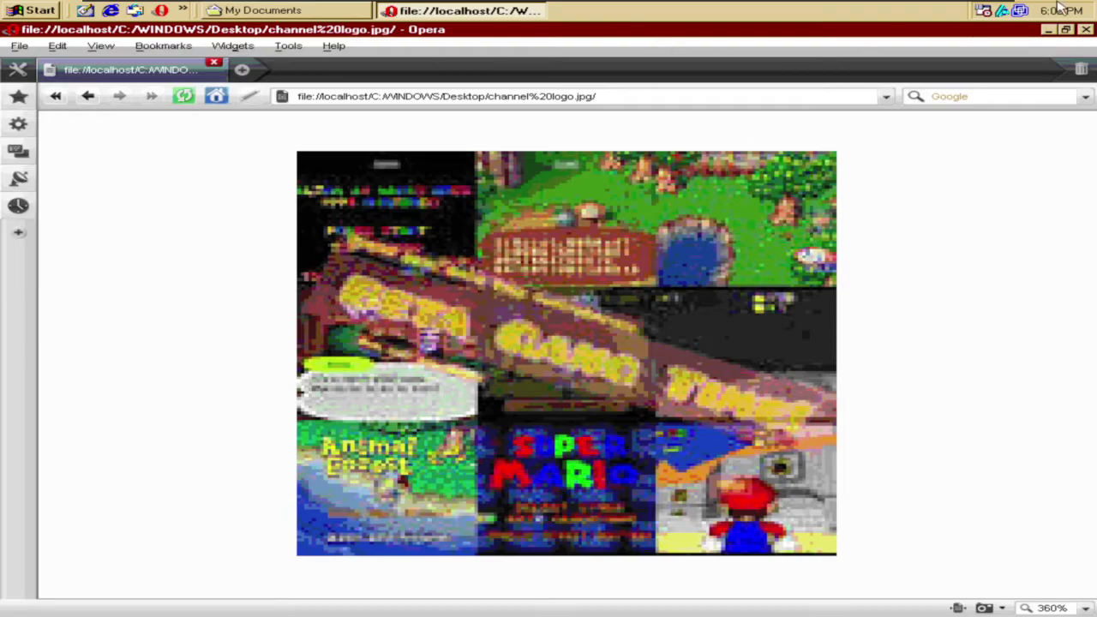
pyautogui.click(1086, 30)
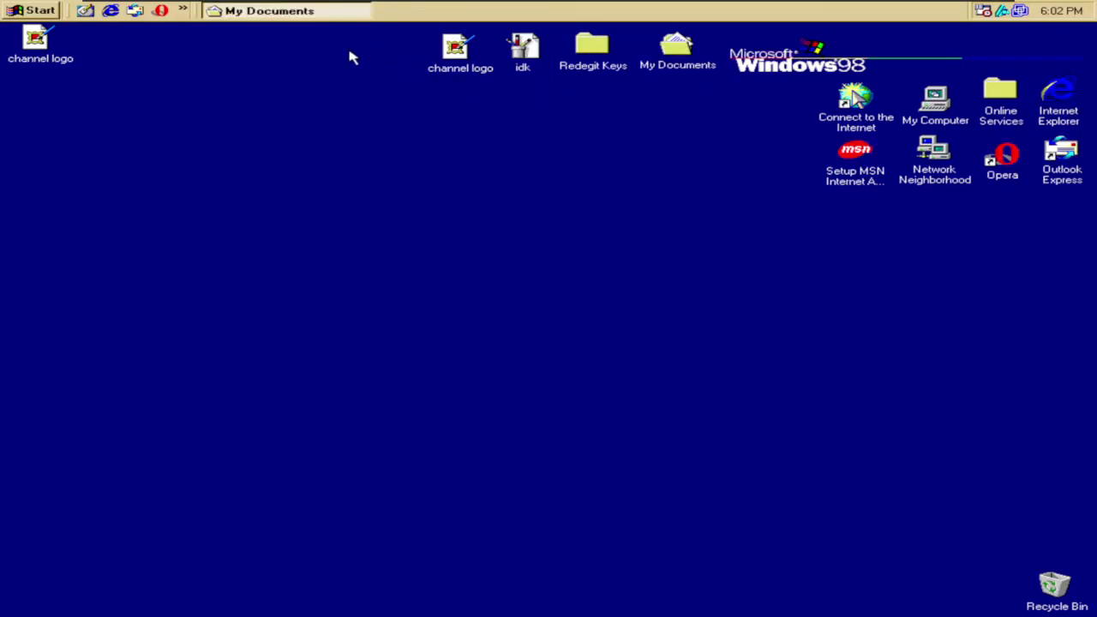
# - Preview channel logo.jpeg in Internet Explorer, then send that copy to the Recycle Bin
pyautogui.doubleClick(34, 41)
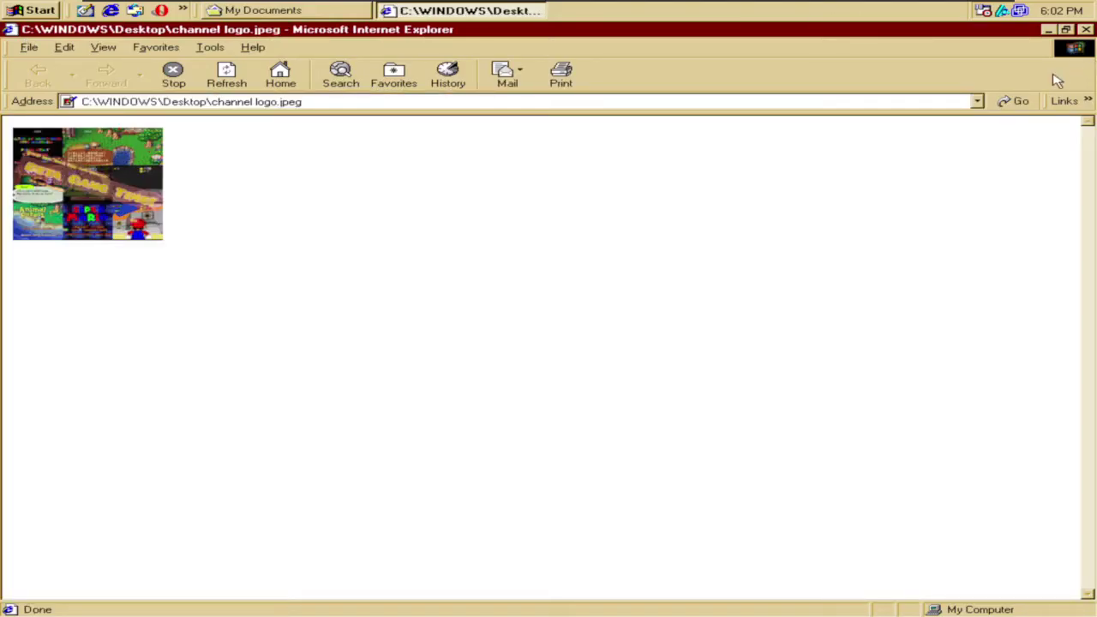
pyautogui.click(1086, 30)
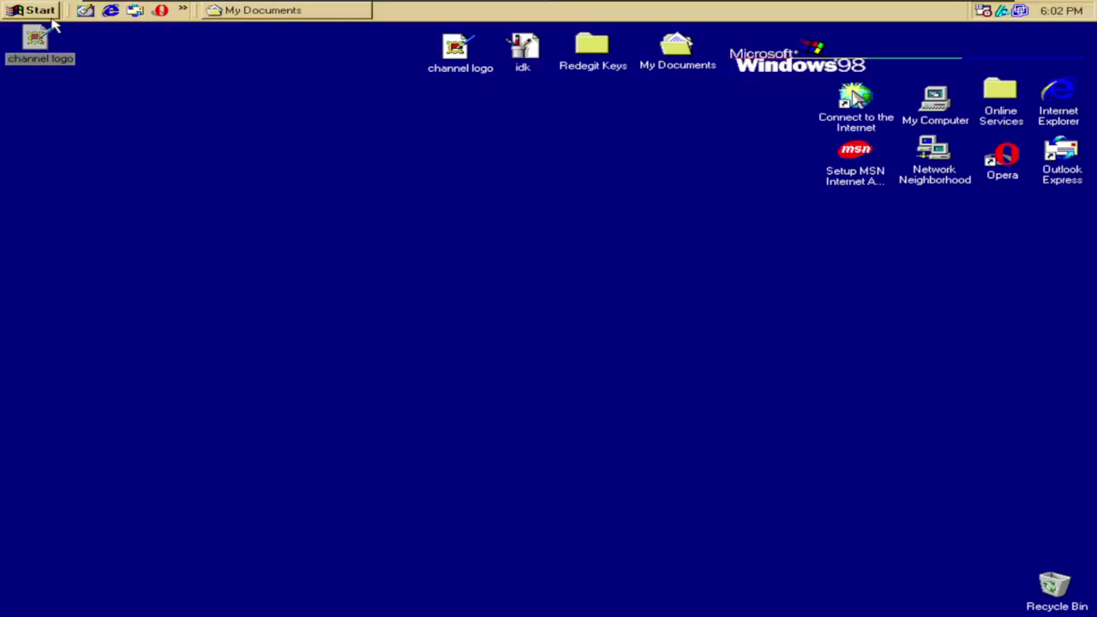
pyautogui.press('Delete')
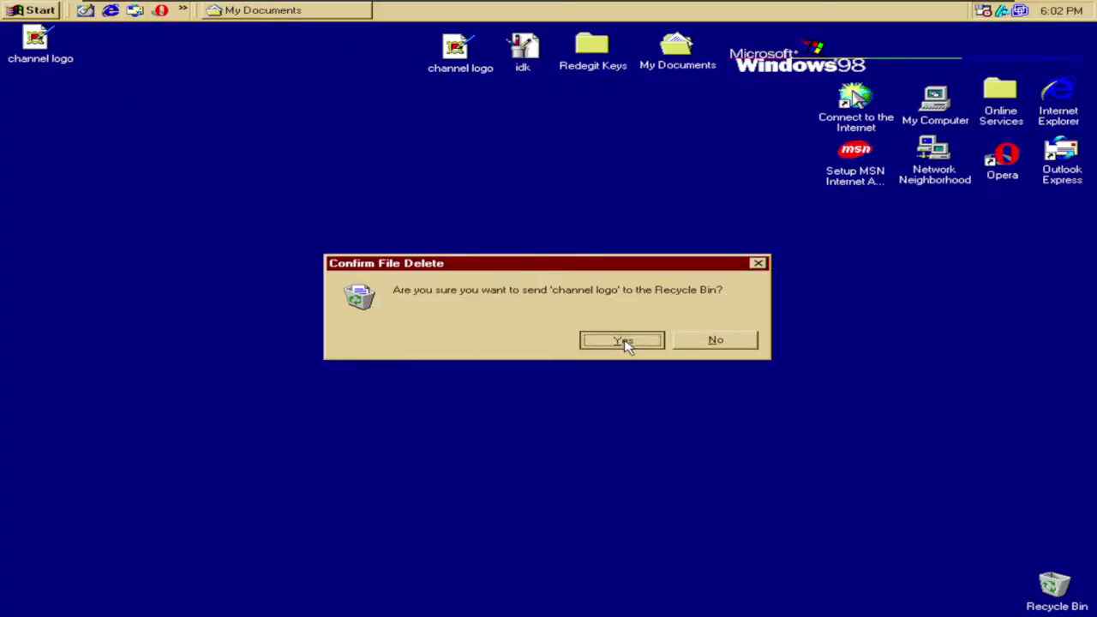
pyautogui.click(623, 340)
# - Launch Paint from the Start menu and shrink it to a smaller window
pyautogui.click(36, 10)
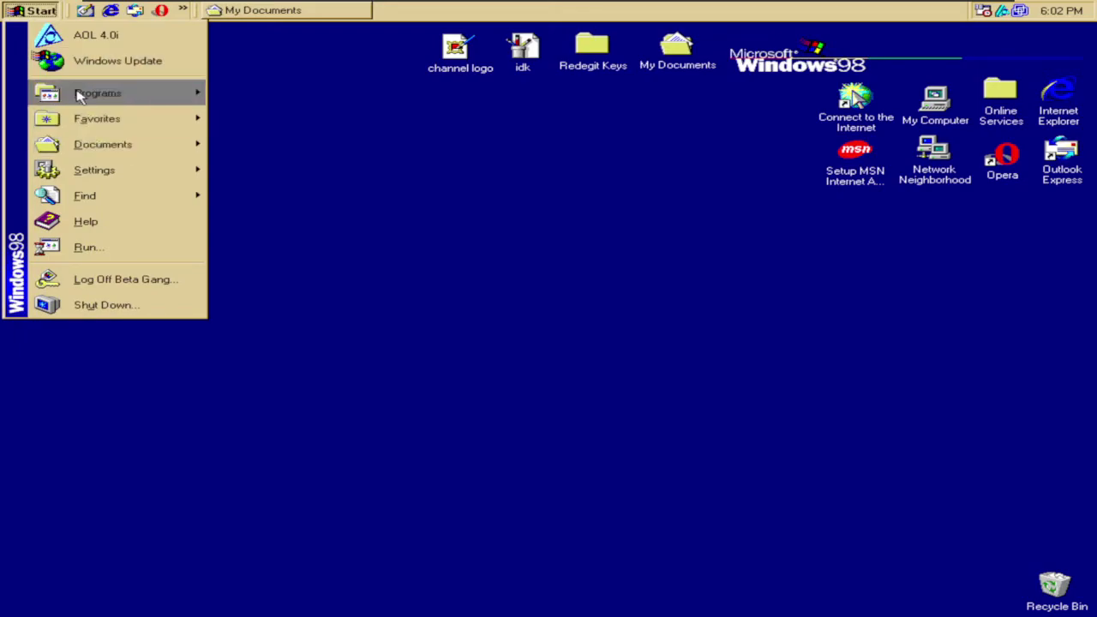
pyautogui.moveTo(79, 94)
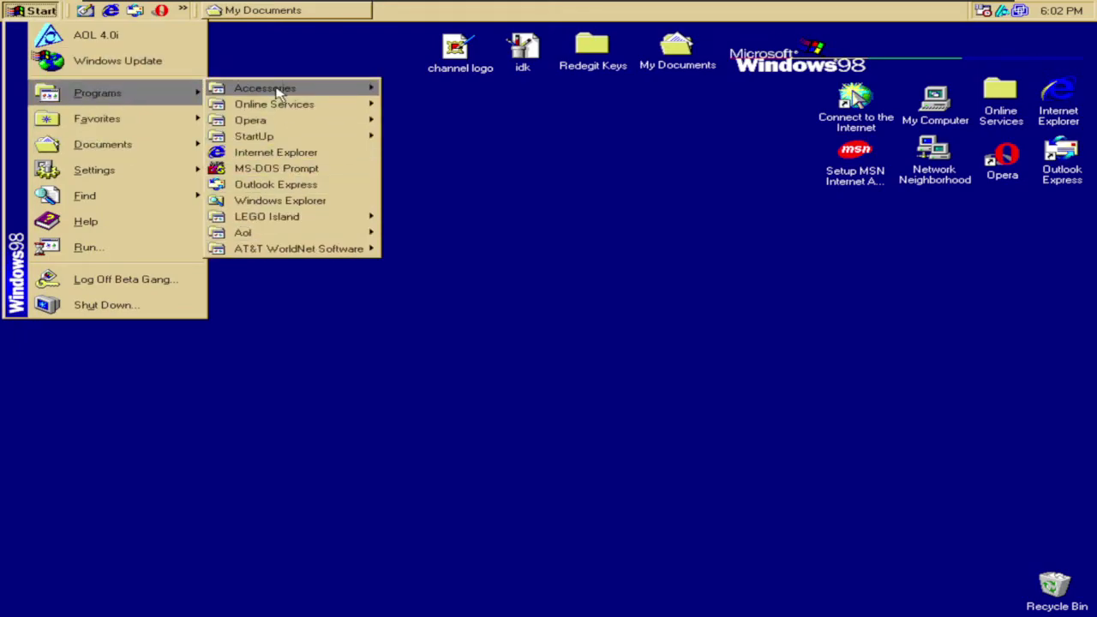
pyautogui.moveTo(278, 95)
pyautogui.click(457, 216)
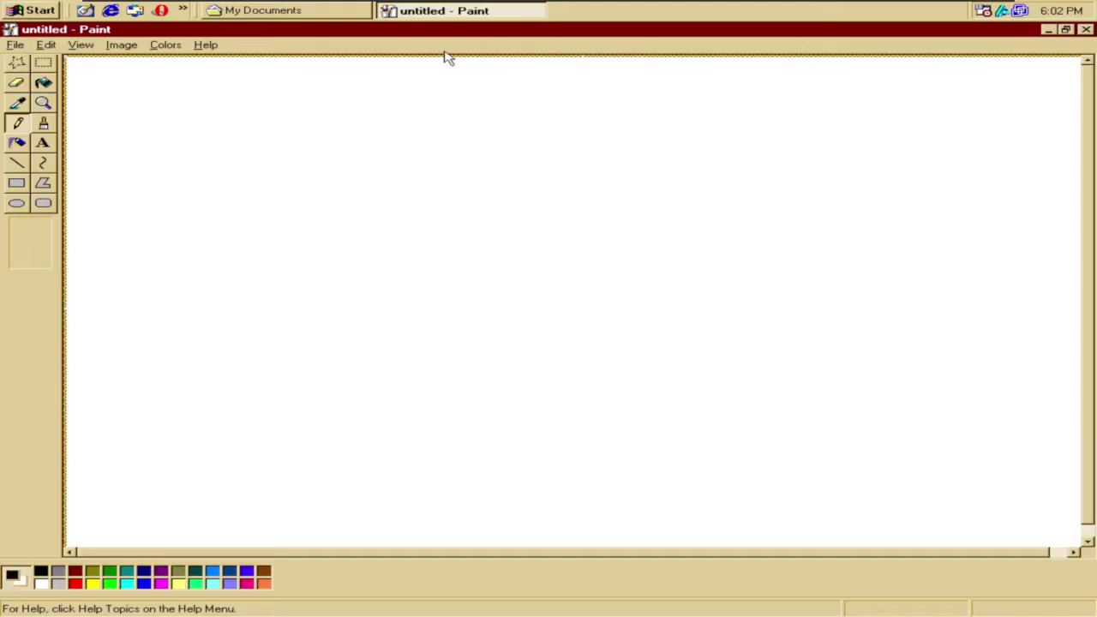
pyautogui.click(1065, 29)
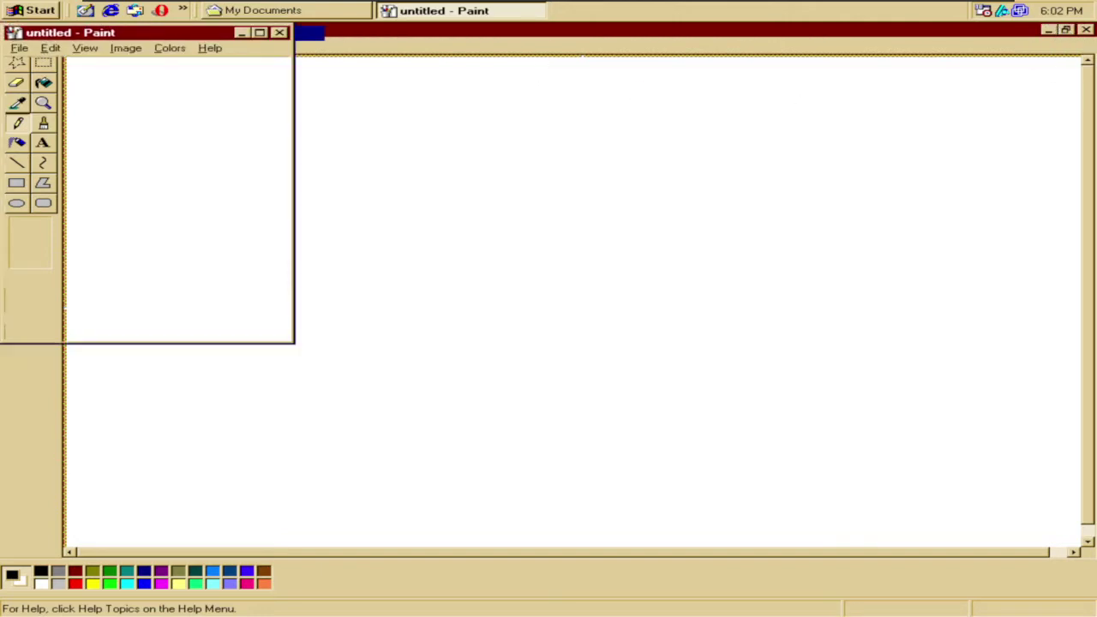
# - Drop channel logo onto the Paint canvas, dismiss the read error, and move the icon beside idk
pyautogui.moveTo(473, 43)
pyautogui.mouseDown()
pyautogui.moveTo(446, 47)
pyautogui.moveTo(274, 171)
pyautogui.moveTo(146, 124)
pyautogui.mouseUp()
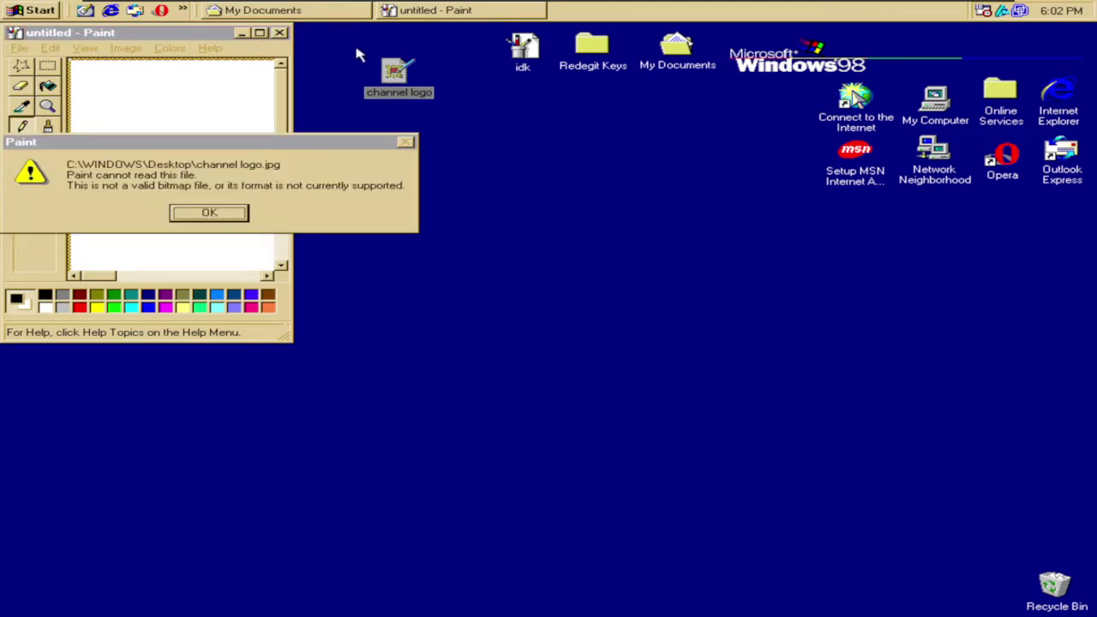
pyautogui.click(202, 214)
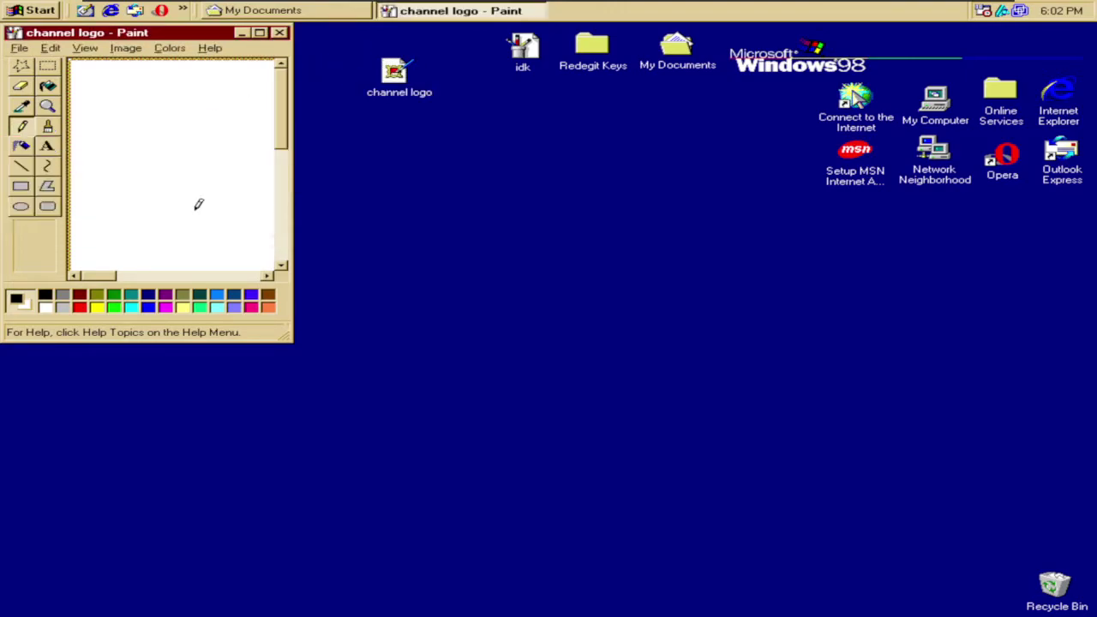
pyautogui.moveTo(408, 76)
pyautogui.mouseDown()
pyautogui.moveTo(484, 51)
pyautogui.moveTo(464, 60)
pyautogui.mouseUp()
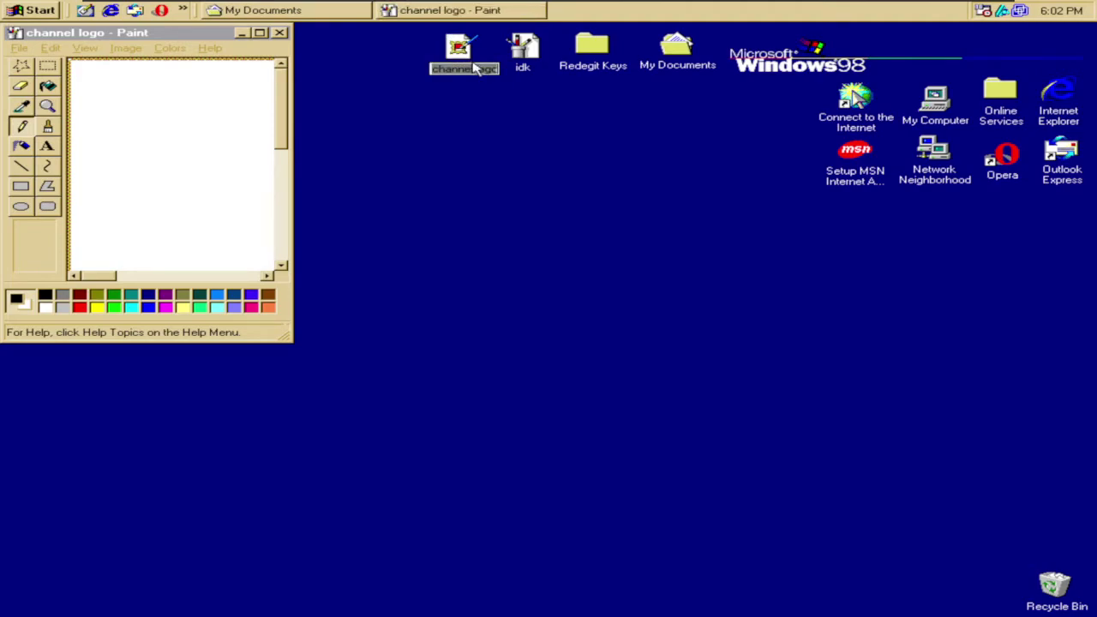
pyautogui.click(497, 70)
# - Check the channel logo file's properties: a 9.75KB JPEG on the Desktop
pyautogui.rightClick(493, 74)
pyautogui.click(538, 201)
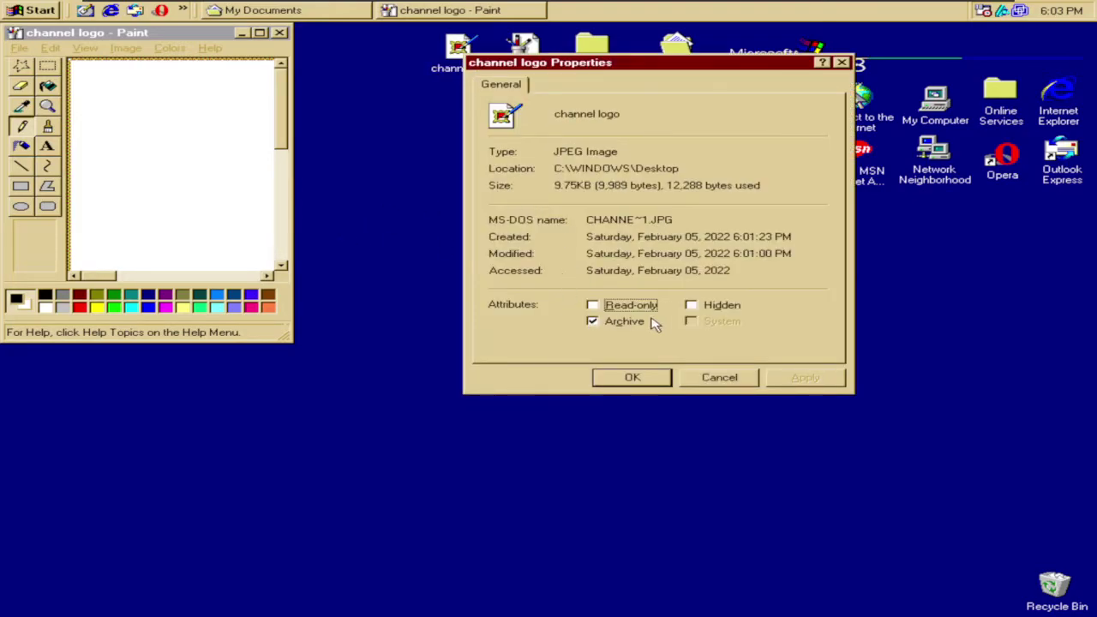
pyautogui.click(619, 379)
# - Rename the desktop icon to channel logo.bmp and launch Opera
pyautogui.click(454, 74)
pyautogui.moveTo(456, 72); pyautogui.dragTo(460, 70)
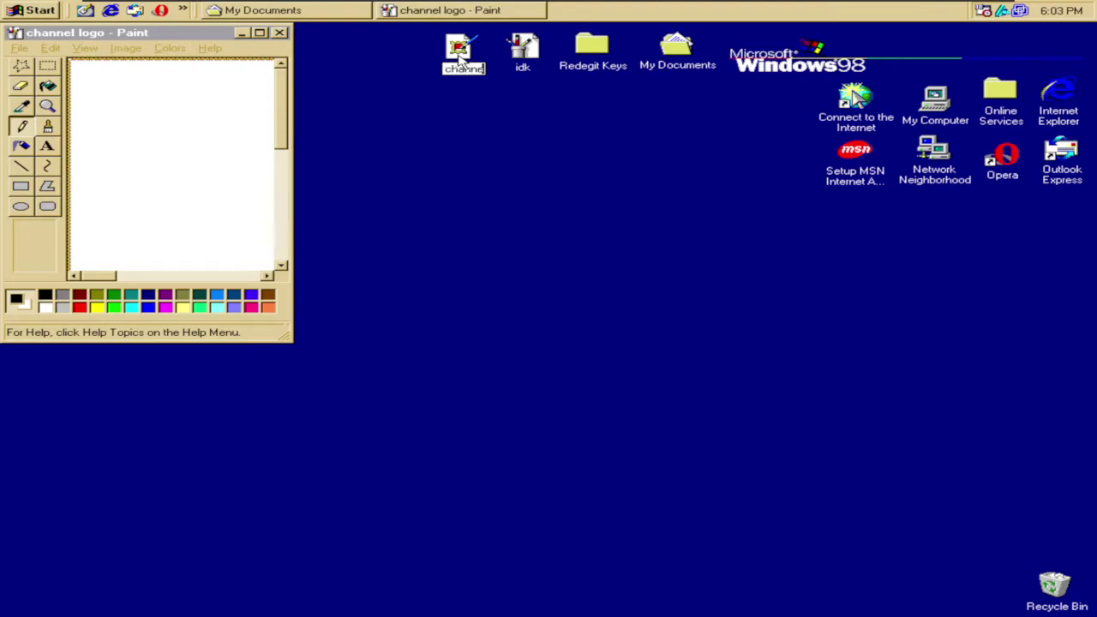
pyautogui.write('logo.')
pyautogui.press('Return')
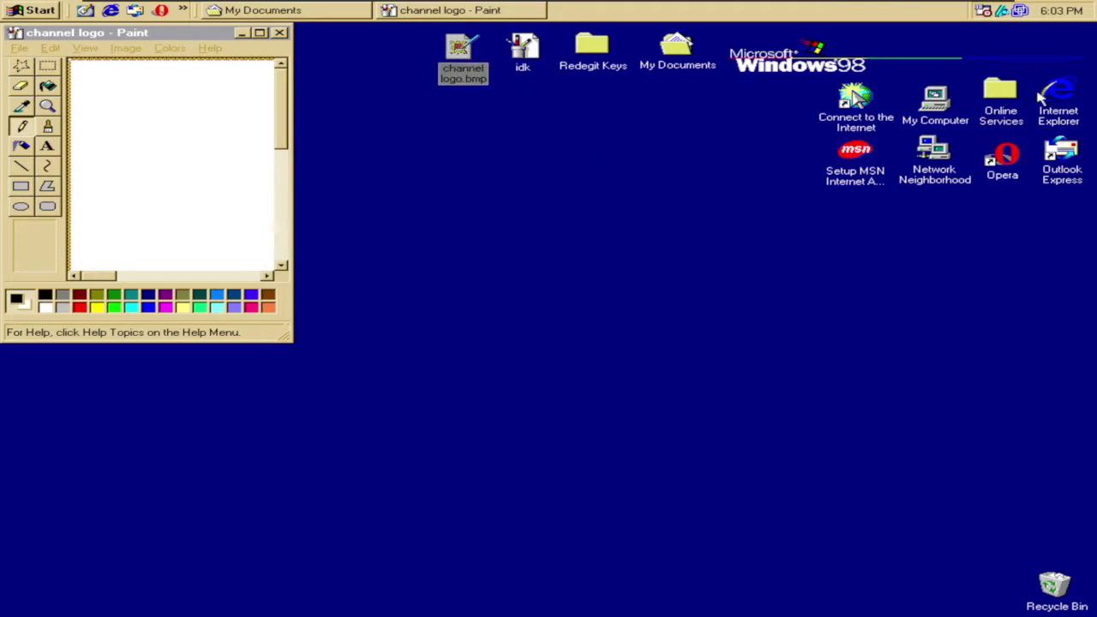
pyautogui.doubleClick(1004, 164)
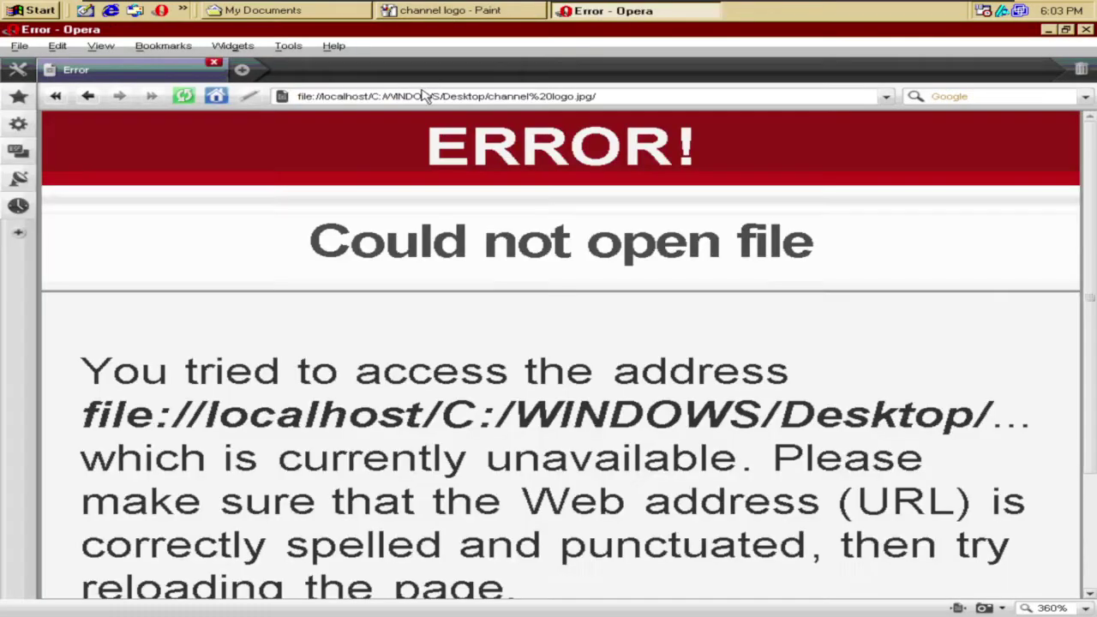
# - Search Google for 'jpeg to bmp' from Opera's address bar
pyautogui.click(423, 97)
pyautogui.press('BackSpace')
pyautogui.write('jpeg to bm')
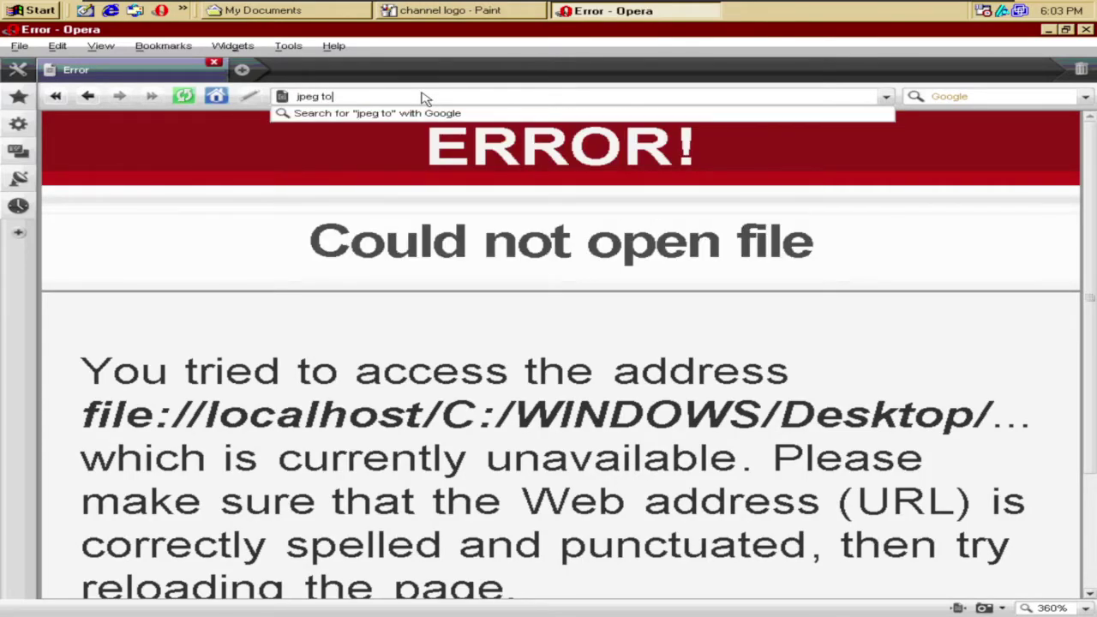
pyautogui.write('p')
pyautogui.press('Return')
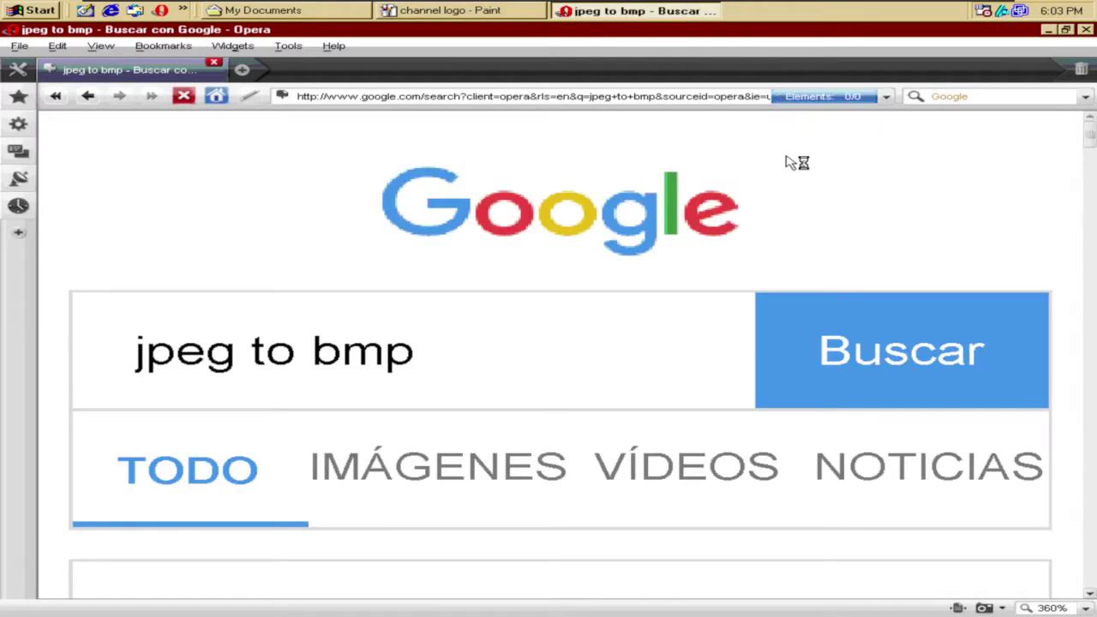
pyautogui.scroll(-10, 630, 440)
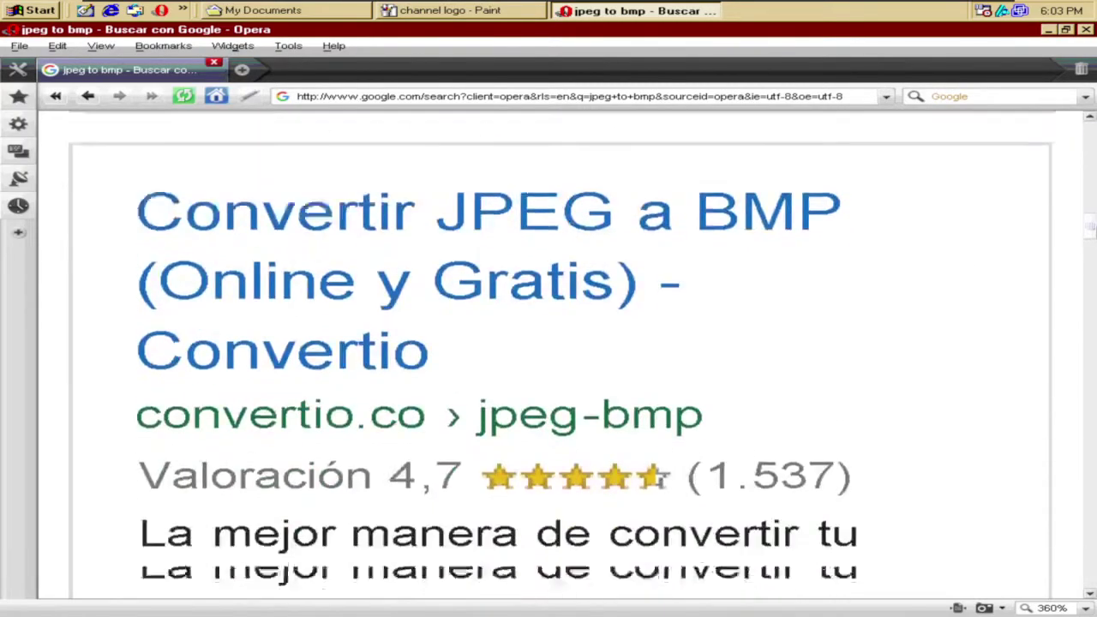
pyautogui.scroll(-10, 452, 376)
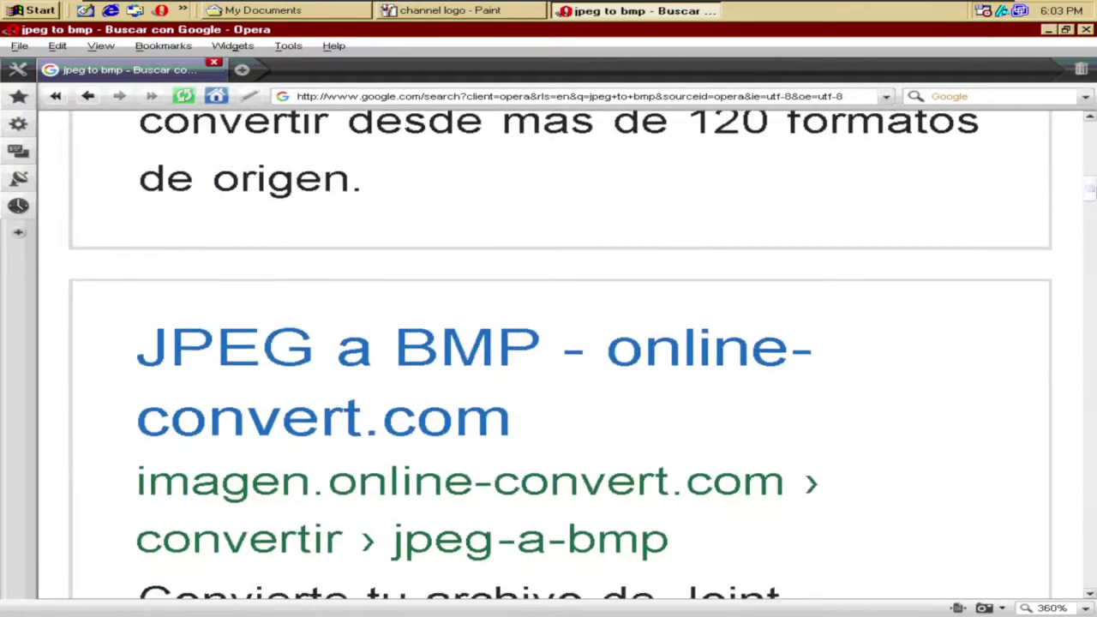
# - Try the online-convert.com and Convertir a BMP results, returning to results after each fails
pyautogui.click(453, 376)
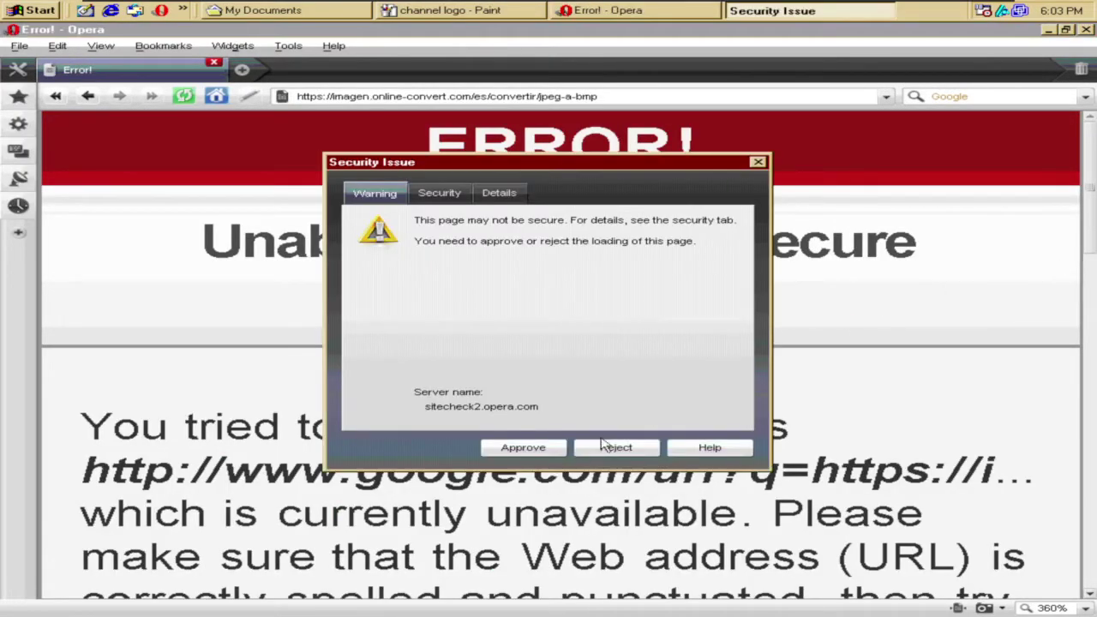
pyautogui.click(538, 447)
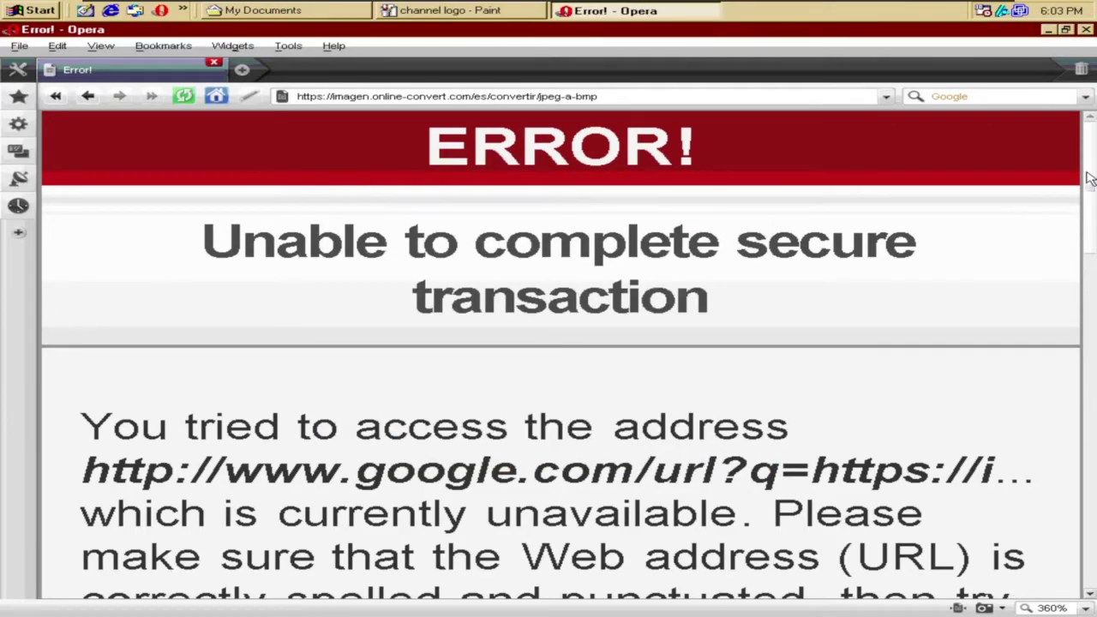
pyautogui.scroll(-3, 1087, 182)
pyautogui.scroll(-10, 886, 318)
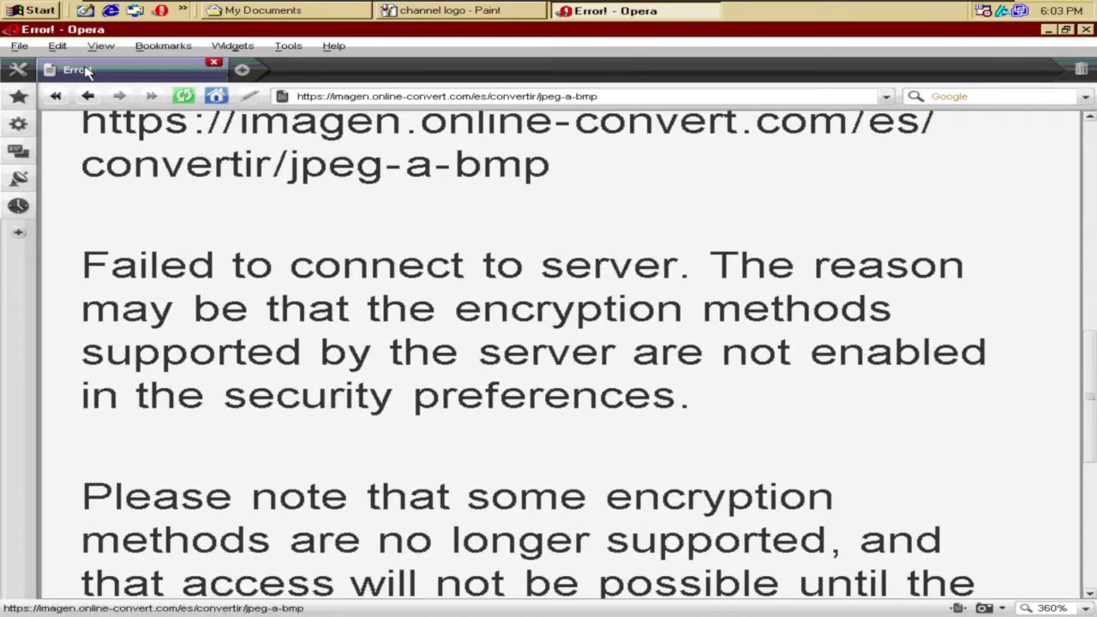
pyautogui.click(86, 96)
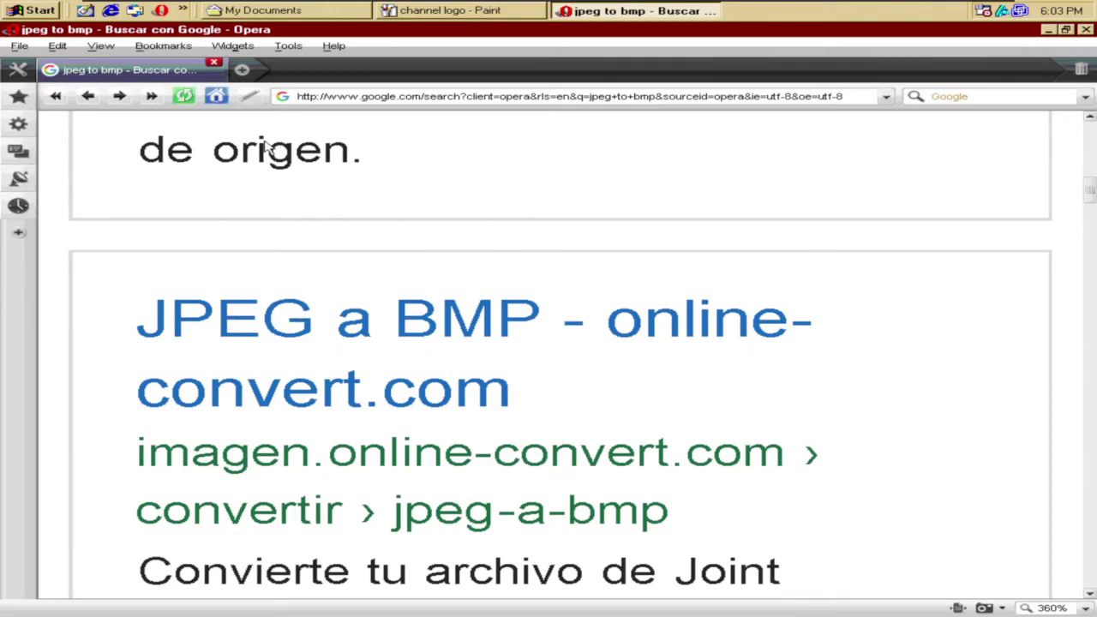
pyautogui.moveTo(1087, 196); pyautogui.dragTo(1061, 142)
pyautogui.scroll(-5, 903, 201)
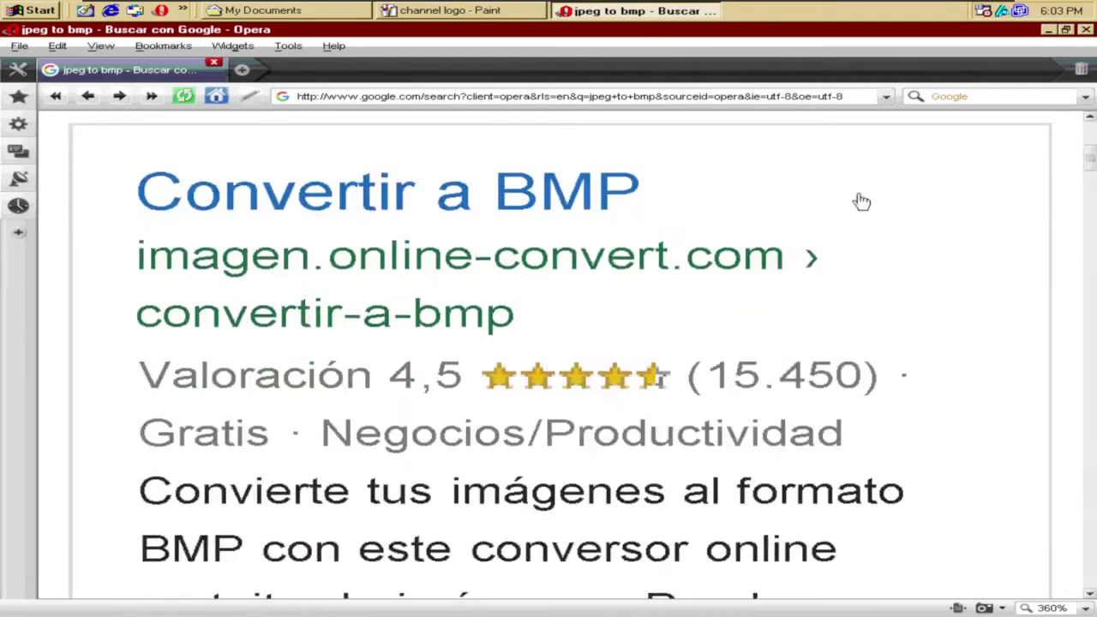
pyautogui.click(557, 193)
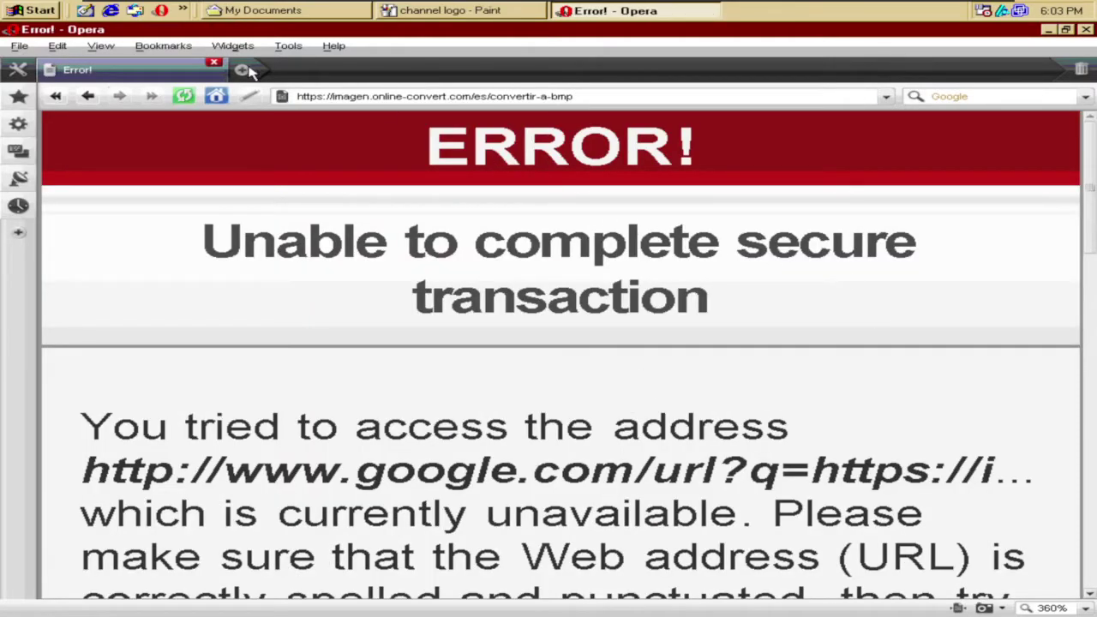
pyautogui.click(90, 96)
# - Try the Convertidor de JPEG a BMP and Image to JPG converters, then close Opera
pyautogui.moveTo(1092, 160); pyautogui.dragTo(1090, 299)
pyautogui.press('-')
pyautogui.press('-')
pyautogui.press('-')
pyautogui.press('-')
pyautogui.press('-')
pyautogui.press('-')
pyautogui.press('-')
pyautogui.press('-')
pyautogui.press('-')
pyautogui.press('-')
pyautogui.press('-')
pyautogui.press('-')
pyautogui.press('-')
pyautogui.press('-')
pyautogui.press('-')
pyautogui.press('-')
pyautogui.press('-')
pyautogui.press('-')
pyautogui.press('-')
pyautogui.press('-')
pyautogui.press('-')
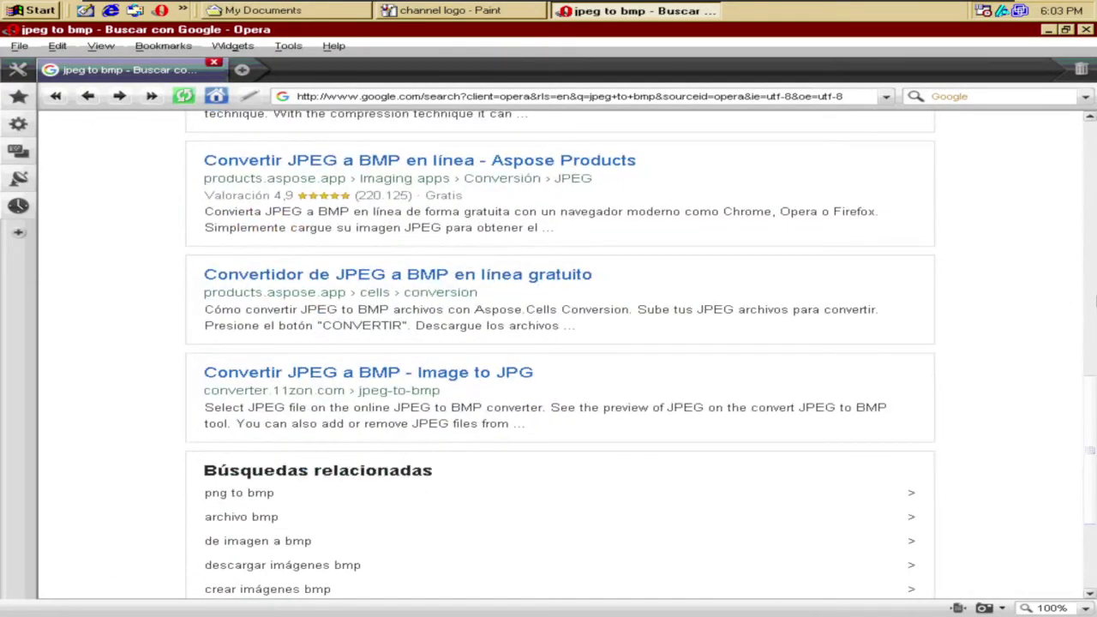
pyautogui.scroll(1, 1094, 413)
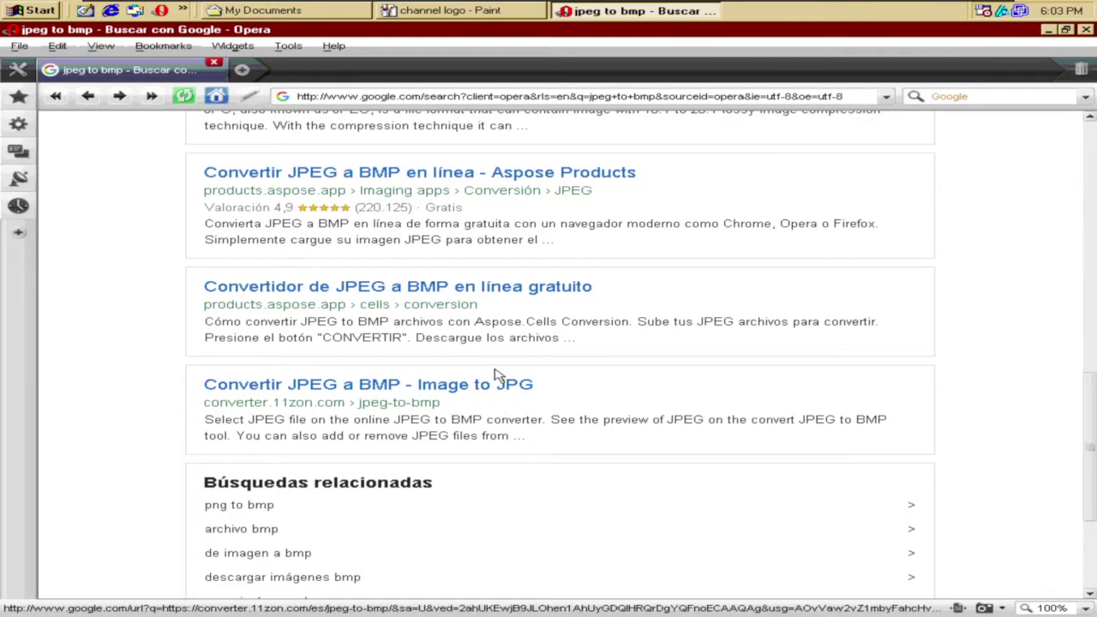
pyautogui.click(465, 286)
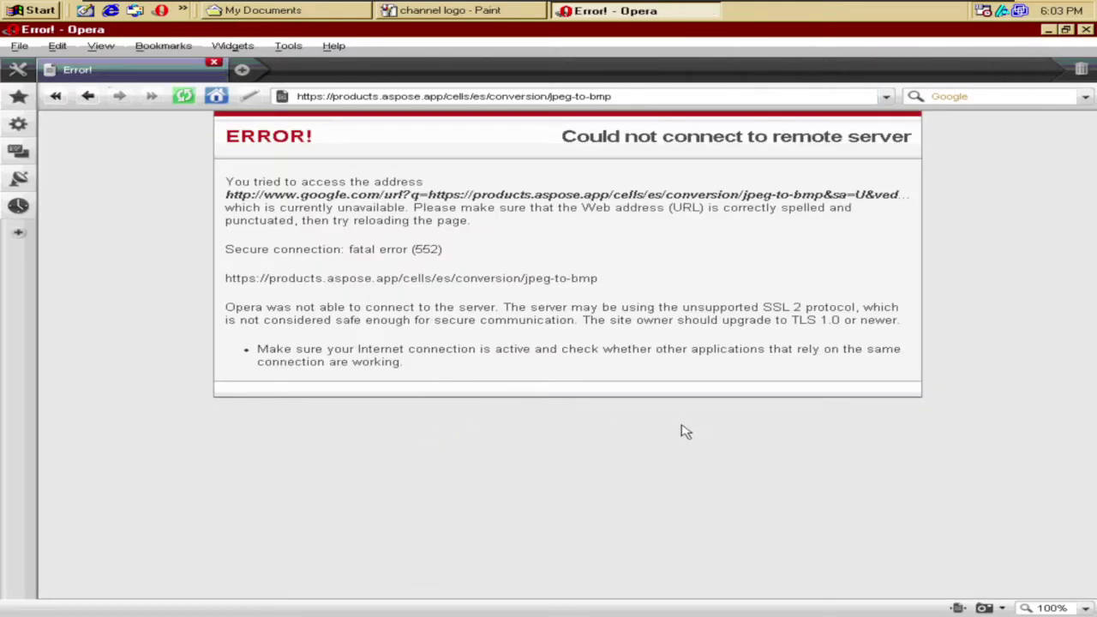
pyautogui.click(87, 96)
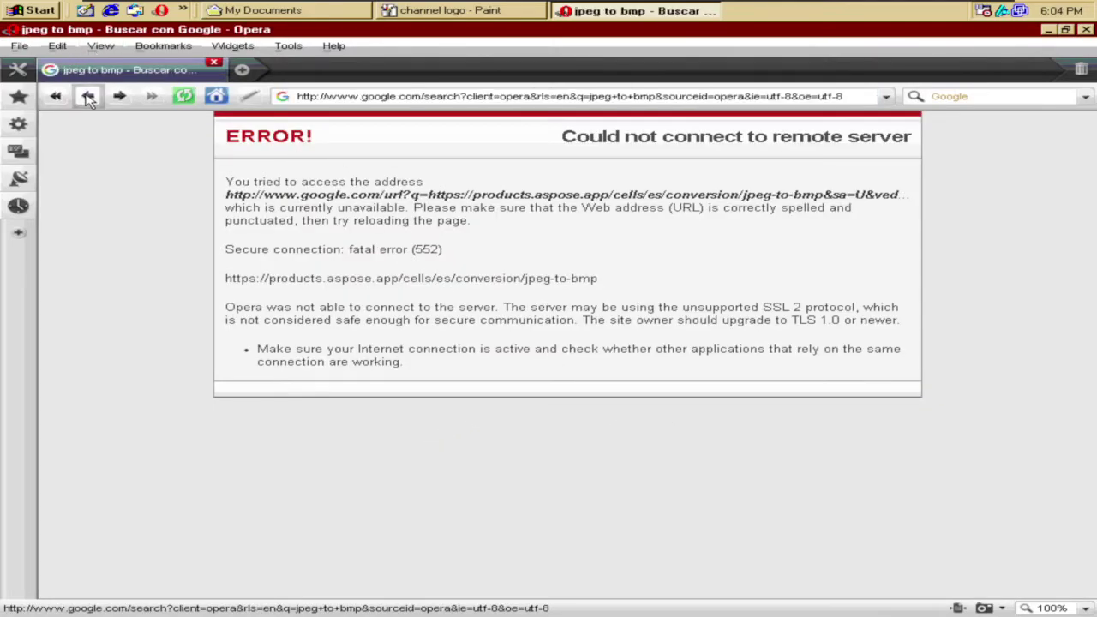
pyautogui.click(309, 386)
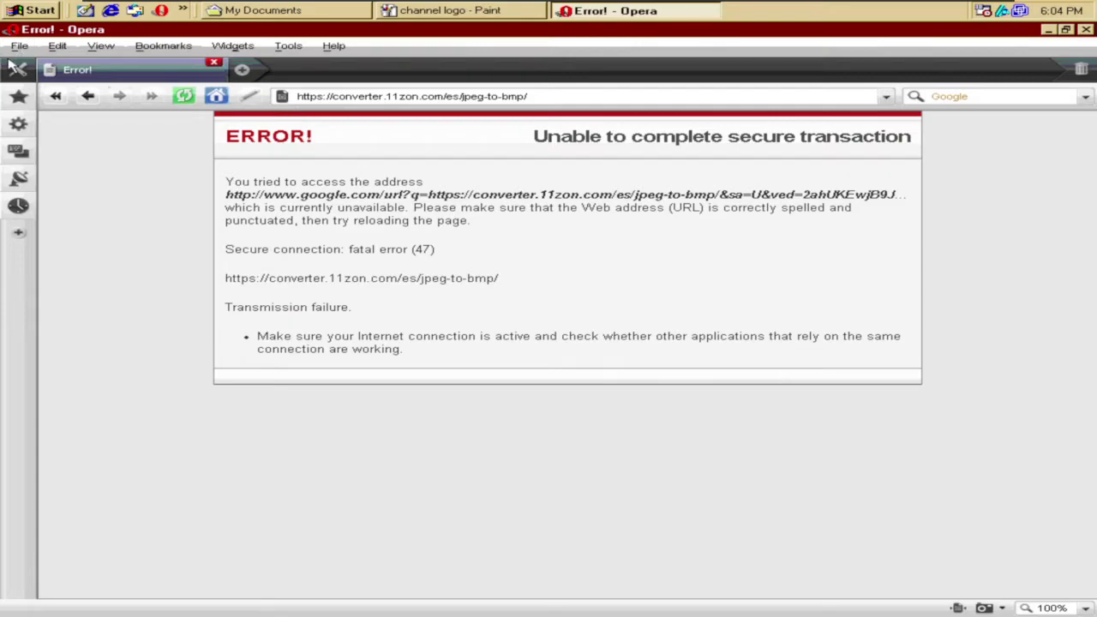
pyautogui.click(87, 96)
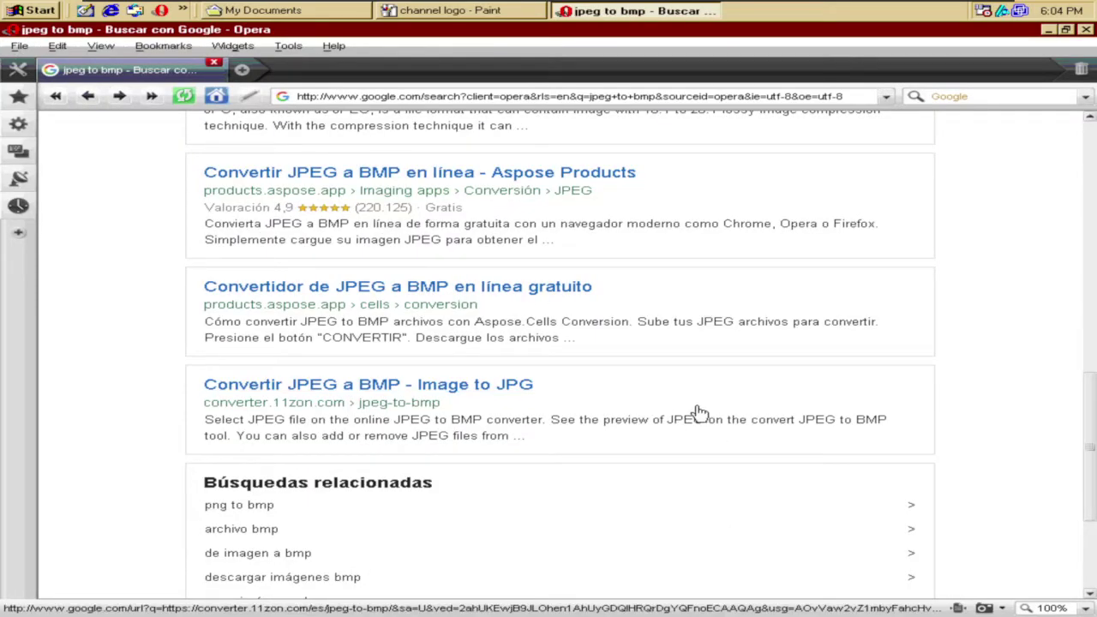
pyautogui.hotkey('alt', 'F4')
# - Close Paint and open the Start menu to begin shutting down
pyautogui.click(259, 32)
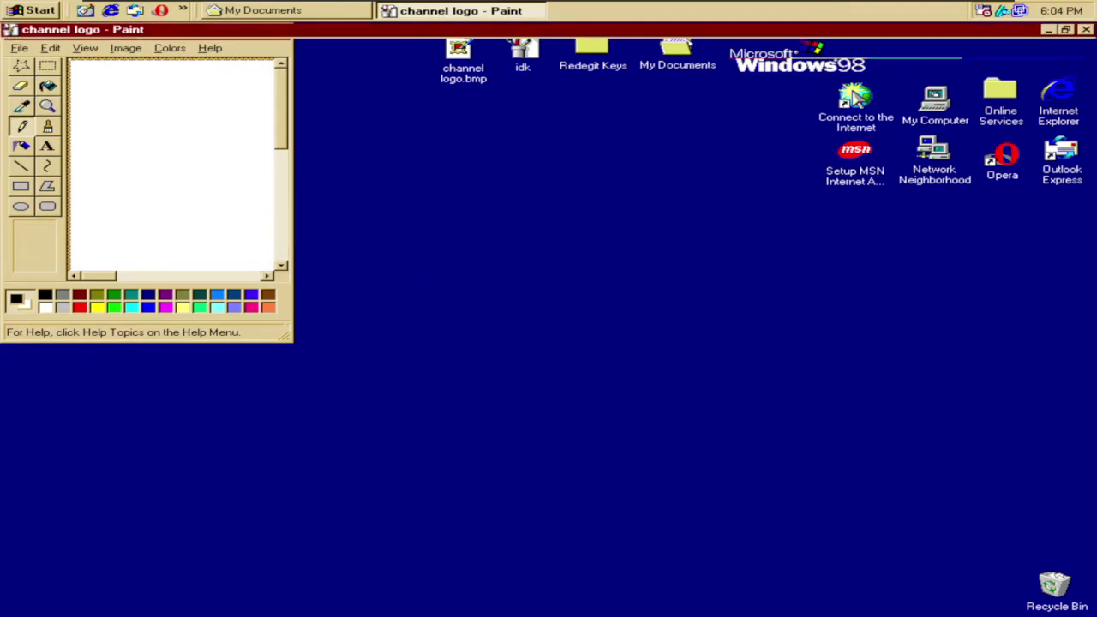
pyautogui.hotkey('alt', 'F4')
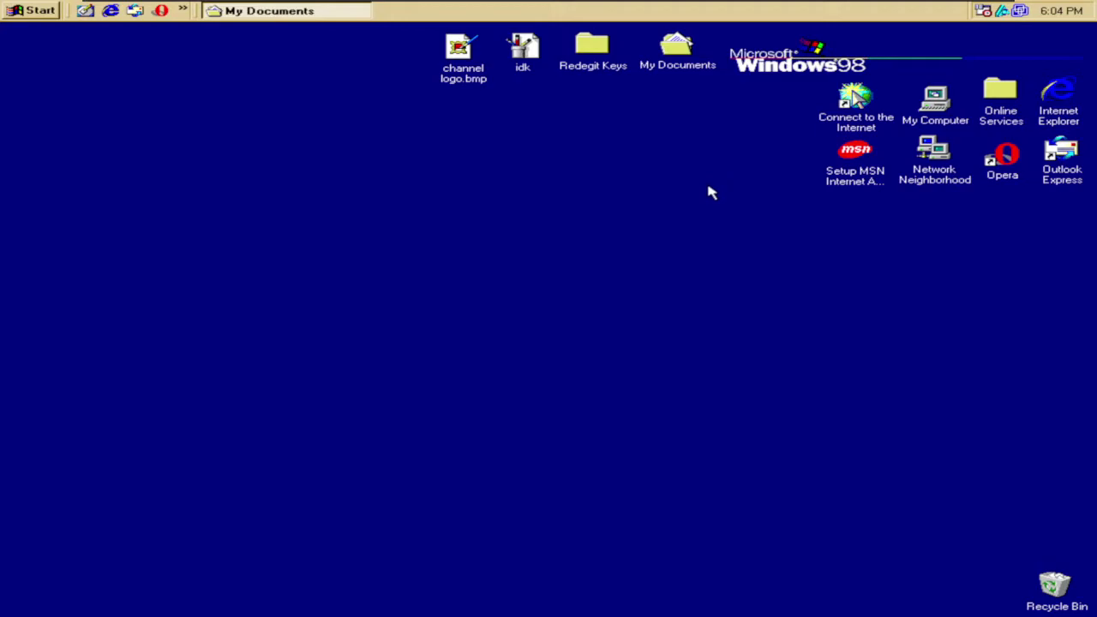
pyautogui.click(30, 12)
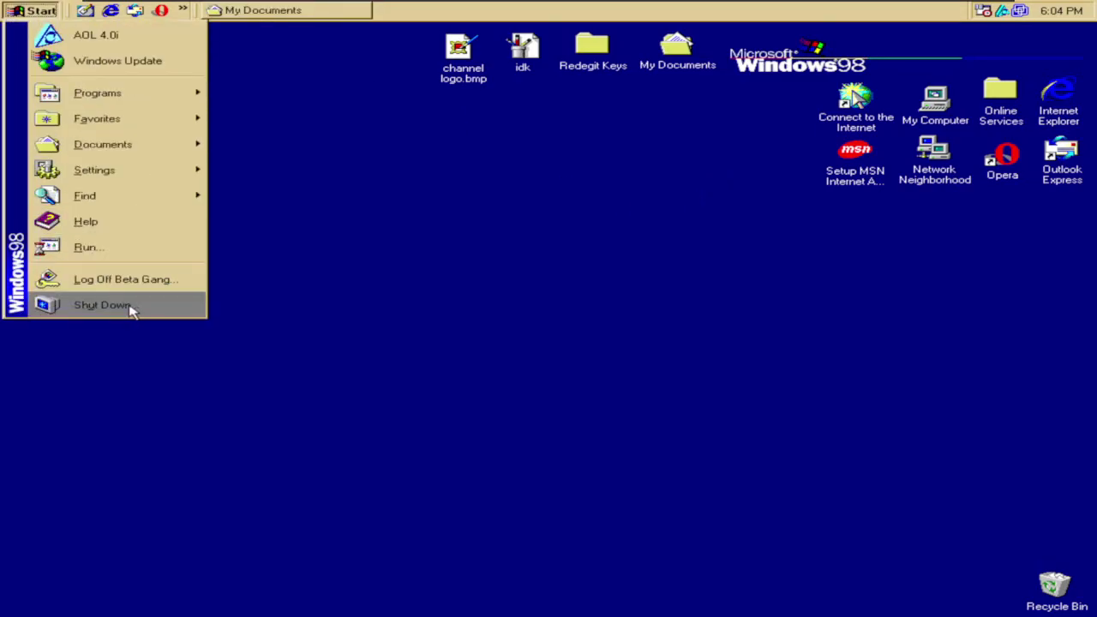
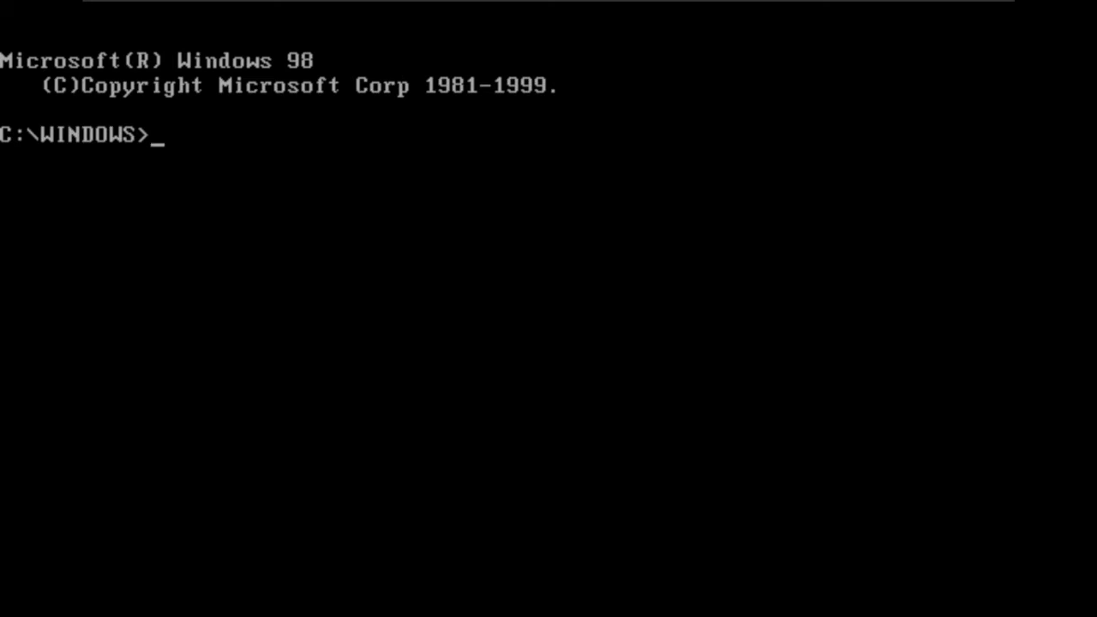
# - Clear the stray letters and run tree at the DOS prompt, which gives Bad command
pyautogui.write('eeee')
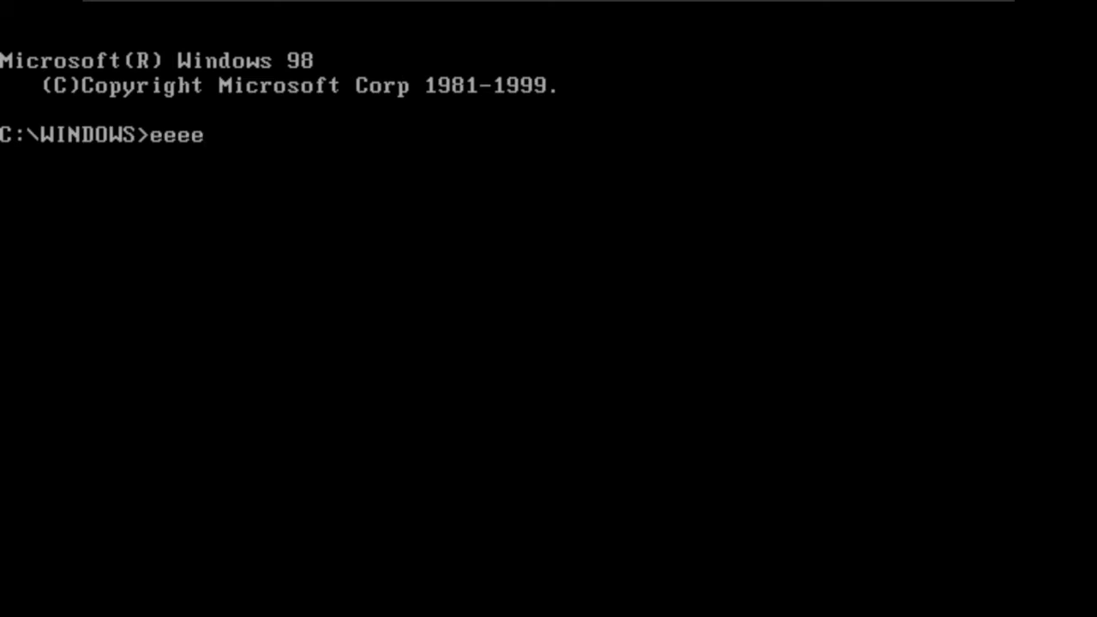
pyautogui.press('BackSpace')
pyautogui.press('BackSpace')
pyautogui.press('BackSpace')
pyautogui.press('BackSpace')
pyautogui.write('tree')
pyautogui.press('Return')
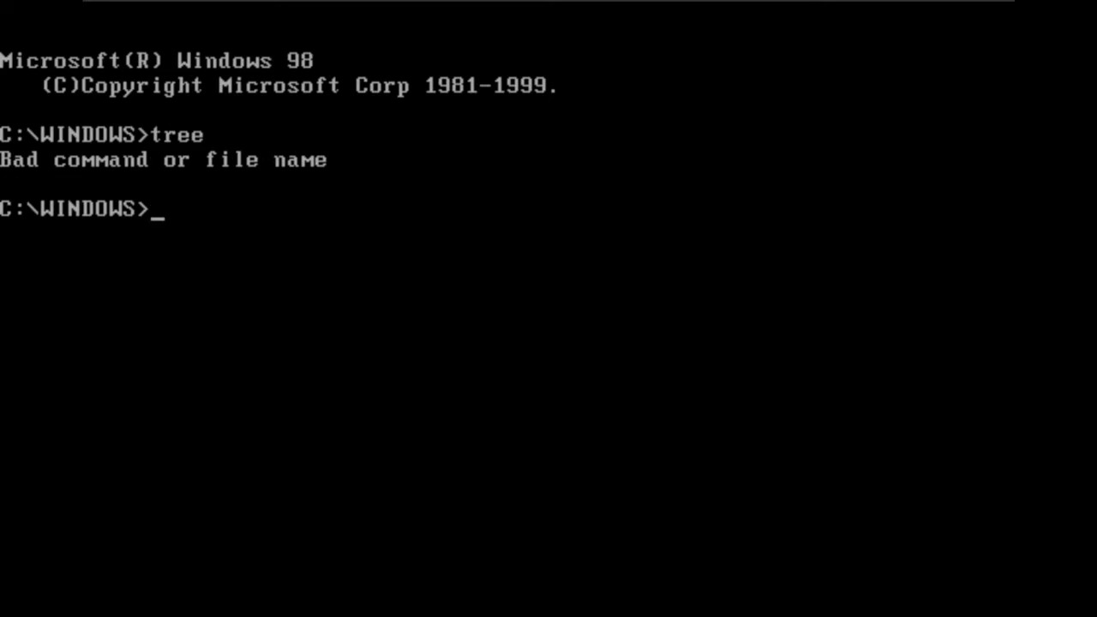
# - Start a 'cd c>' command, then erase it back to the bare prompt
pyautogui.write('cd c>')
pyautogui.press('BackSpace')
pyautogui.press('BackSpace')
pyautogui.press('BackSpace')
pyautogui.press('BackSpace')
pyautogui.press('BackSpace')
pyautogui.write('c>')
pyautogui.press('BackSpace')
pyautogui.write('L')
pyautogui.press('BackSpace')
pyautogui.write('>')
pyautogui.press('BackSpace')
pyautogui.write('>')
pyautogui.press('BackSpace')
pyautogui.press('BackSpace')
# - Try whoami and user (both Bad command), then run win to start Windows
pyautogui.write('whoami')
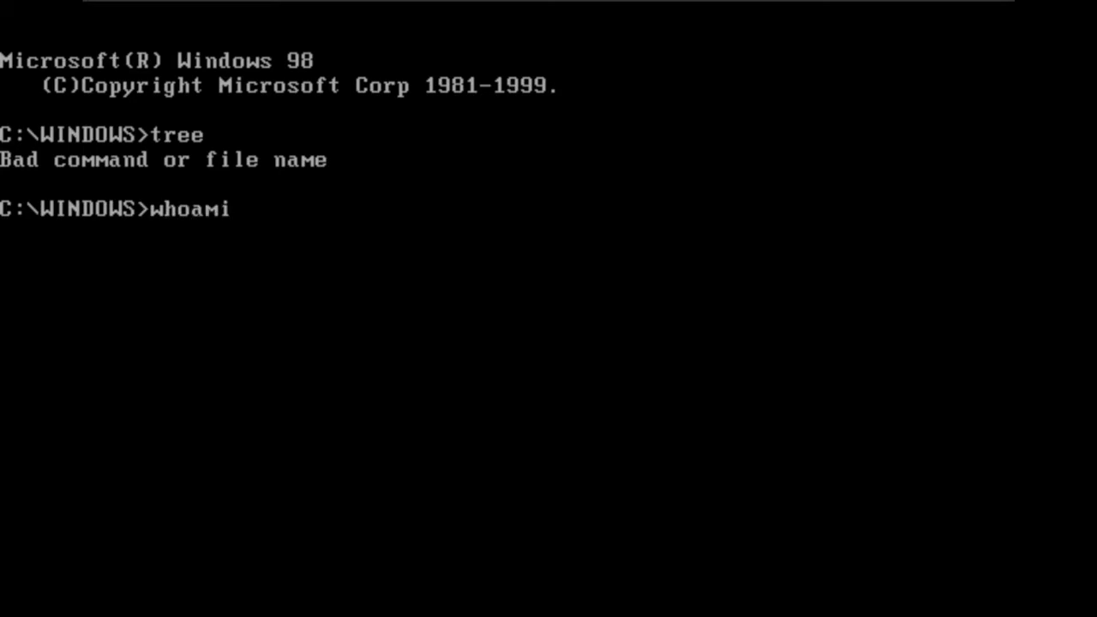
pyautogui.press('Return')
pyautogui.write('user')
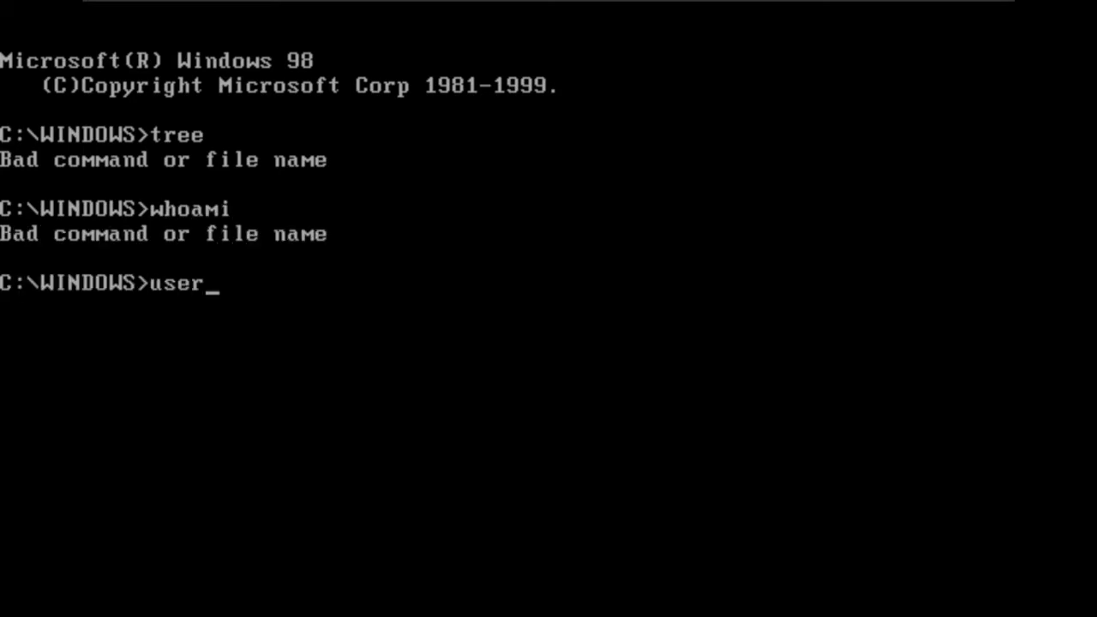
pyautogui.press('Return')
pyautogui.write('win')
pyautogui.press('Return')
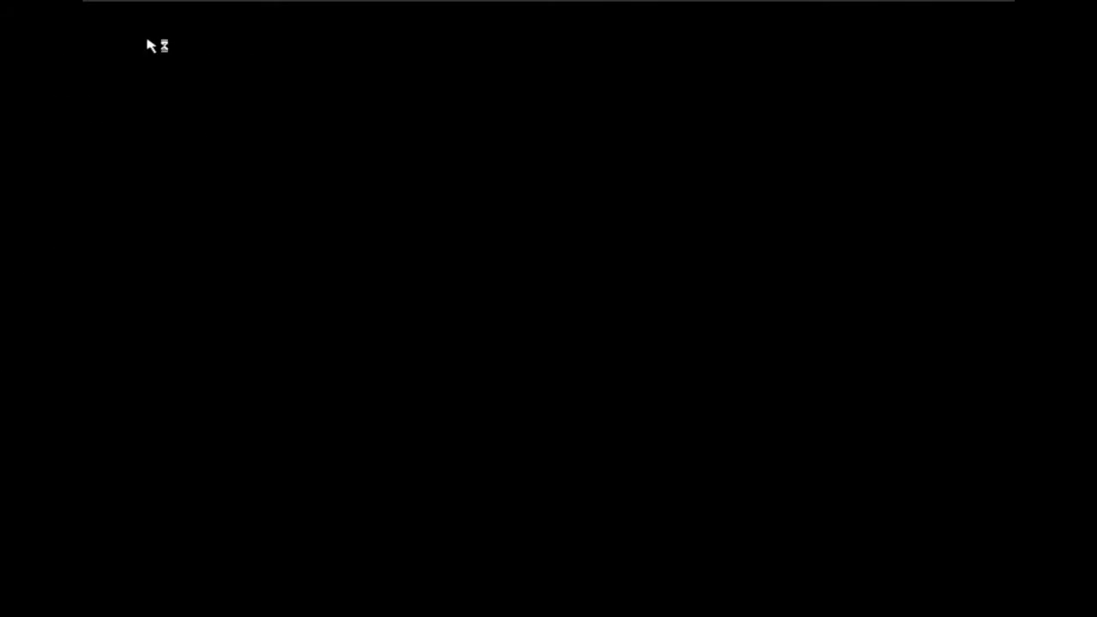
# - Leave full-screen view and close the Clase 03 tab in VMware Workstation
pyautogui.hotkey('ctrl', 'alt', 'Return')
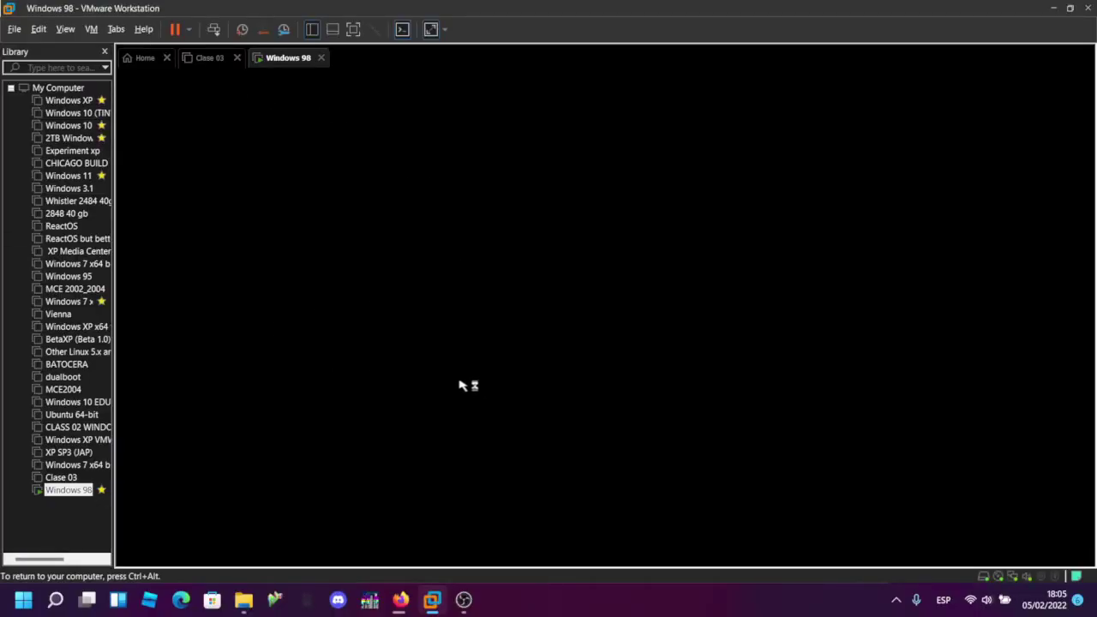
pyautogui.hotkey('ctrl', 'alt')
pyautogui.click(238, 58)
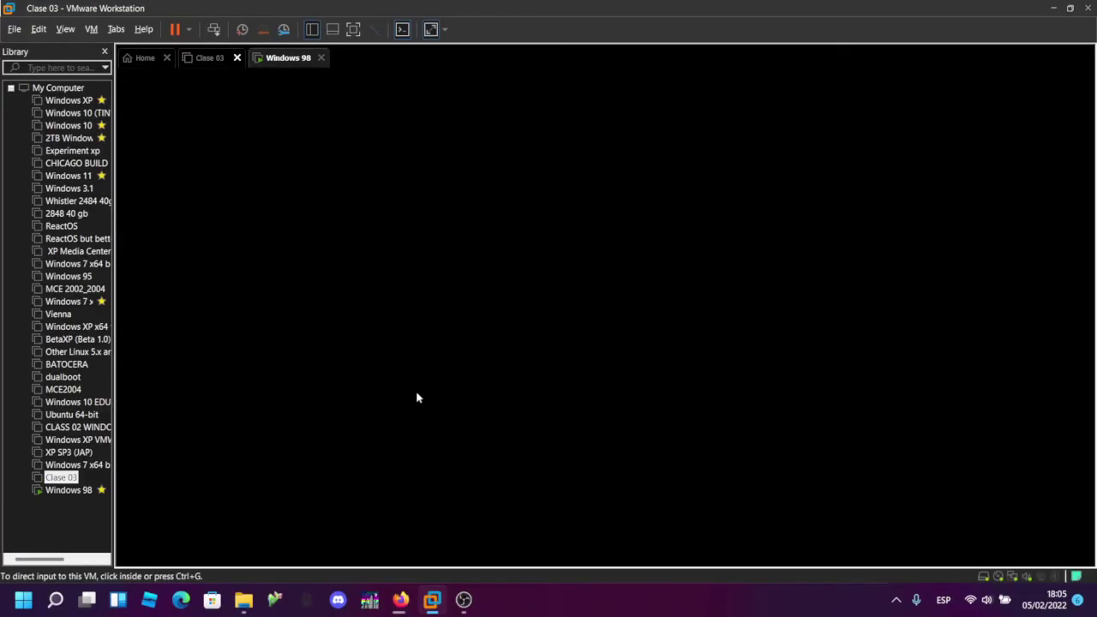
# - Focus the Windows 98 VM, switch to full-screen, and submit the network password
pyautogui.click(453, 443)
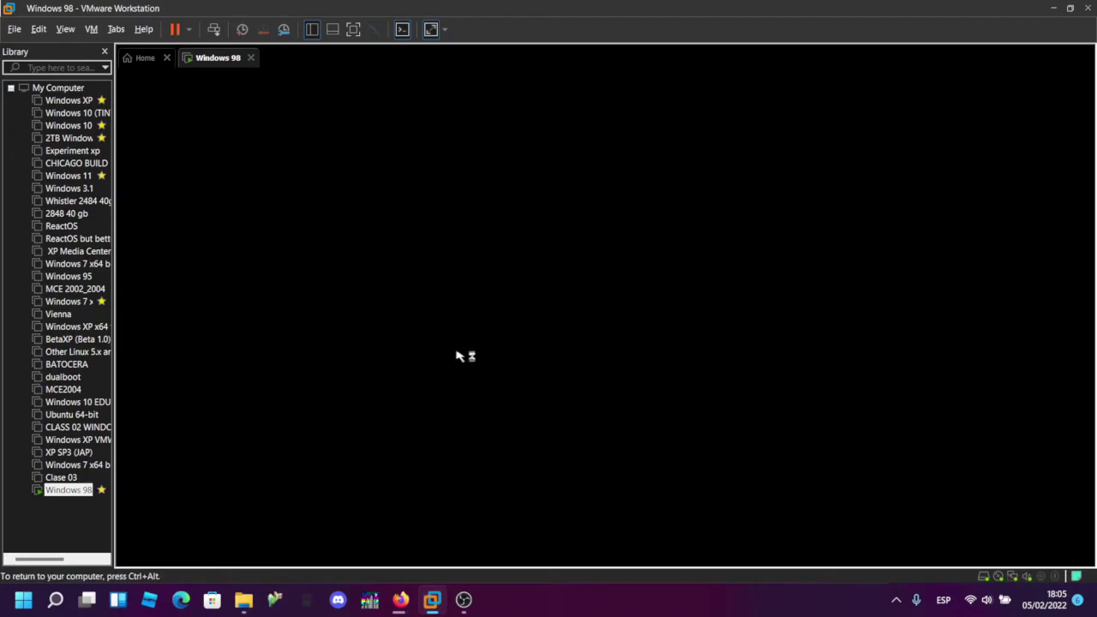
pyautogui.moveTo(408, 600)
pyautogui.click(437, 445)
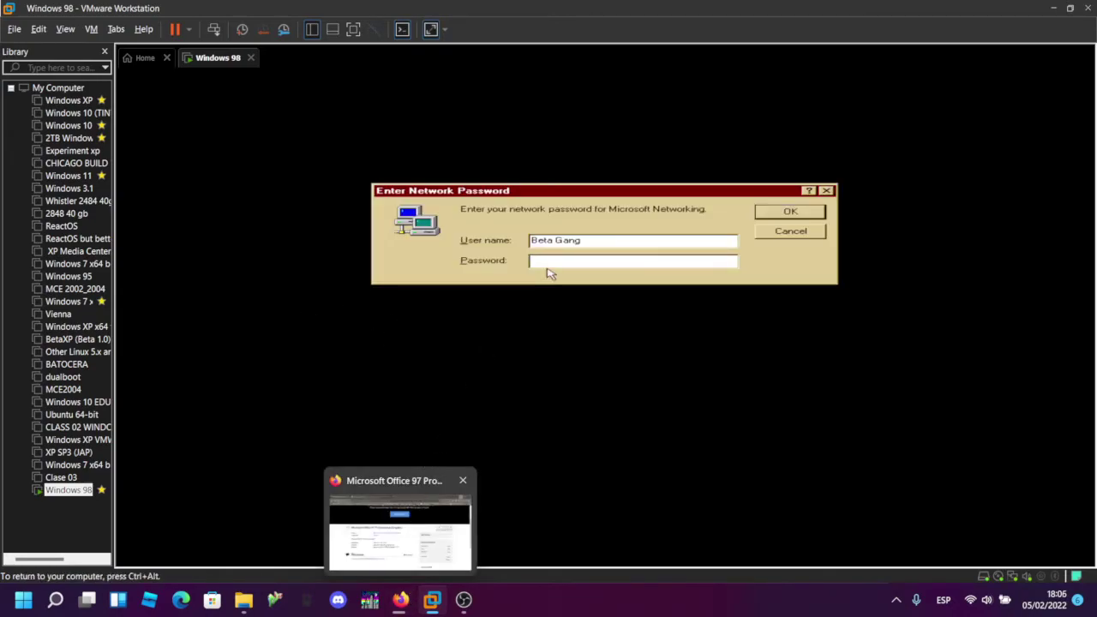
pyautogui.hotkey('ctrl', 'alt', 'Return')
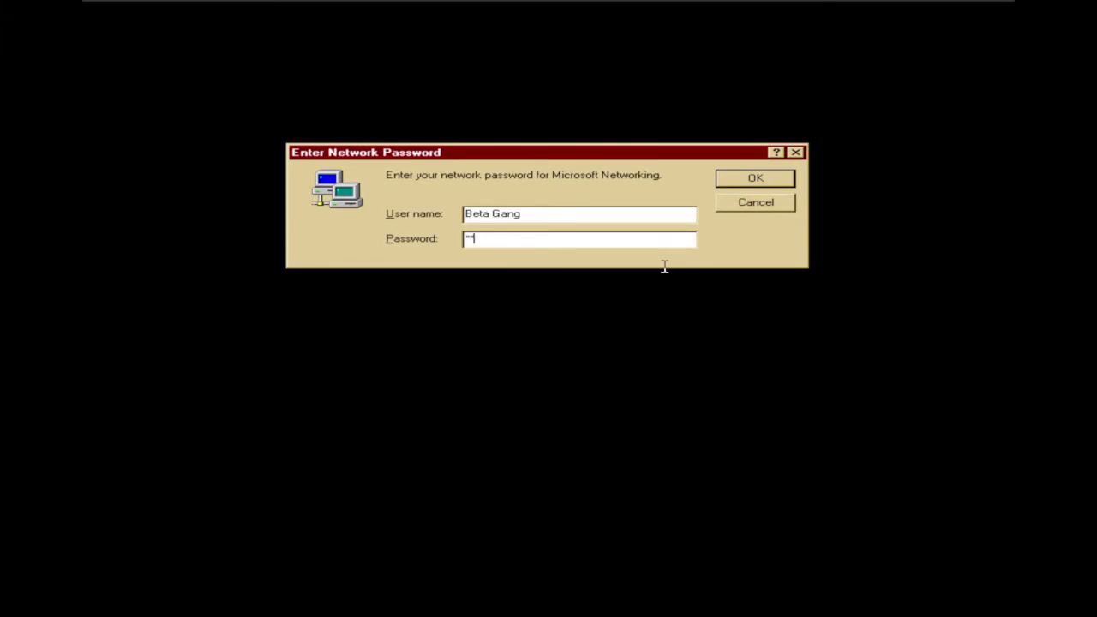
pyautogui.press('Return')
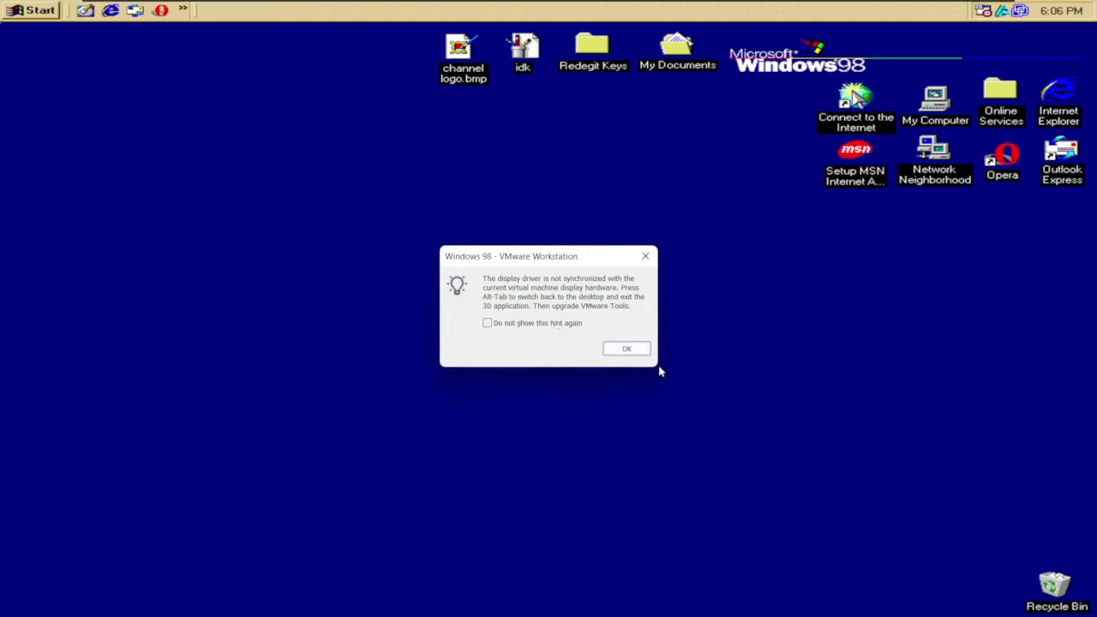
# - Dismiss the display-driver hint, load google.com in Opera, then close Opera
pyautogui.click(638, 351)
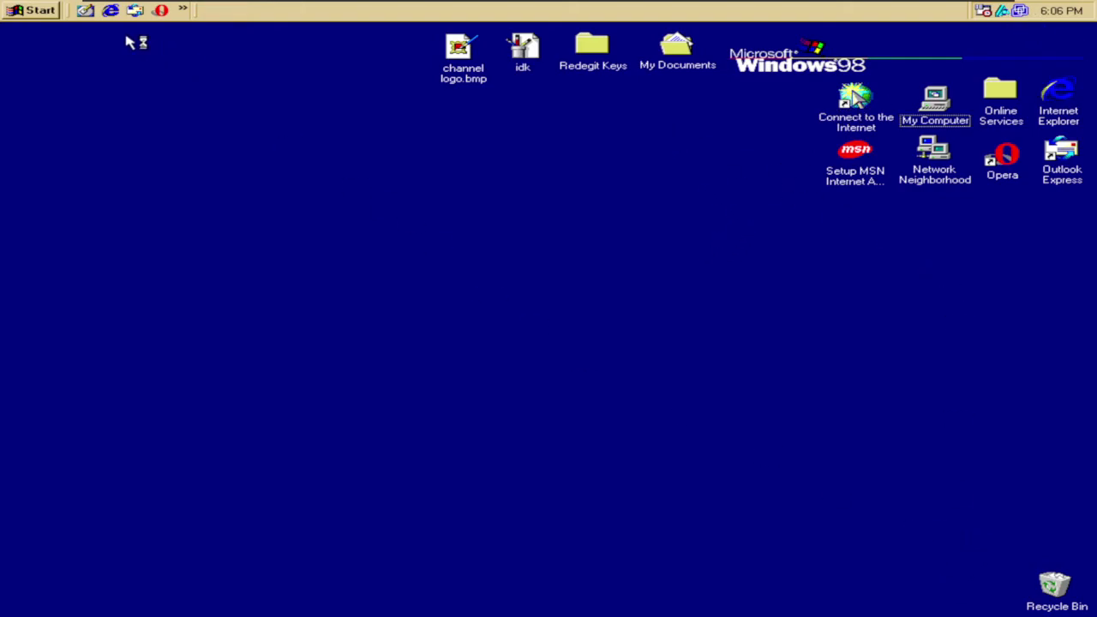
pyautogui.click(161, 11)
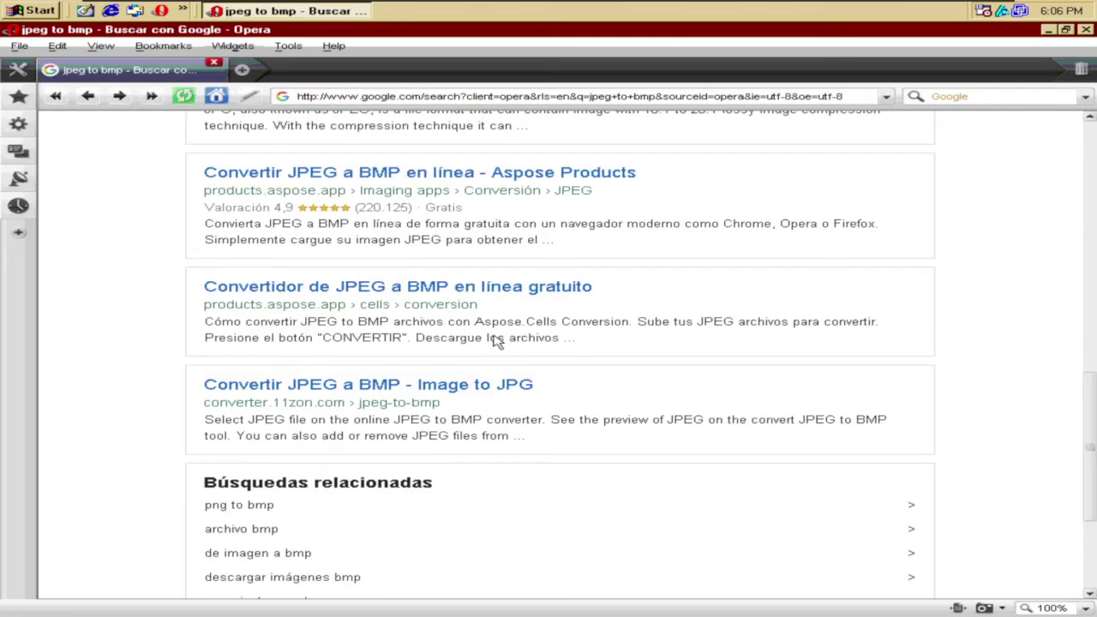
pyautogui.click(858, 95)
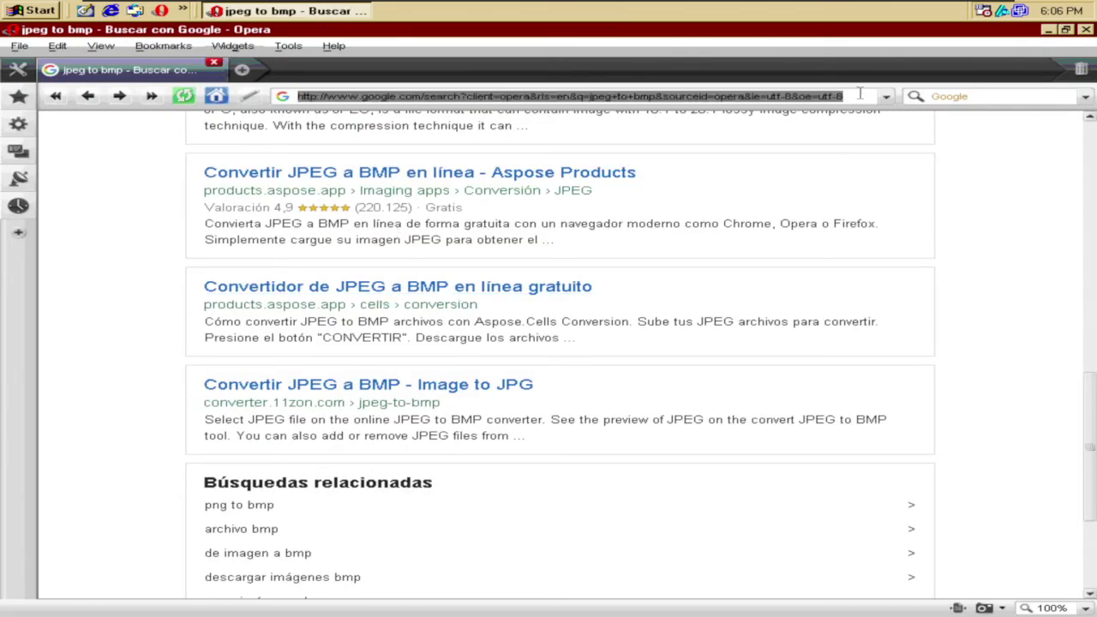
pyautogui.write('go')
pyautogui.press('Return')
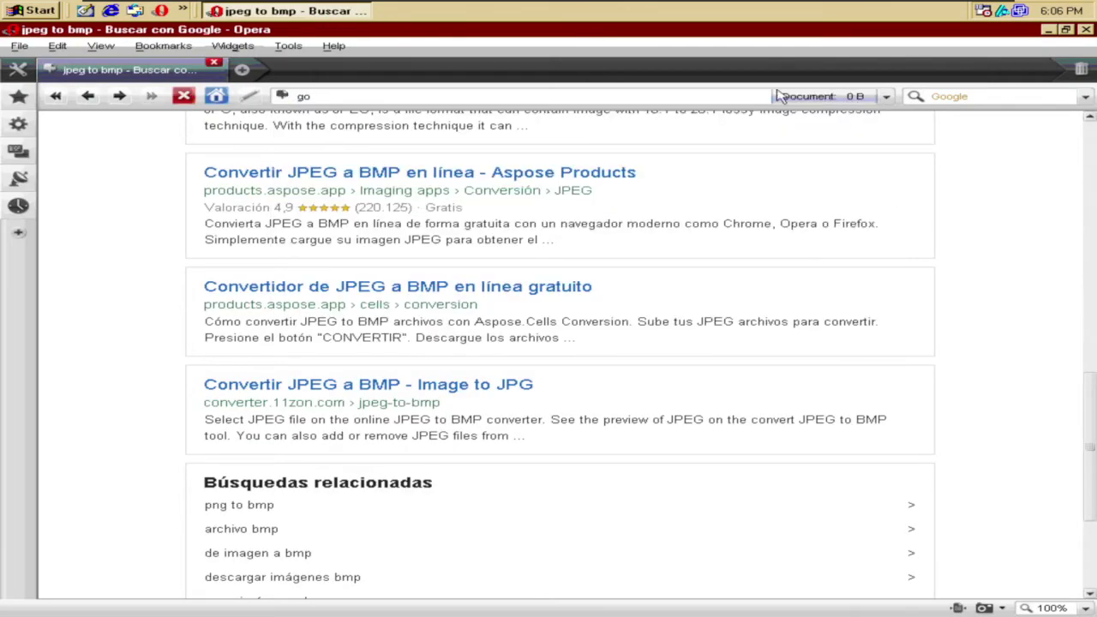
pyautogui.write('google.com')
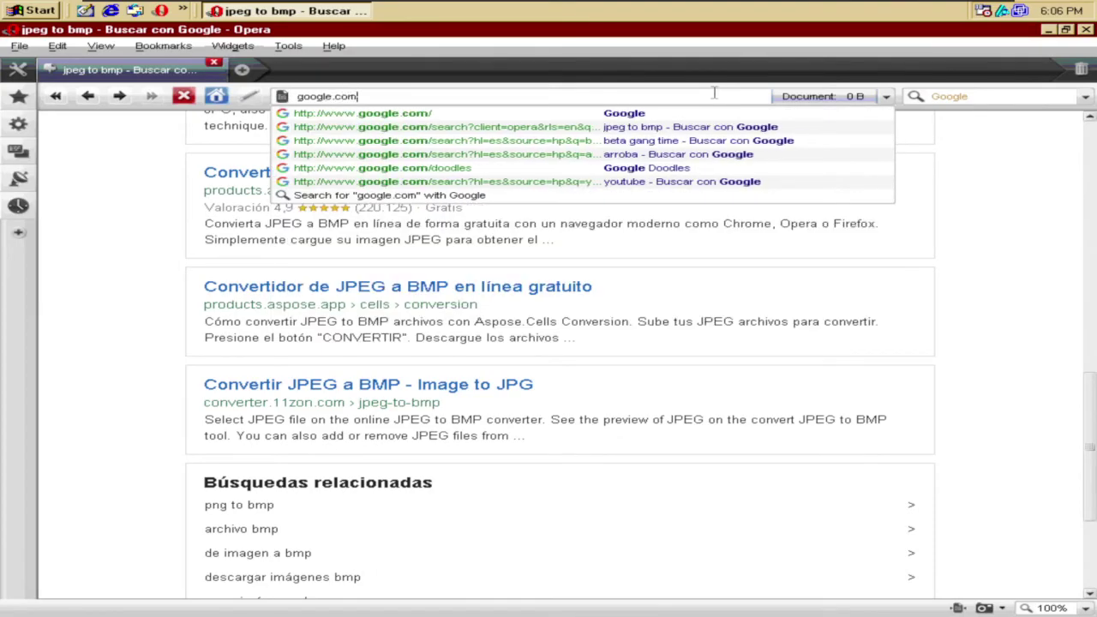
pyautogui.press('Return')
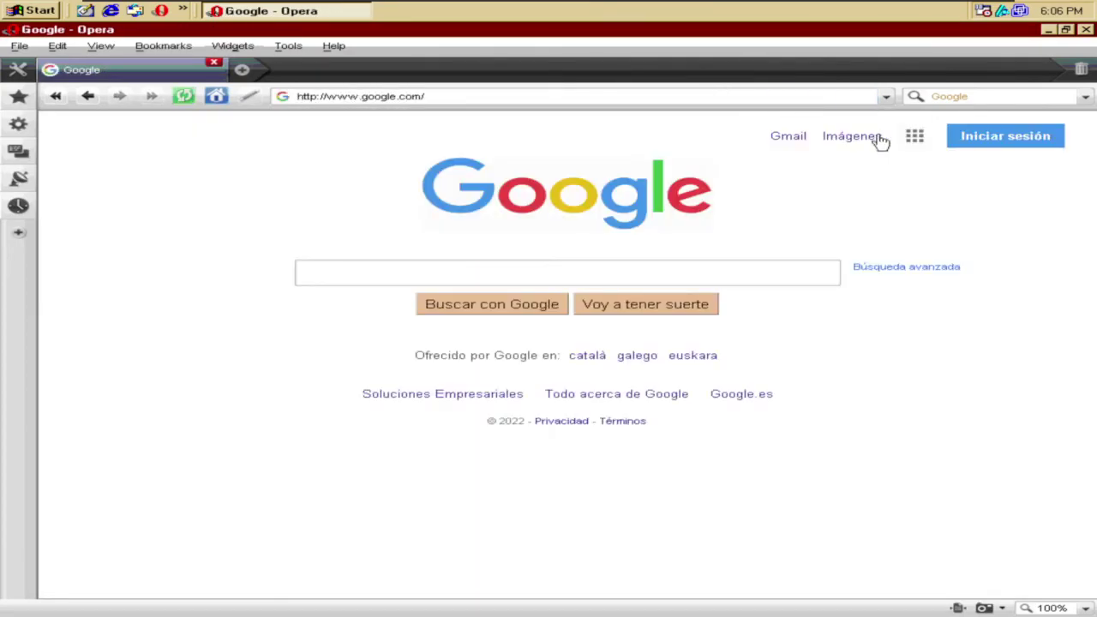
pyautogui.click(1086, 30)
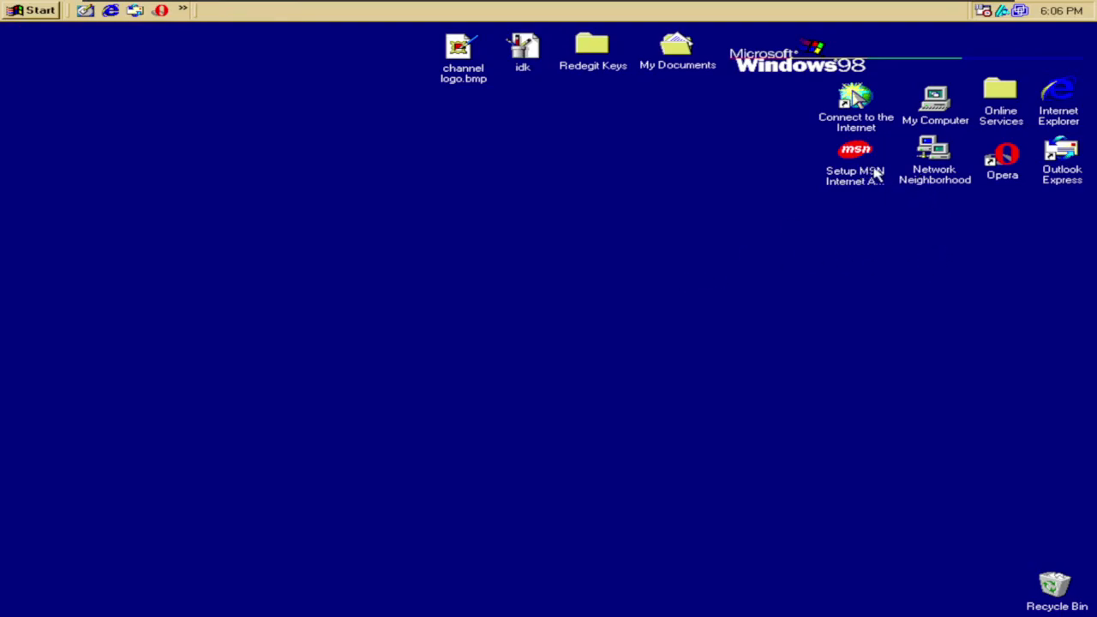
# - Open and close My Documents, then launch WordPad from Start > Programs > Accessories
pyautogui.doubleClick(668, 51)
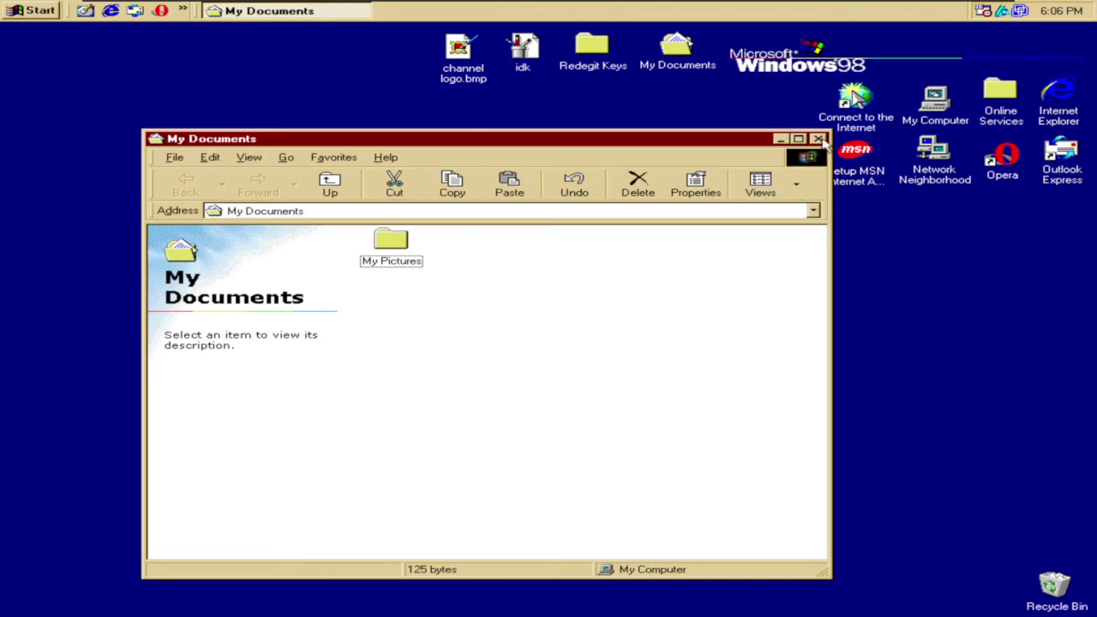
pyautogui.click(818, 138)
pyautogui.click(8, 17)
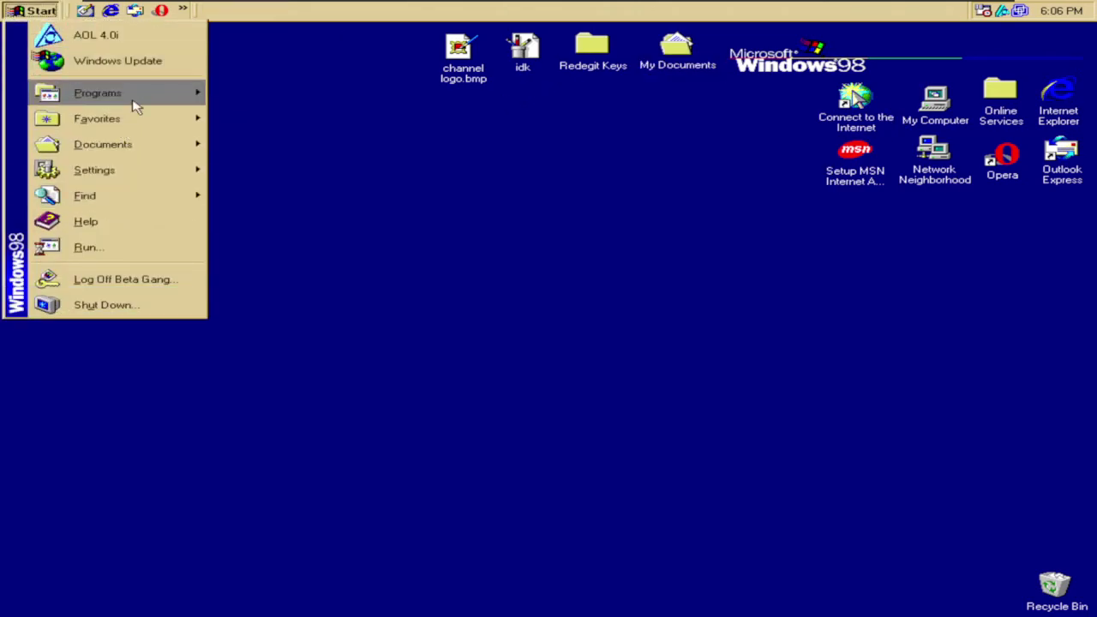
pyautogui.moveTo(135, 105)
pyautogui.moveTo(257, 93)
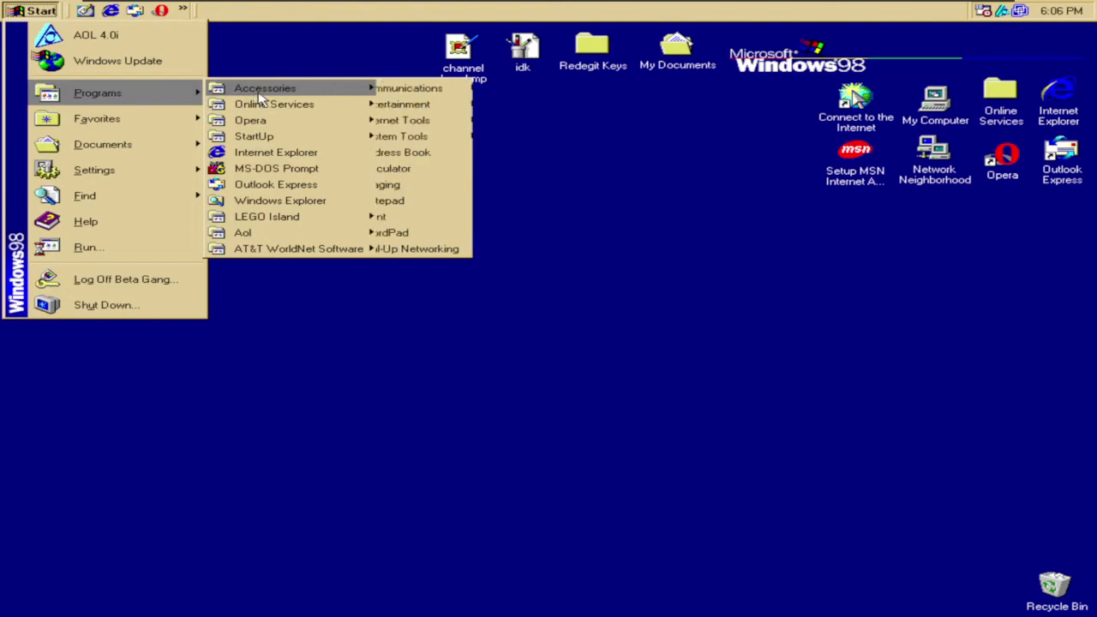
pyautogui.click(434, 236)
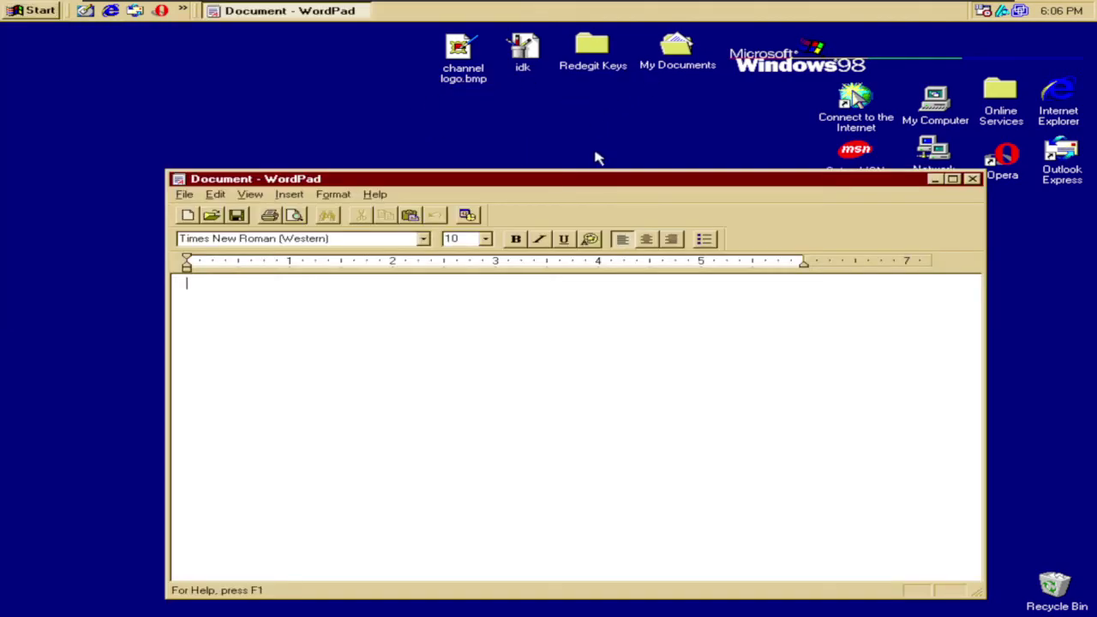
# - Maximize WordPad and set the font to Verdana at size 72
pyautogui.click(952, 178)
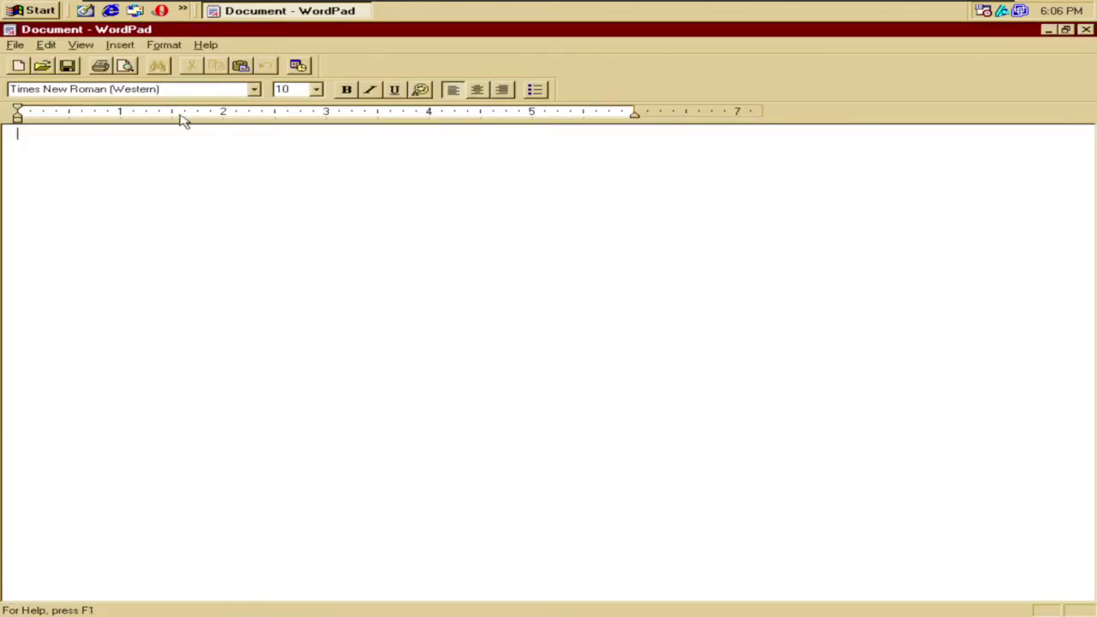
pyautogui.click(254, 89)
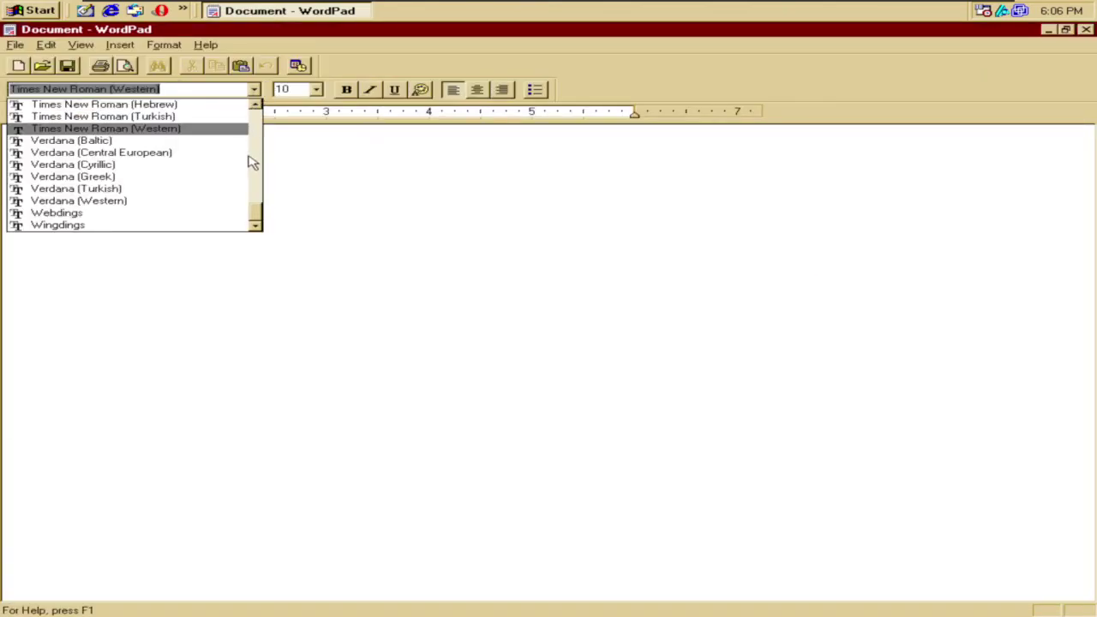
pyautogui.click(112, 164)
pyautogui.write('asdf')
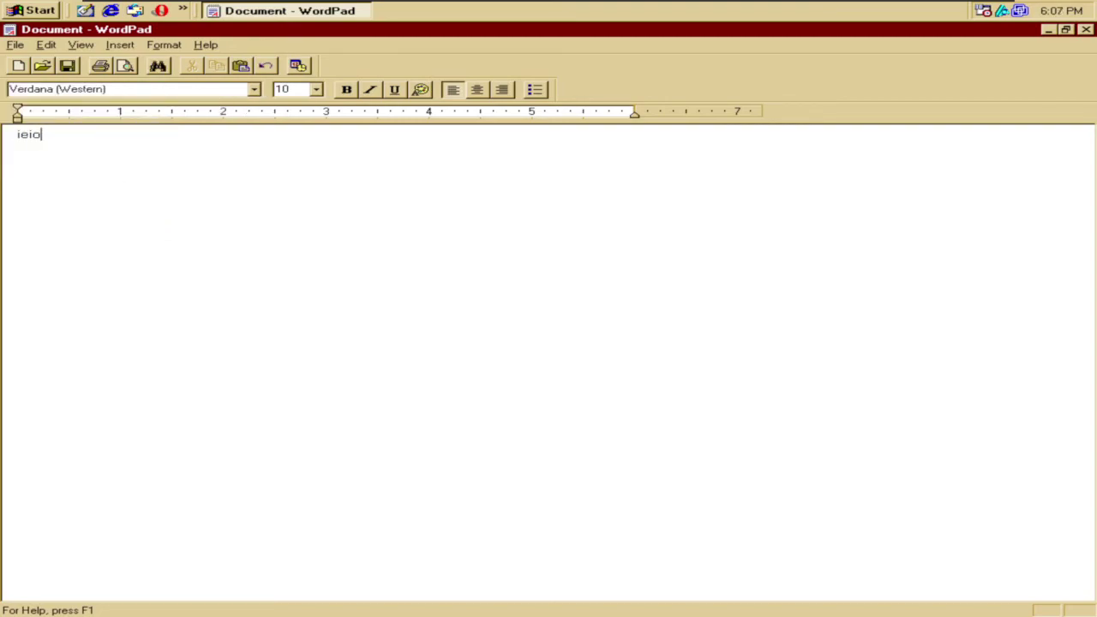
pyautogui.press('BackSpace')
pyautogui.press('BackSpace')
pyautogui.press('BackSpace')
pyautogui.press('BackSpace')
pyautogui.click(316, 89)
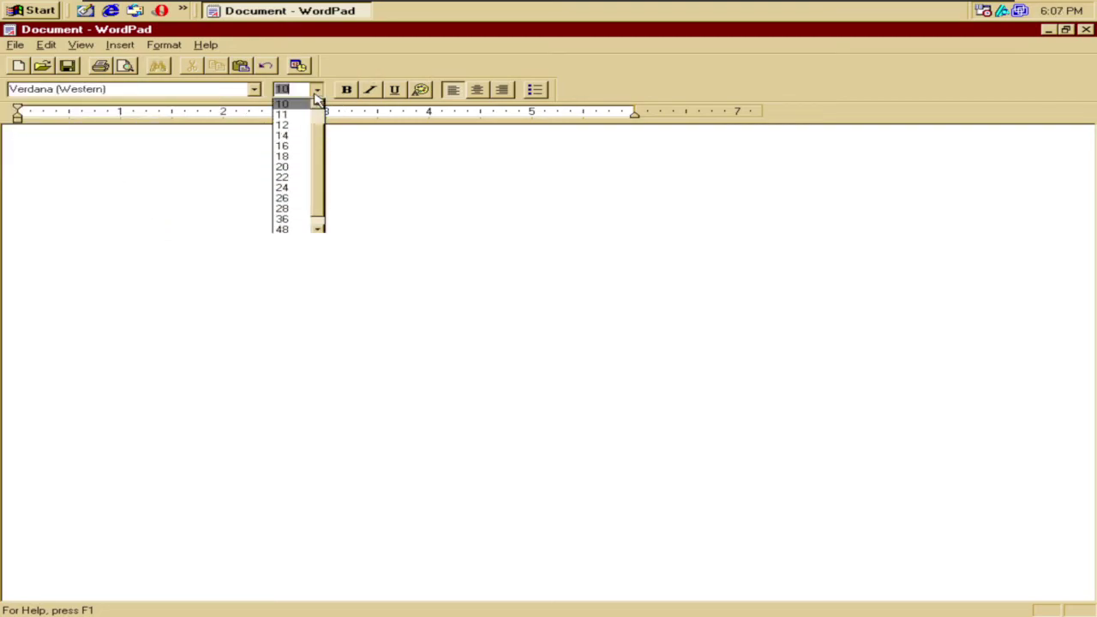
pyautogui.click(318, 230)
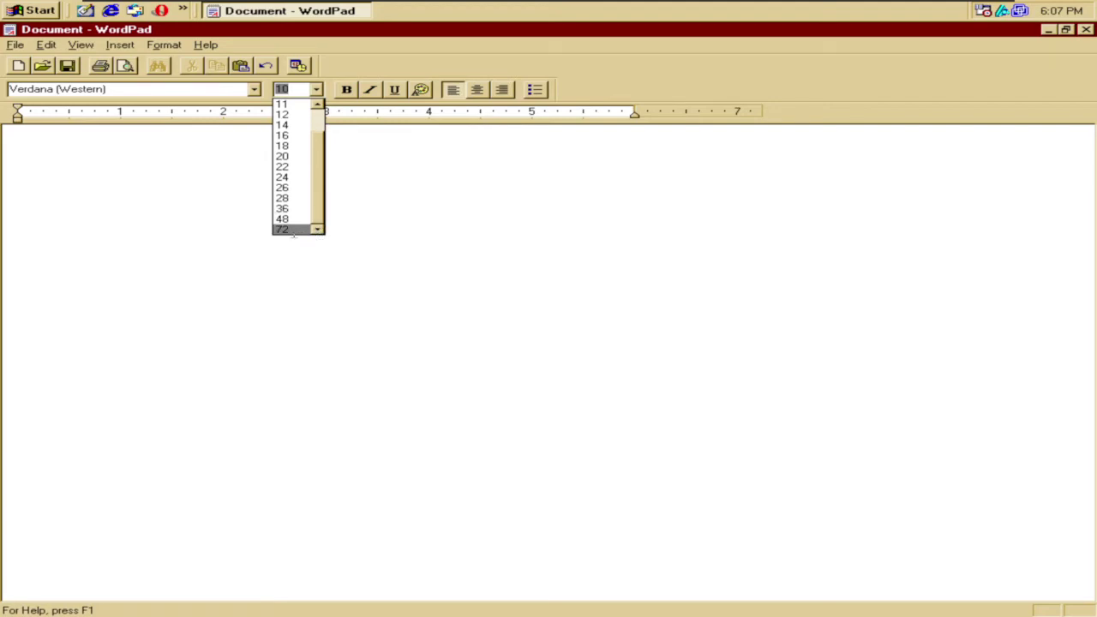
pyautogui.click(300, 230)
# - Type the heading 'Hello! Welcome to Windows 98 SE!'
pyautogui.press('capslock')
pyautogui.write('H')
pyautogui.press('capslock')
pyautogui.write('ello!')
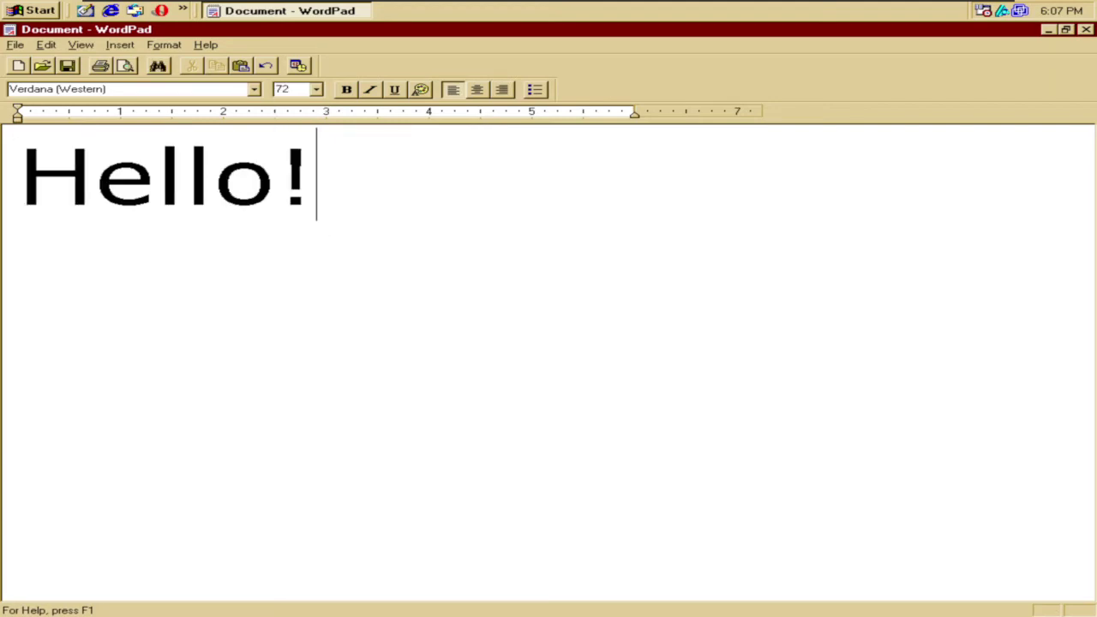
pyautogui.press('capslock')
pyautogui.write('W')
pyautogui.press('capslock')
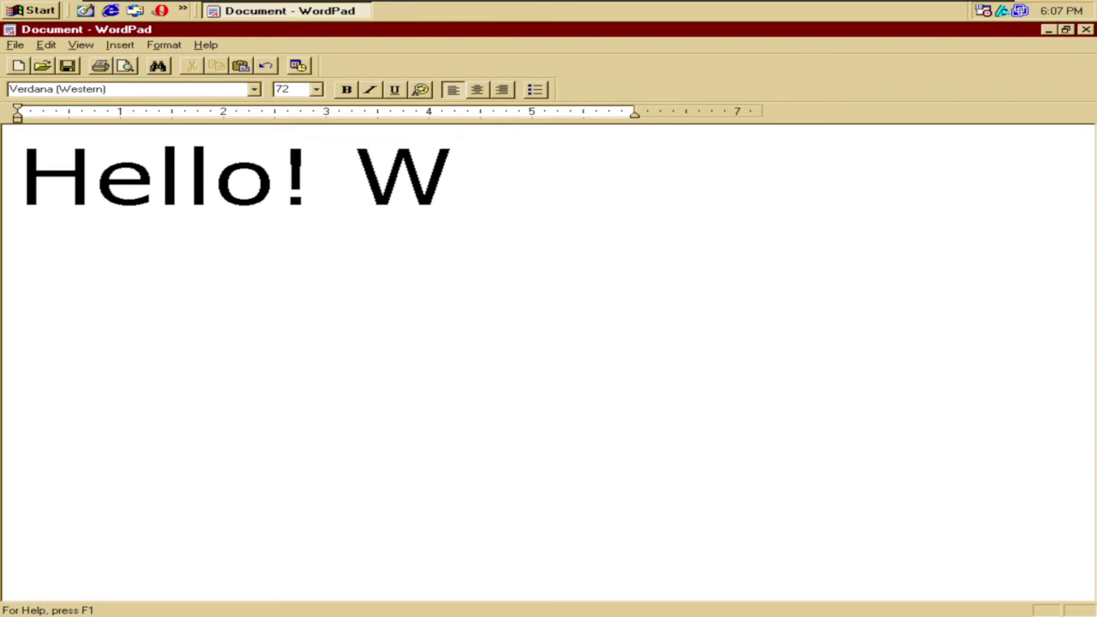
pyautogui.write('elcome to')
pyautogui.press('capslock')
pyautogui.write('W')
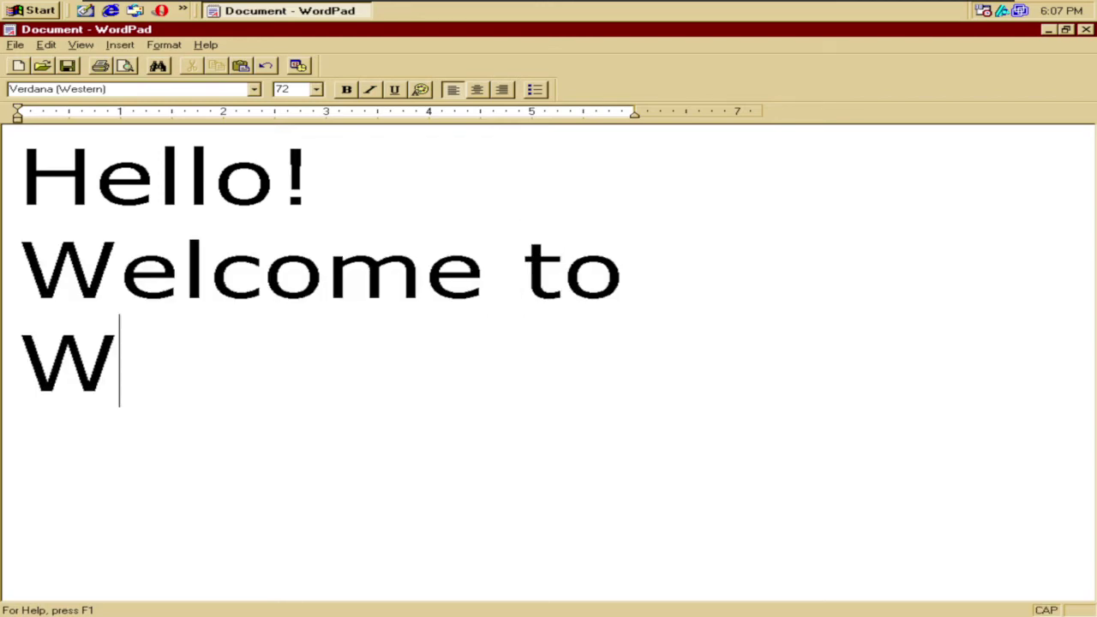
pyautogui.press('capslock')
pyautogui.write('indows 98 se')
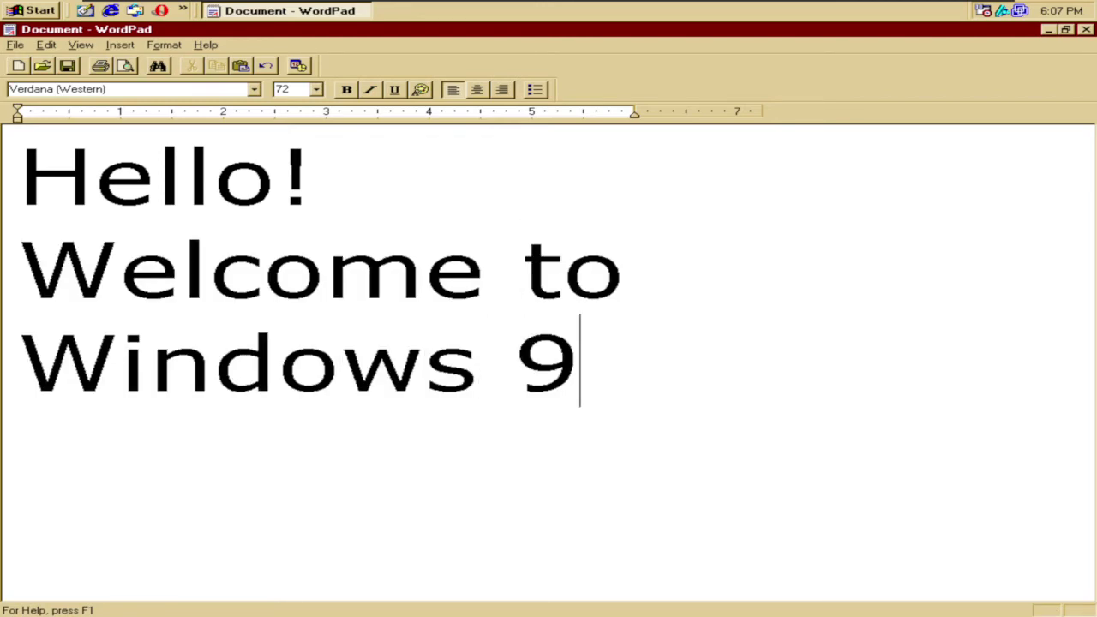
pyautogui.press('BackSpace')
pyautogui.press('BackSpace')
pyautogui.press('capslock')
pyautogui.write('SE!')
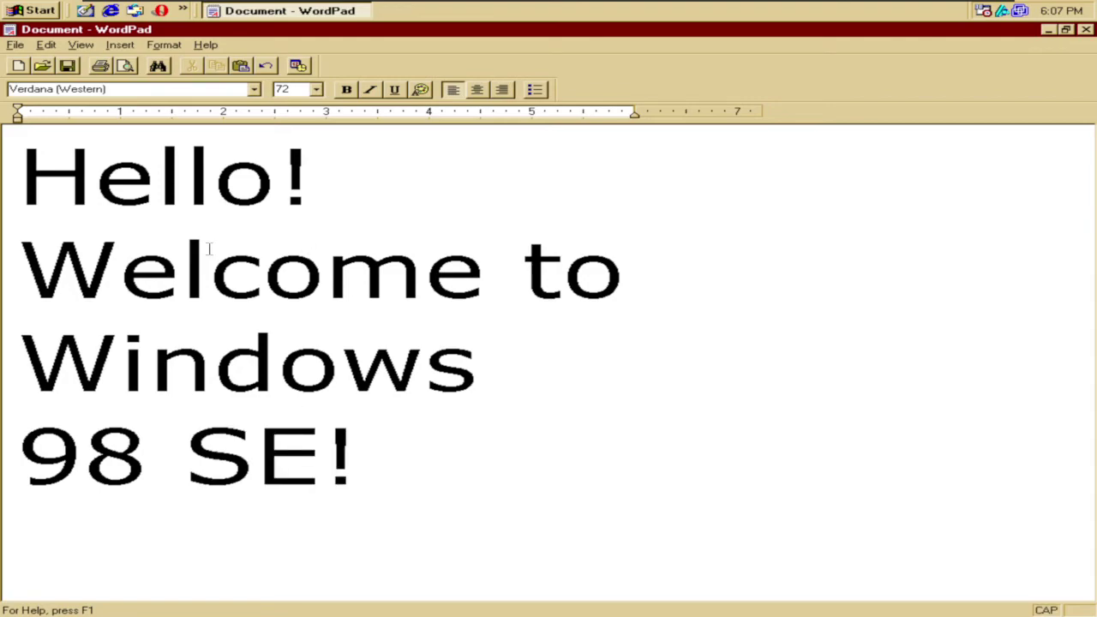
# - Switch the formatting for the following text to 12-point Arial
pyautogui.click(318, 89)
pyautogui.click(317, 90)
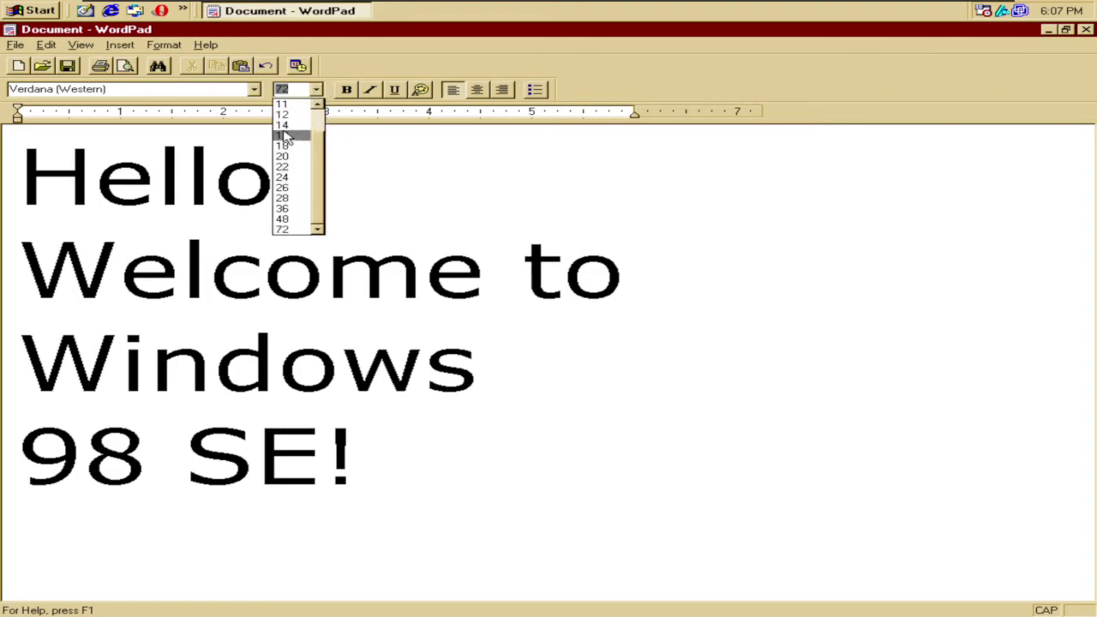
pyautogui.click(284, 114)
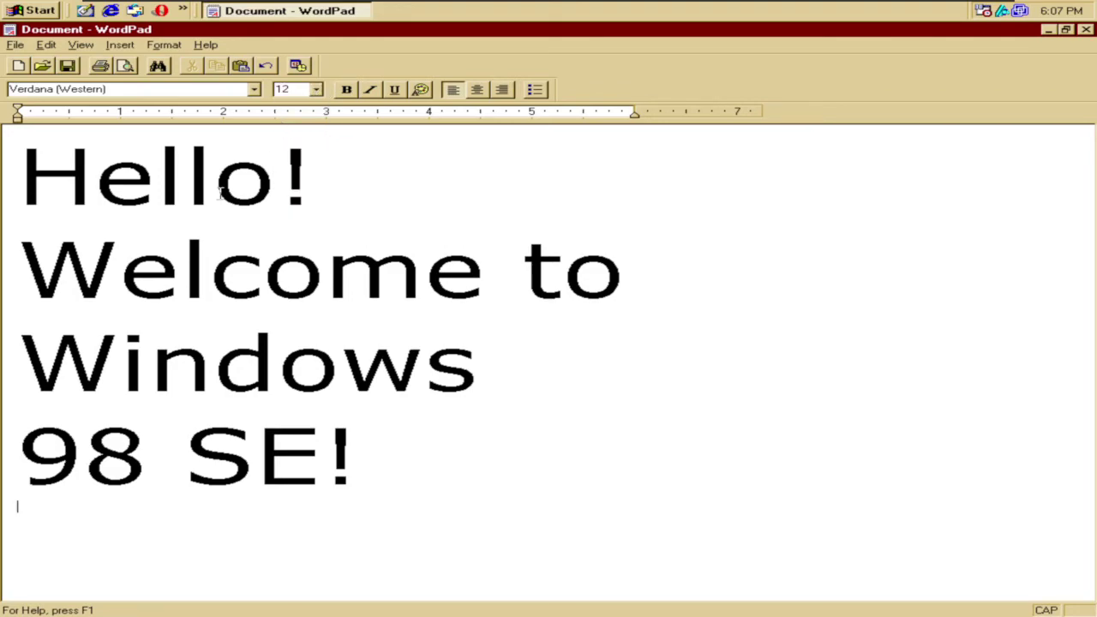
pyautogui.click(106, 85)
pyautogui.press('BackSpace')
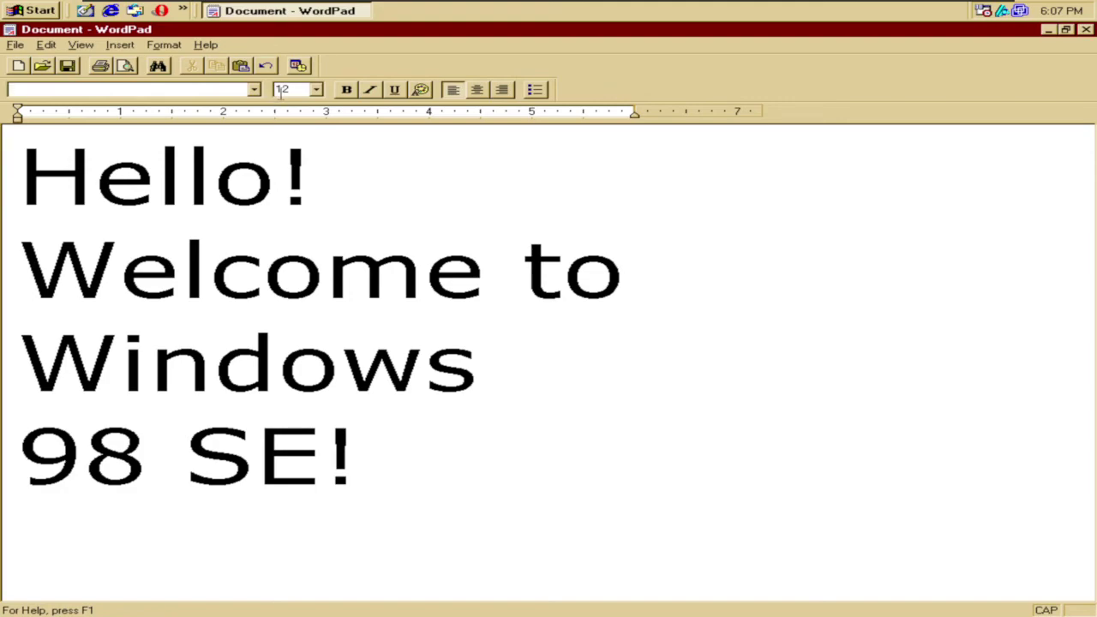
pyautogui.click(254, 89)
pyautogui.click(152, 109)
pyautogui.write('h')
pyautogui.press('capslock')
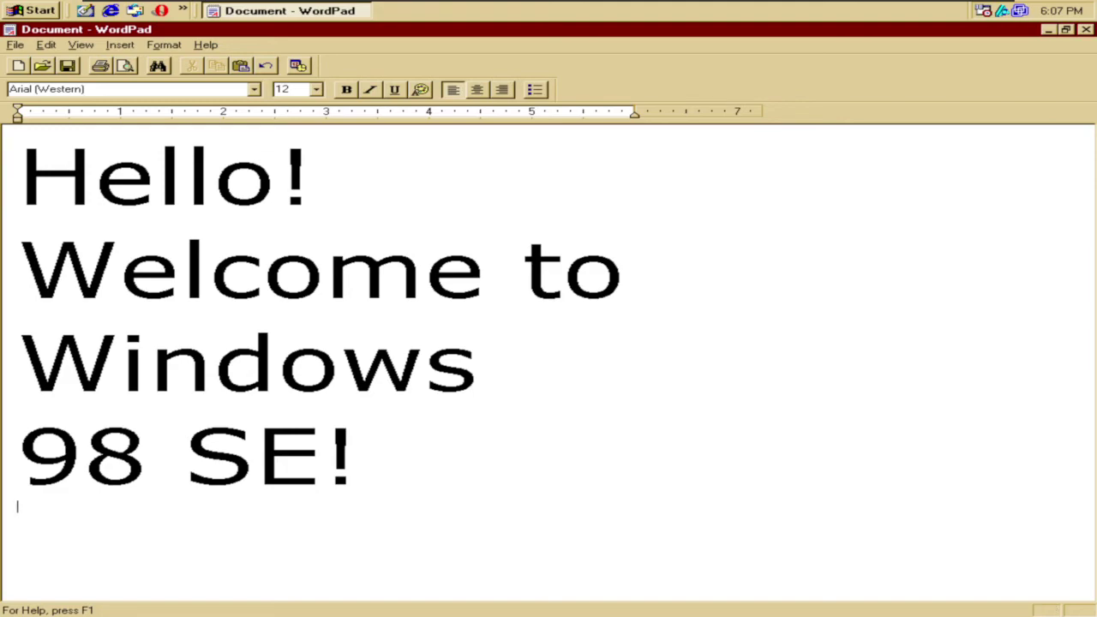
# - Type 'Hello! Welcome to Windows 98 SE! This is a read me file.' in small Arial
pyautogui.write('Hello!')
pyautogui.press('capslock')
pyautogui.write('W')
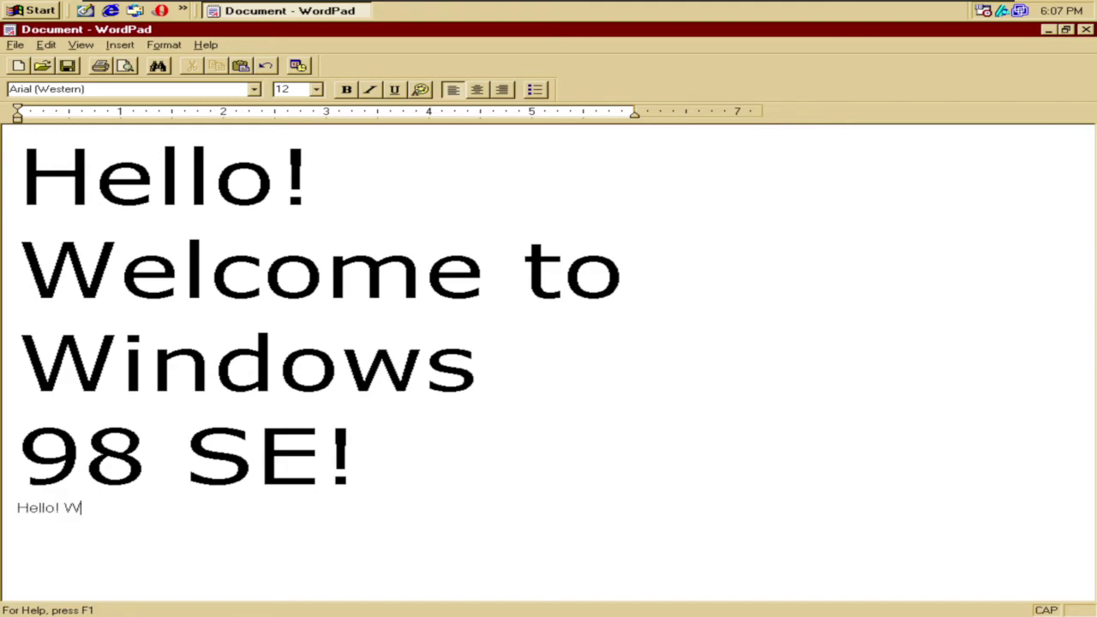
pyautogui.press('capslock')
pyautogui.write('elcome to Windo')
pyautogui.write('w')
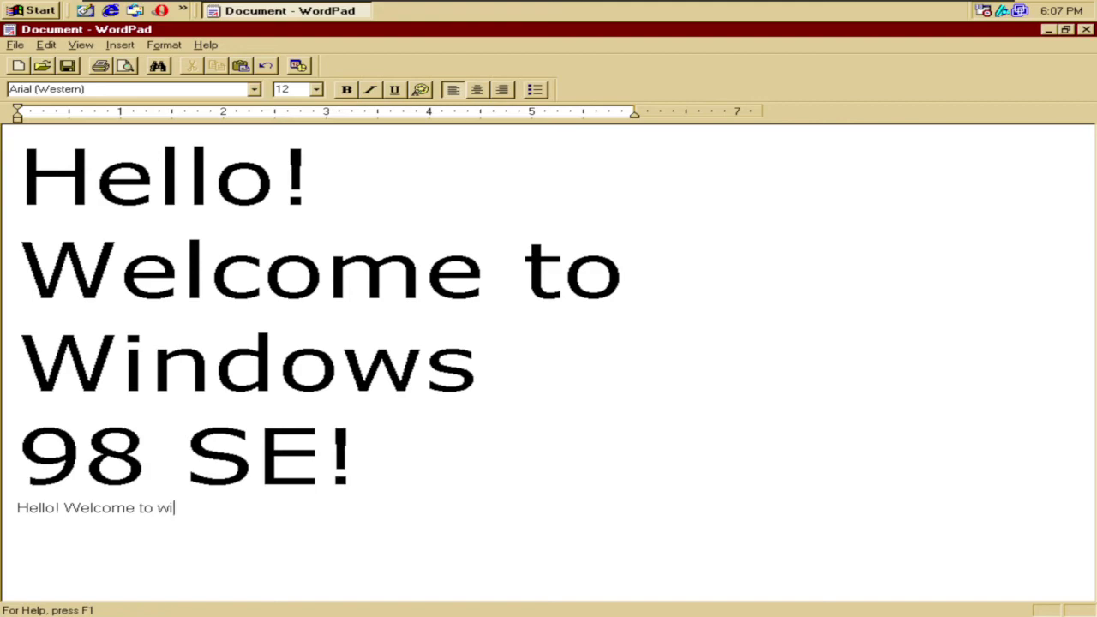
pyautogui.press('BackSpace')
pyautogui.press('capslock')
pyautogui.write('W')
pyautogui.press('capslock')
pyautogui.write('indows 9')
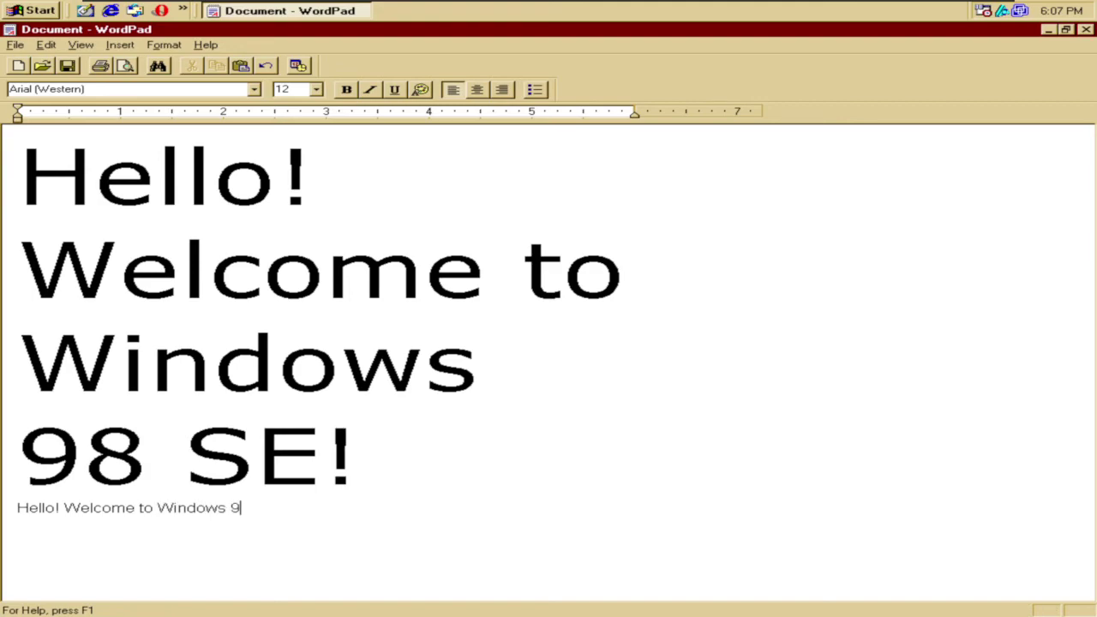
pyautogui.write('8')
pyautogui.press('capslock')
pyautogui.write('SE')
pyautogui.write('! T')
pyautogui.press('capslock')
pyautogui.write('his is')
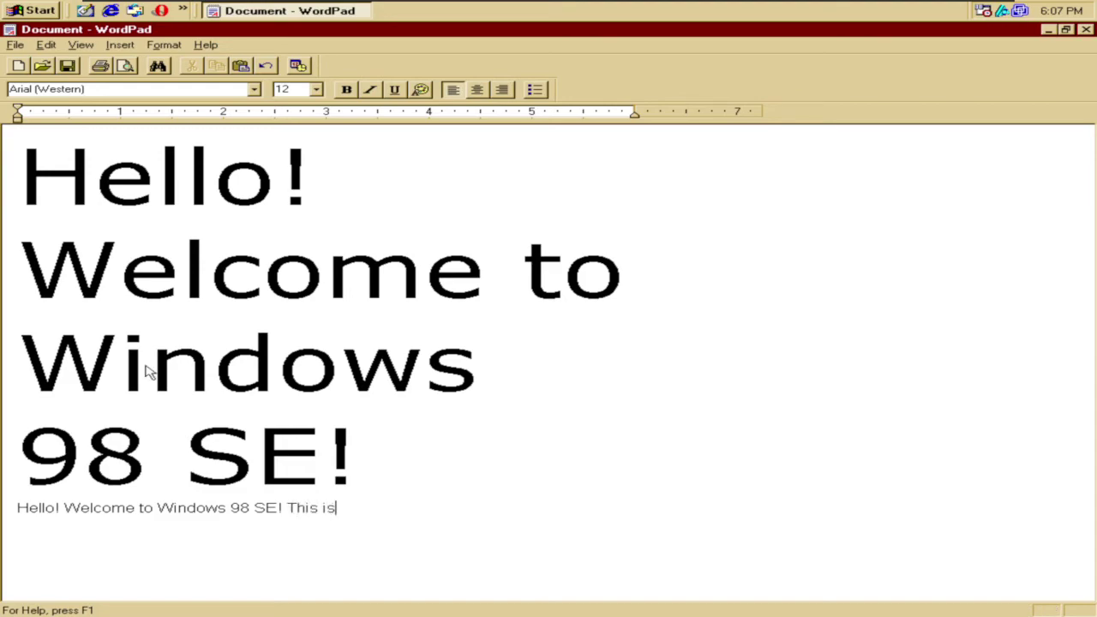
pyautogui.write(' a')
pyautogui.press('BackSpace')
pyautogui.write('a read me file.')
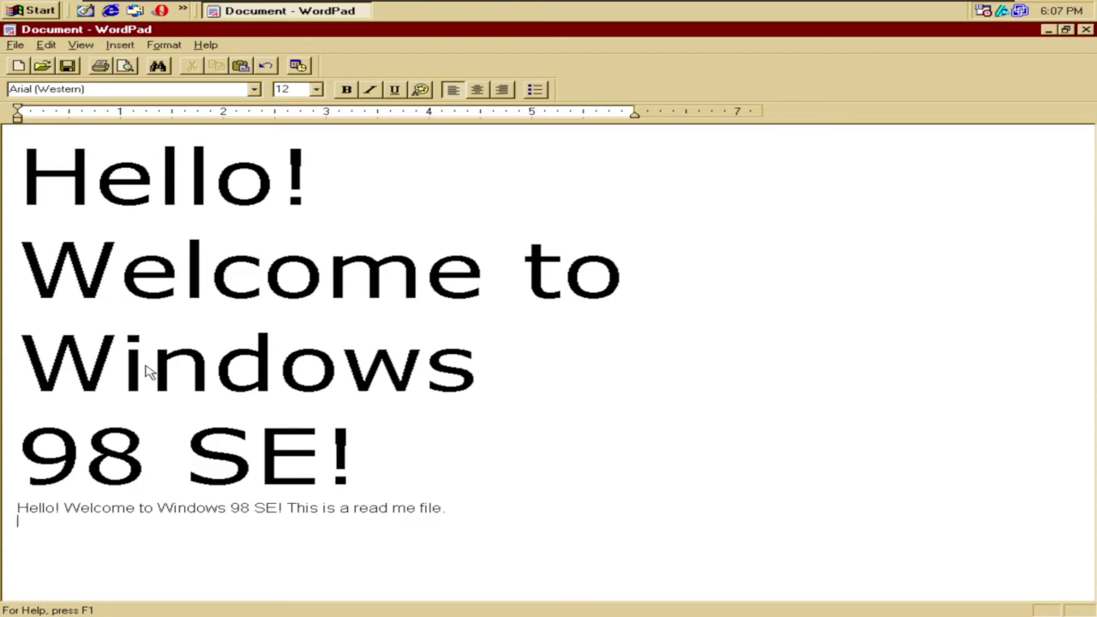
# - Add the line 'Scroll down' beneath the readme sentence
pyautogui.press('capslock')
pyautogui.write('S')
pyautogui.press('capslock')
pyautogui.write('croll down')
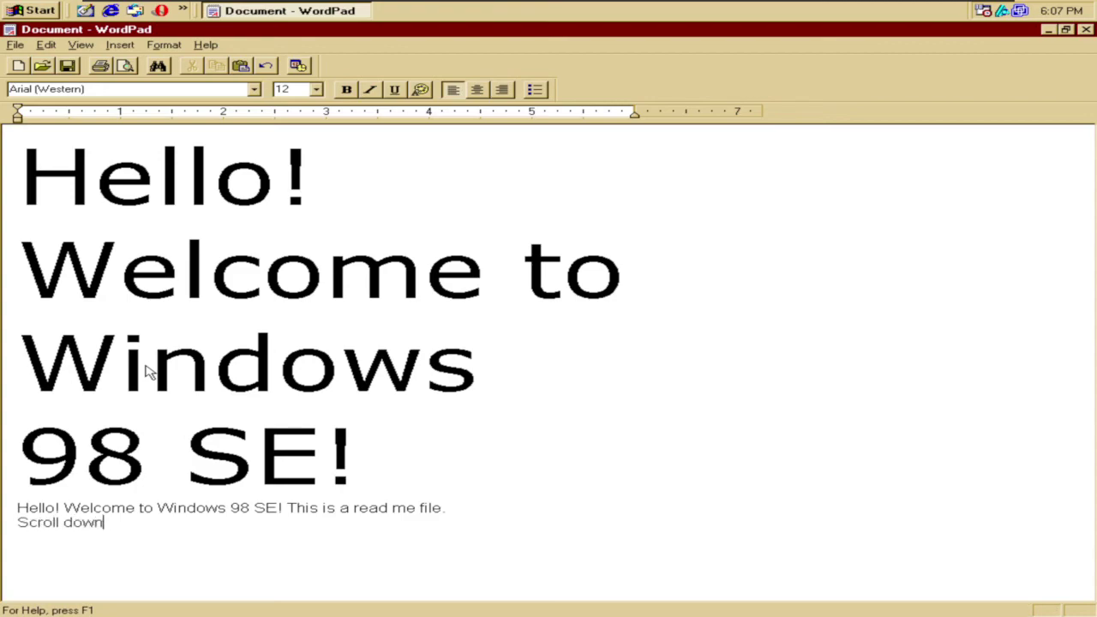
# - Add 'More!', 'sub to betagang' and 'you just got coconut malled', separated by many blank lines
pyautogui.press('Return')
pyautogui.press('Return')
pyautogui.press('Return')
pyautogui.press('Return')
pyautogui.press('Return')
pyautogui.press('Return')
pyautogui.press('Return')
pyautogui.press('Return')
pyautogui.press('Return')
pyautogui.press('Return')
pyautogui.press('Return')
pyautogui.press('Return')
pyautogui.press('Return')
pyautogui.press('Return')
pyautogui.press('Return')
pyautogui.press('Return')
pyautogui.press('Return')
pyautogui.press('Return')
pyautogui.press('Return')
pyautogui.press('Return')
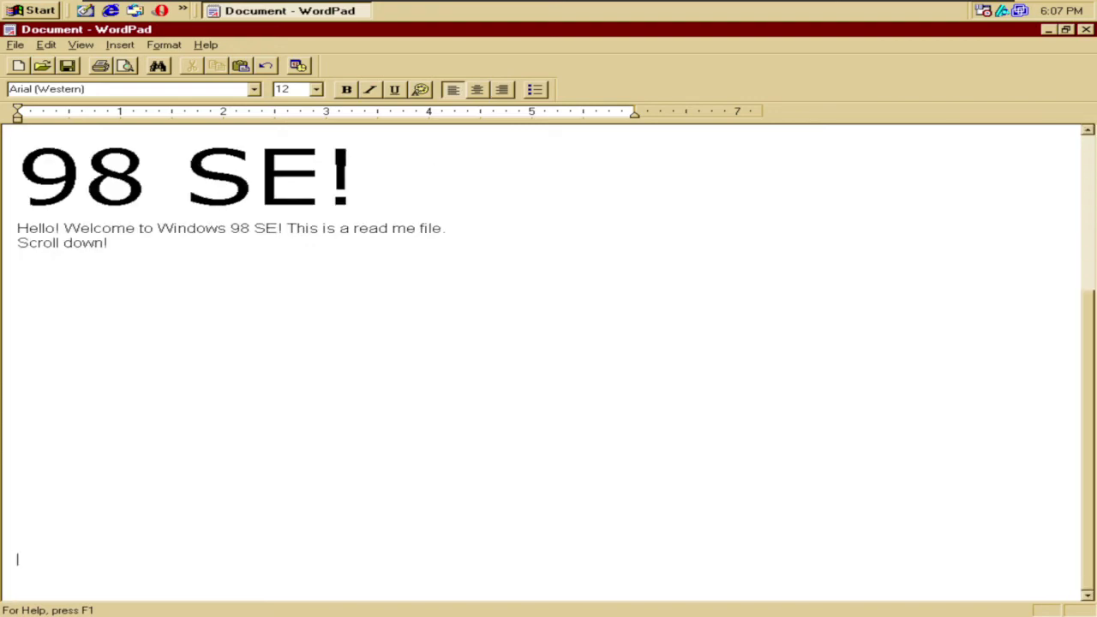
pyautogui.write('More!')
pyautogui.press('Return')
pyautogui.press('Return')
pyautogui.press('Return')
pyautogui.press('Return')
pyautogui.press('Return')
pyautogui.press('Return')
pyautogui.press('Return')
pyautogui.press('Return')
pyautogui.press('Return')
pyautogui.press('Return')
pyautogui.press('Return')
pyautogui.press('Return')
pyautogui.press('Return')
pyautogui.press('Return')
pyautogui.press('Return')
pyautogui.press('Return')
pyautogui.press('Return')
pyautogui.press('Return')
pyautogui.press('Return')
pyautogui.press('Return')
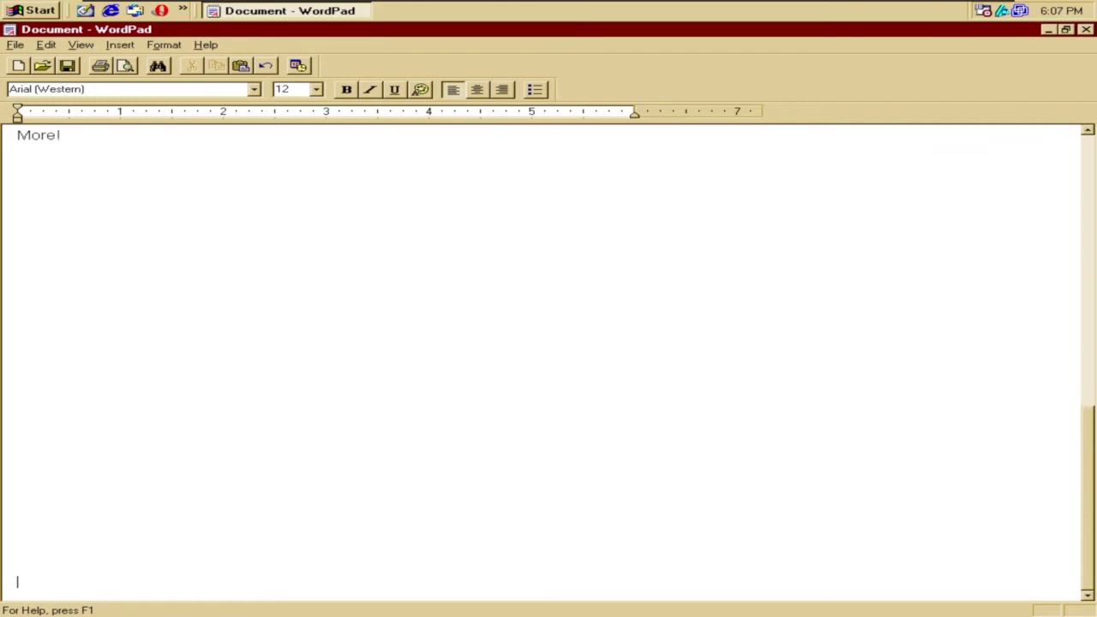
pyautogui.write('sub to bet')
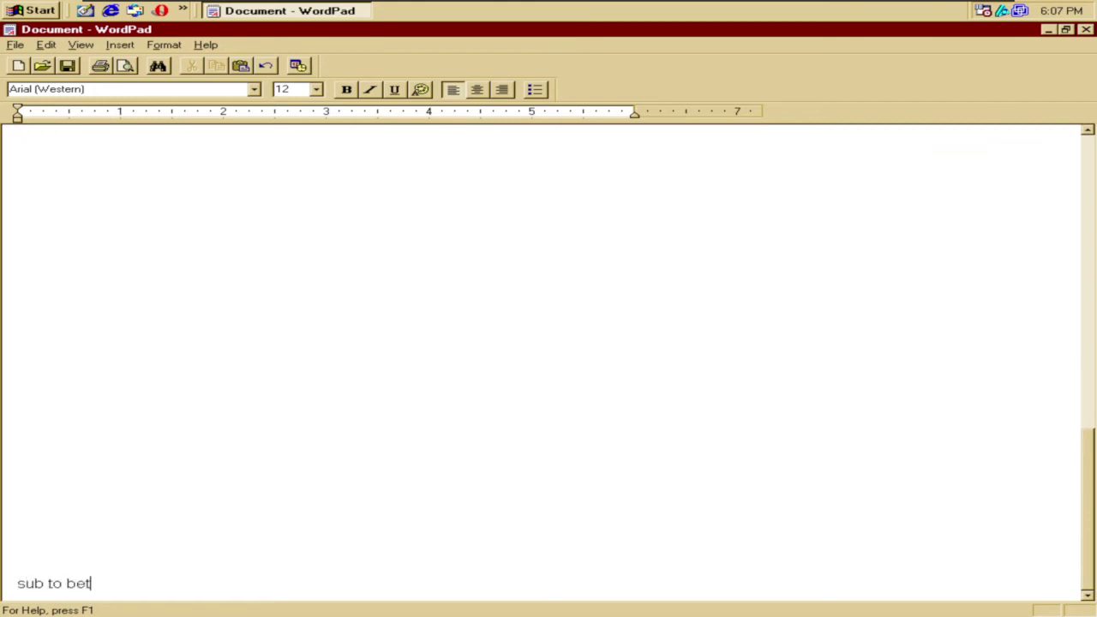
pyautogui.write('agang')
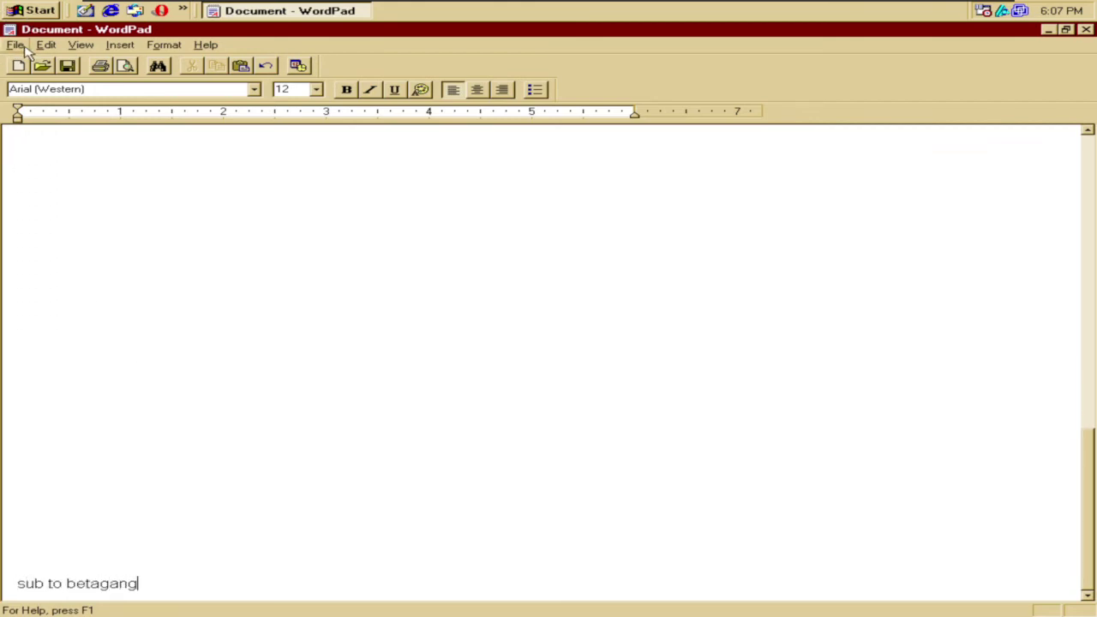
pyautogui.press('Return')
pyautogui.press('Return')
pyautogui.press('Return')
pyautogui.press('Return')
pyautogui.press('Return')
pyautogui.press('Return')
pyautogui.press('Return')
pyautogui.press('Return')
pyautogui.press('Return')
pyautogui.press('Return')
pyautogui.press('Return')
pyautogui.press('Return')
pyautogui.press('Return')
pyautogui.press('Return')
pyautogui.press('Return')
pyautogui.press('Return')
pyautogui.press('Return')
pyautogui.press('Return')
pyautogui.press('Return')
pyautogui.press('Return')
pyautogui.press('Return')
pyautogui.press('Return')
pyautogui.press('Return')
pyautogui.press('Return')
pyautogui.press('Return')
pyautogui.press('Return')
pyautogui.press('Return')
pyautogui.press('Return')
pyautogui.press('Return')
pyautogui.press('Return')
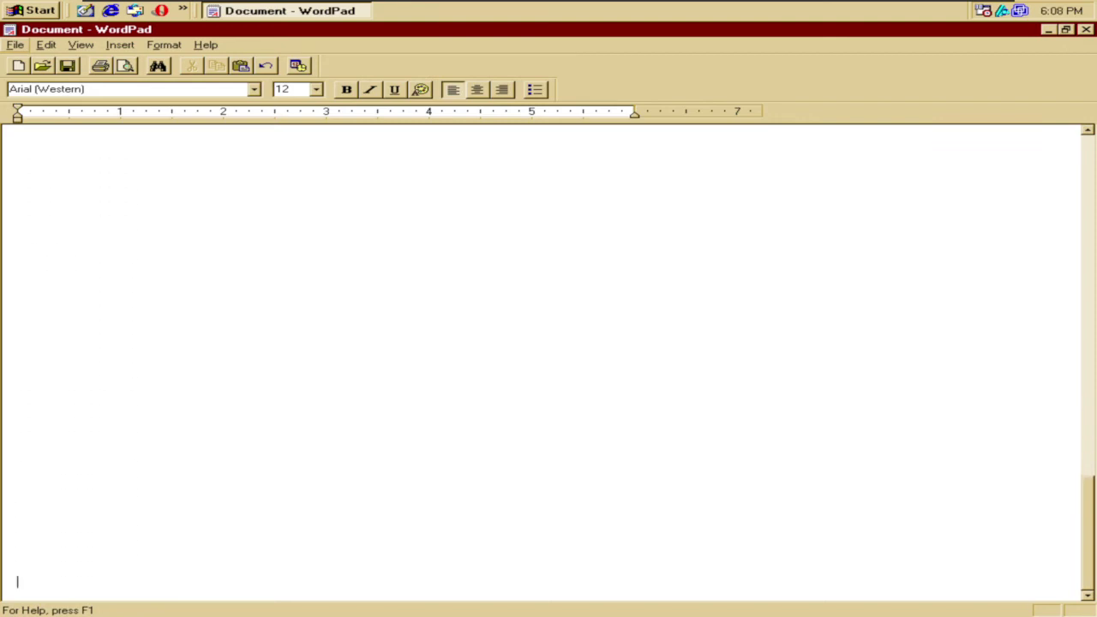
pyautogui.write('you just got coc')
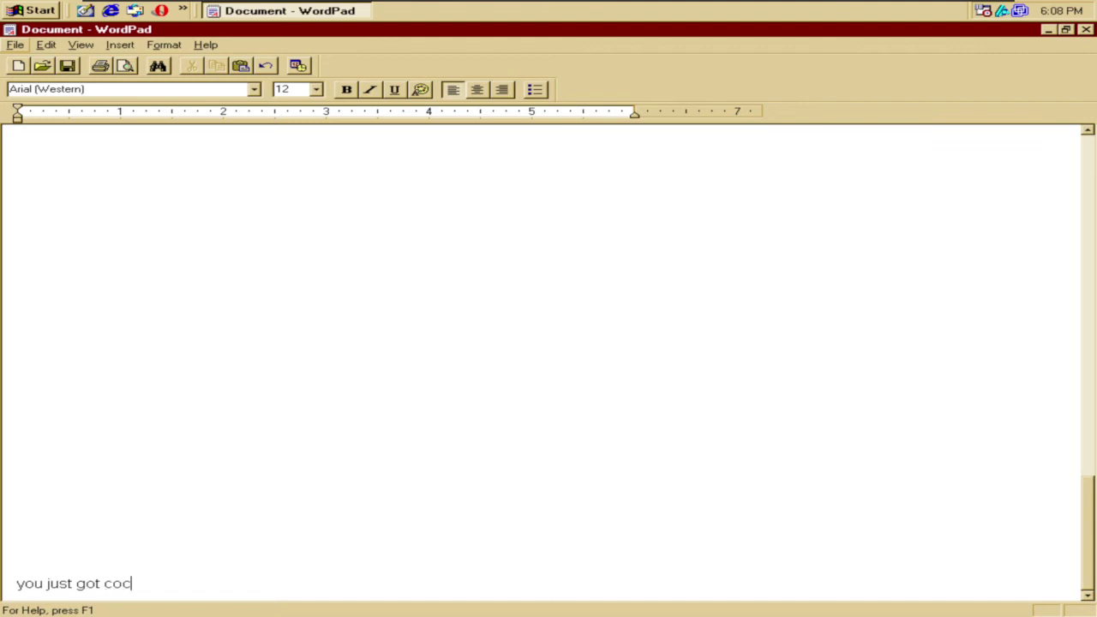
pyautogui.write('onut mal')
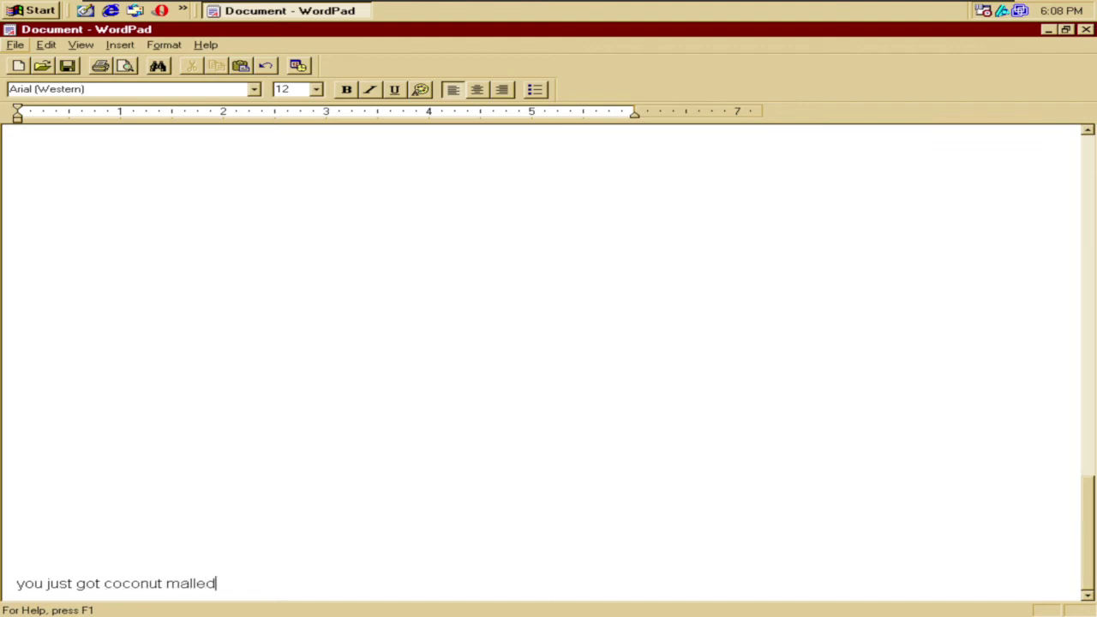
pyautogui.write('led')
# - Further down, add 'stop scrolling', 'really' and 'rickro', separated by many blank lines
pyautogui.press('Return')
pyautogui.press('Return')
pyautogui.press('Return')
pyautogui.press('Return')
pyautogui.press('Return')
pyautogui.press('Return')
pyautogui.press('Return')
pyautogui.press('Return')
pyautogui.press('Return')
pyautogui.press('Return')
pyautogui.press('Return')
pyautogui.press('Return')
pyautogui.press('Return')
pyautogui.press('Return')
pyautogui.press('Return')
pyautogui.press('Return')
pyautogui.press('Return')
pyautogui.press('Return')
pyautogui.press('Return')
pyautogui.press('Return')
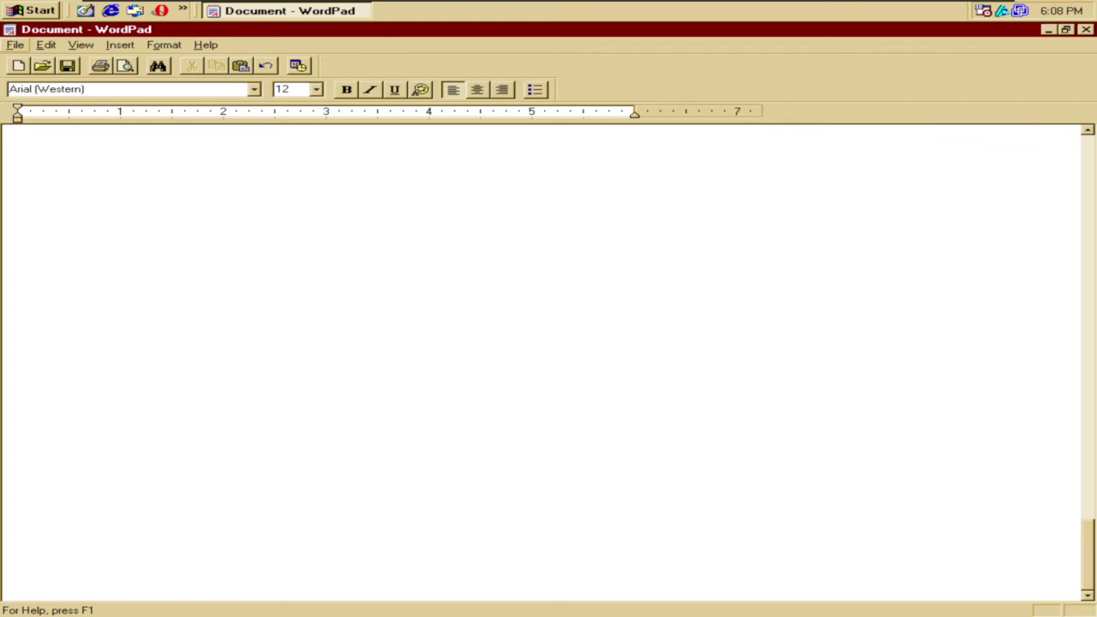
pyautogui.write('stop scrolling')
pyautogui.press('Return')
pyautogui.press('Return')
pyautogui.press('Return')
pyautogui.press('Return')
pyautogui.press('Return')
pyautogui.press('Return')
pyautogui.press('Return')
pyautogui.press('Return')
pyautogui.press('Return')
pyautogui.press('Return')
pyautogui.press('Return')
pyautogui.press('Return')
pyautogui.press('Return')
pyautogui.press('Return')
pyautogui.press('Return')
pyautogui.press('Return')
pyautogui.press('Return')
pyautogui.press('Return')
pyautogui.press('Return')
pyautogui.press('Return')
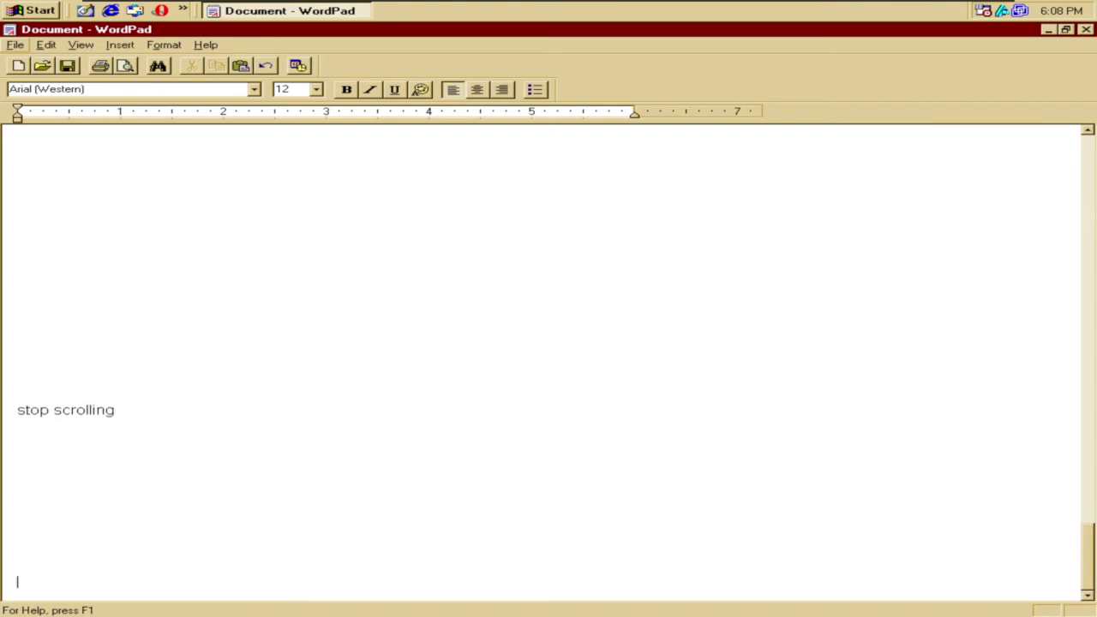
pyautogui.press('Return')
pyautogui.press('Return')
pyautogui.press('Return')
pyautogui.press('Return')
pyautogui.press('Return')
pyautogui.press('Return')
pyautogui.press('Return')
pyautogui.press('Return')
pyautogui.write('r')
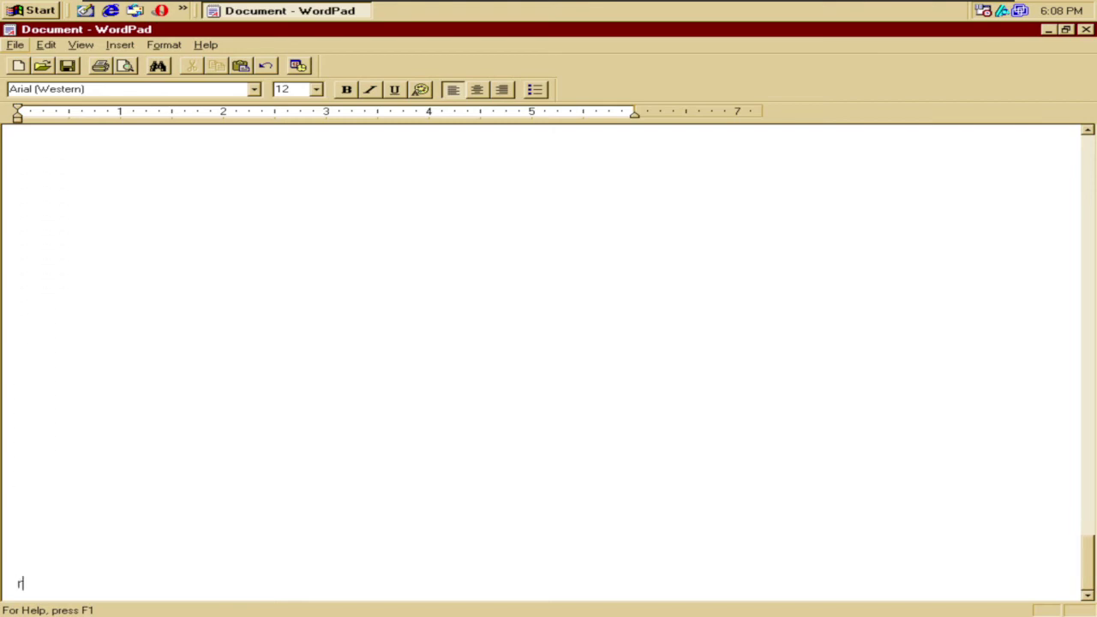
pyautogui.write('eally')
pyautogui.press('Return')
pyautogui.press('Return')
pyautogui.press('Return')
pyautogui.press('Return')
pyautogui.press('Return')
pyautogui.press('Return')
pyautogui.press('Return')
pyautogui.press('Return')
pyautogui.press('Return')
pyautogui.press('Return')
pyautogui.press('Return')
pyautogui.press('Return')
pyautogui.press('Return')
pyautogui.press('Return')
pyautogui.press('Return')
pyautogui.press('Return')
pyautogui.press('Return')
pyautogui.press('Return')
pyautogui.press('Return')
pyautogui.press('Return')
pyautogui.press('Return')
pyautogui.press('Return')
pyautogui.press('Return')
pyautogui.press('Return')
pyautogui.press('Return')
pyautogui.press('Return')
pyautogui.press('Return')
pyautogui.press('Return')
pyautogui.press('Return')
pyautogui.press('Return')
pyautogui.press('Return')
pyautogui.press('Return')
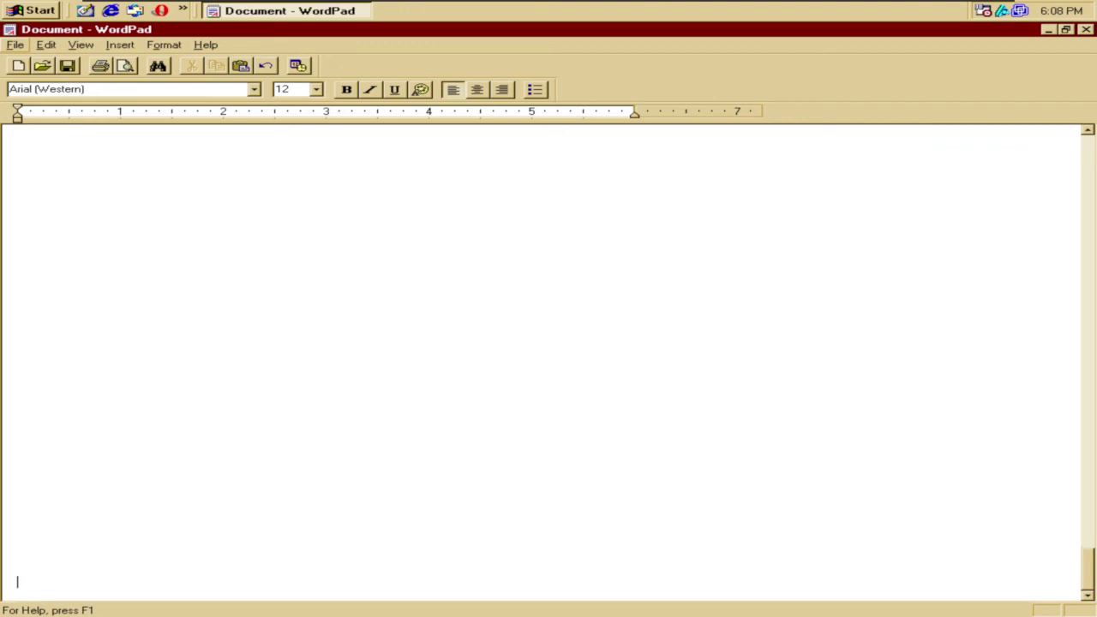
pyautogui.write('ri')
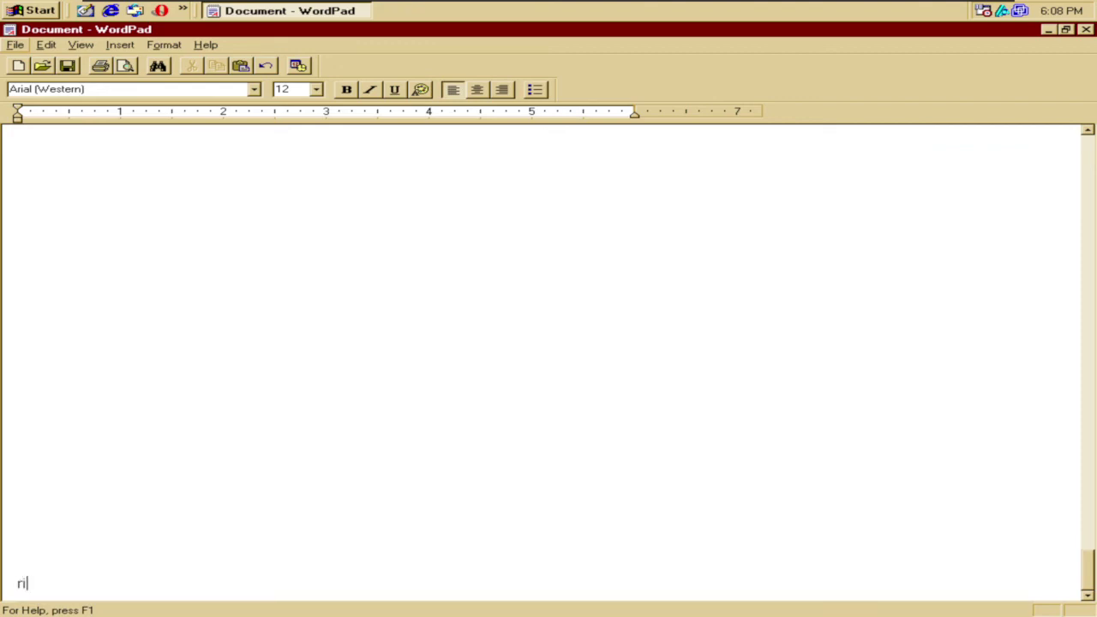